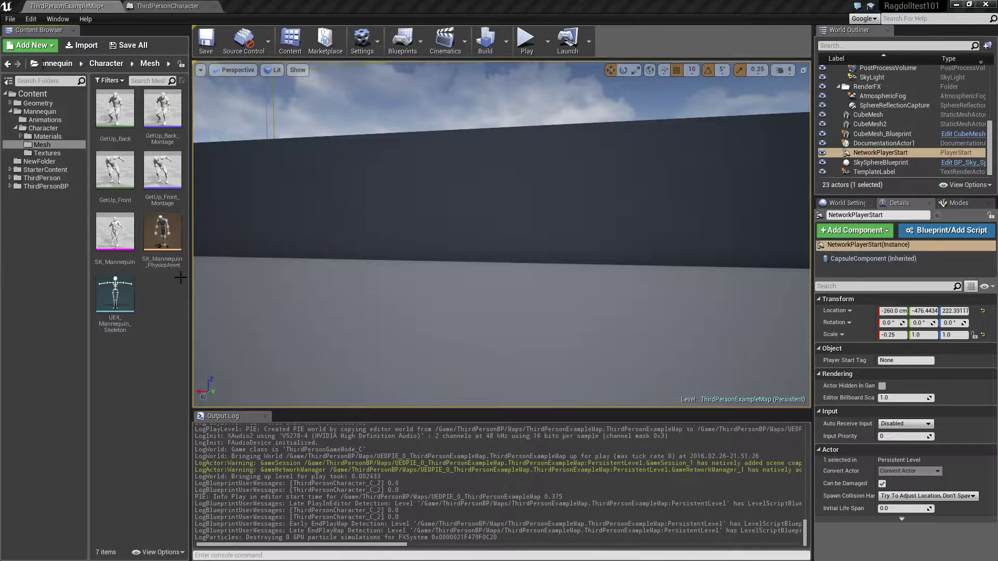
# Duplicate SK_Mannequin_PhysicsAsset as a backup and open the original physics asset for editing
pyautogui.click(158, 242)
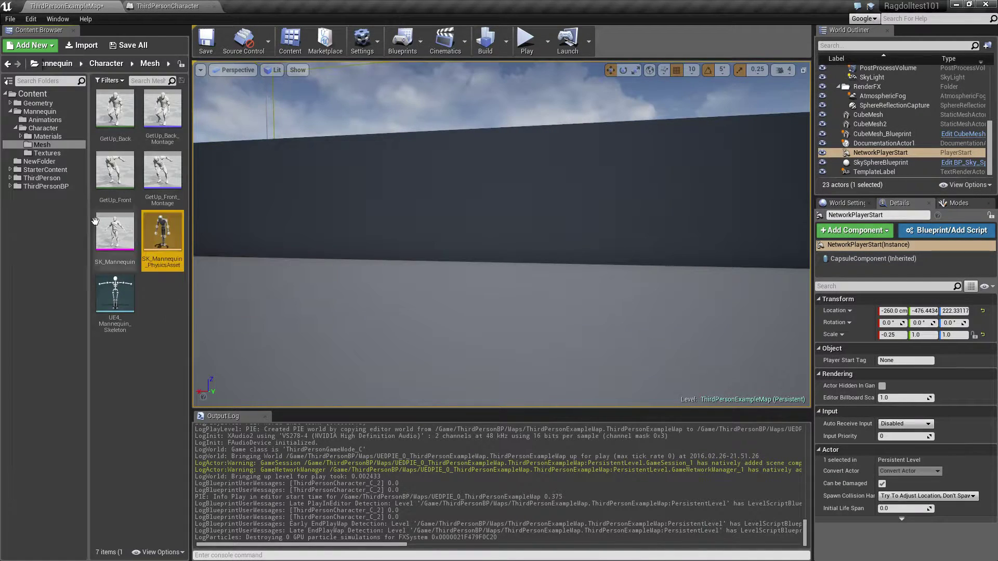
pyautogui.rightClick(171, 243)
pyautogui.click(229, 277)
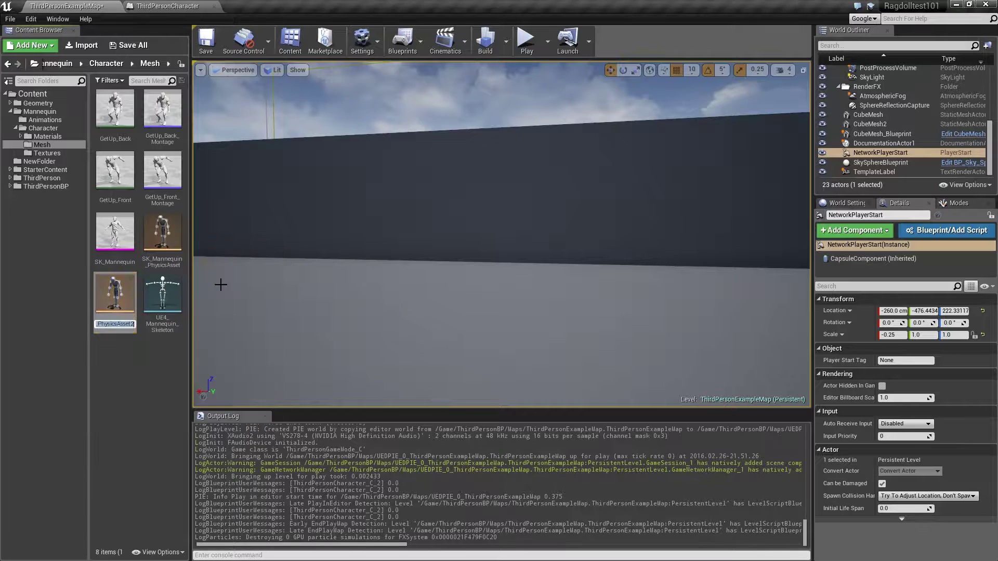
pyautogui.doubleClick(167, 231)
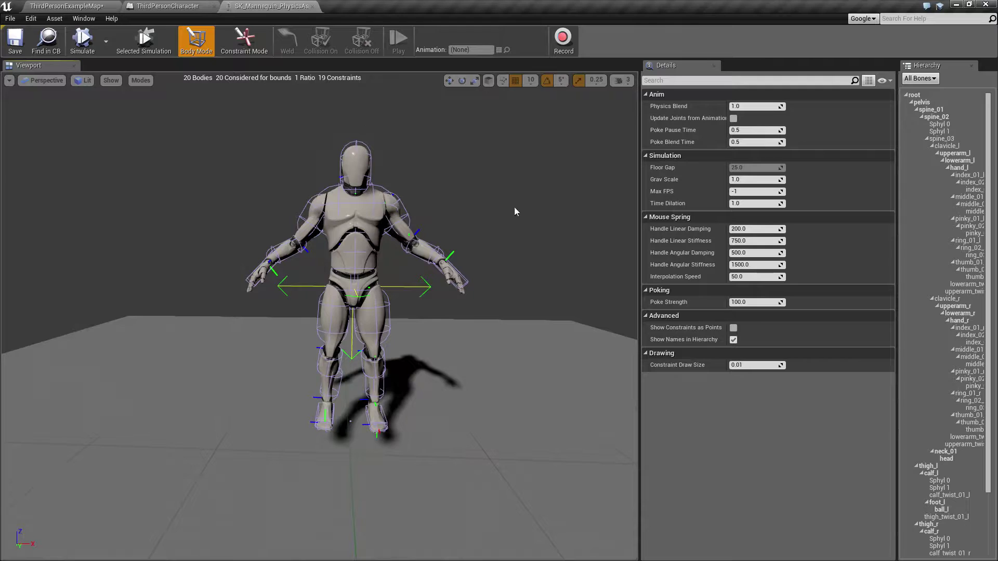
# Run the physics simulation, pull the fallen ragdoll's body upward to test its motion, and stop the simulation
pyautogui.click(74, 54)
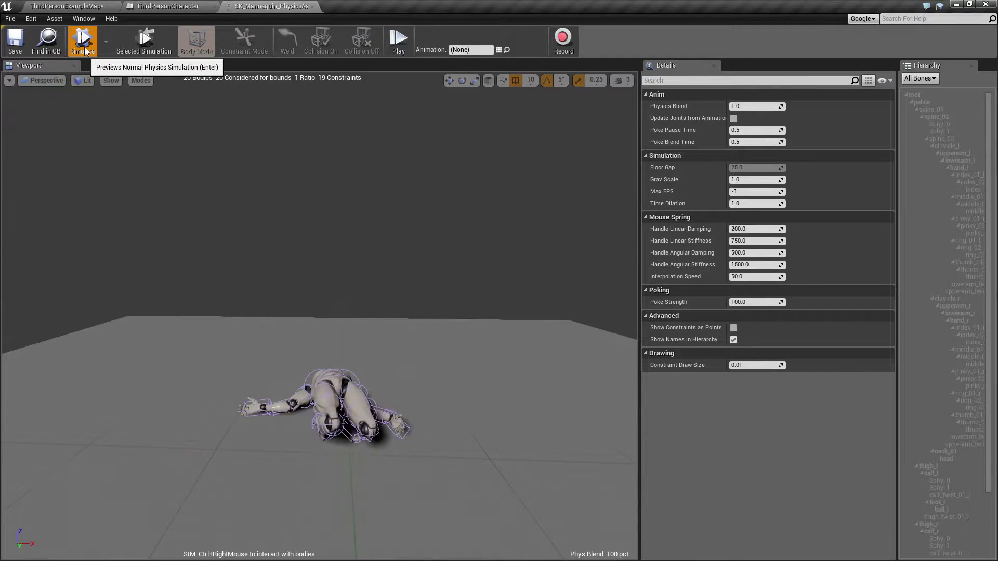
pyautogui.click(86, 52)
pyautogui.click(85, 51)
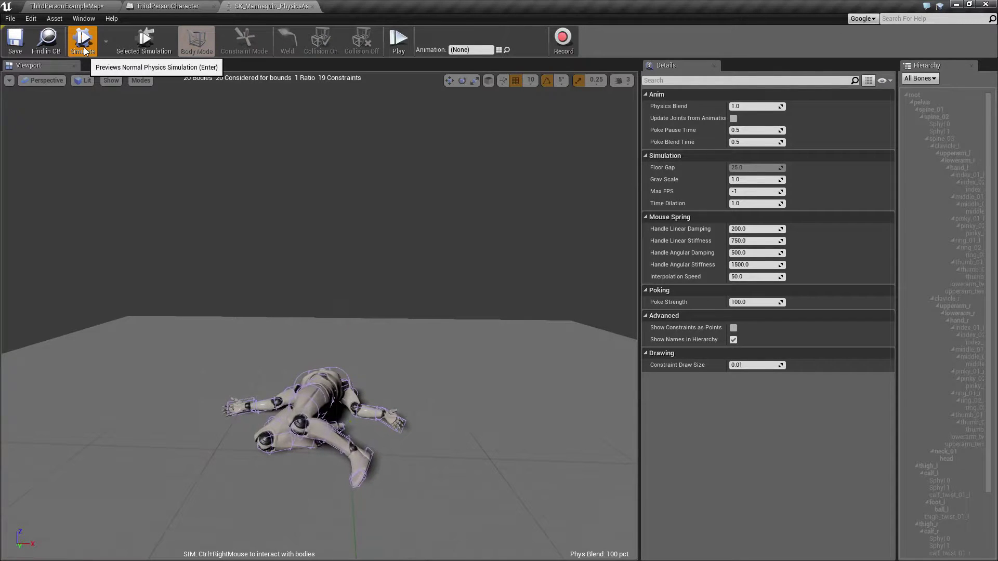
pyautogui.moveTo(239, 237); pyautogui.dragTo(257, 263, button='right')
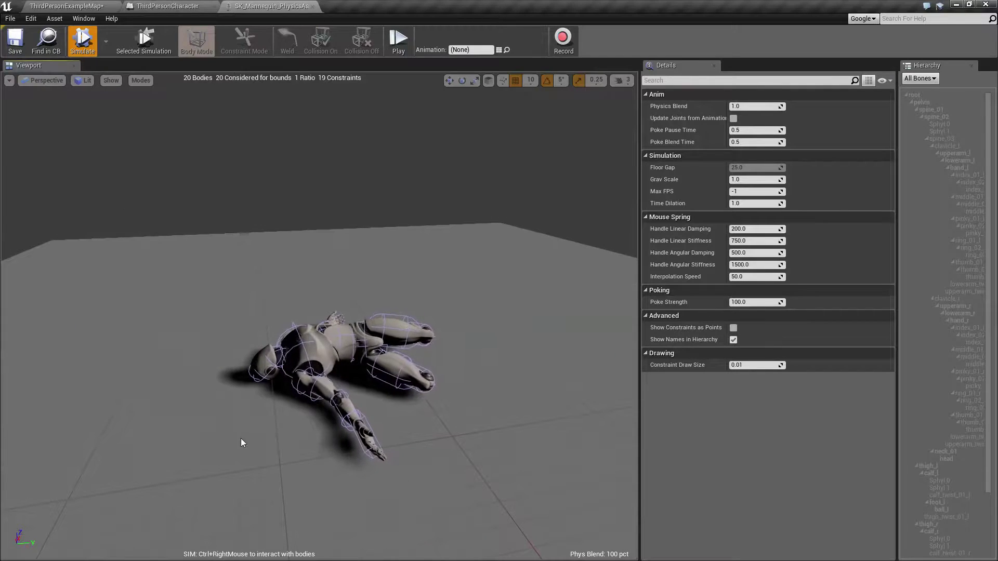
pyautogui.keyDown('ctrl'); pyautogui.moveTo(312, 342); pyautogui.dragTo(318, 190, button='right'); pyautogui.keyUp('ctrl')
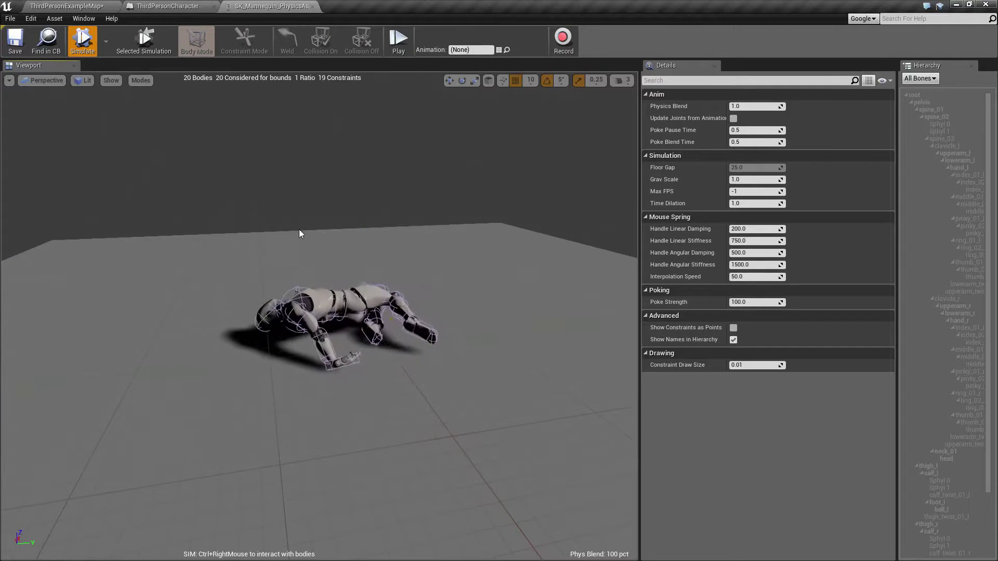
pyautogui.click(83, 41)
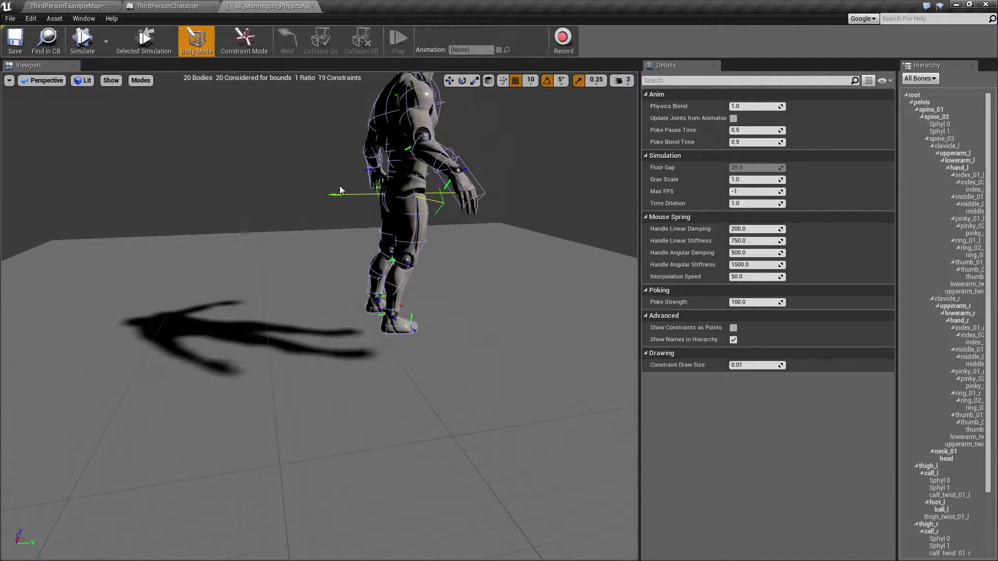
# Select all physics bodies of the mannequin and set their Angular Damping to 20
pyautogui.keyDown('alt'); pyautogui.moveTo(479, 300); pyautogui.dragTo(408, 310); pyautogui.keyUp('alt')
pyautogui.press('s')
pyautogui.moveTo(408, 310); pyautogui.dragTo(459, 298, button='right')
pyautogui.press('w')
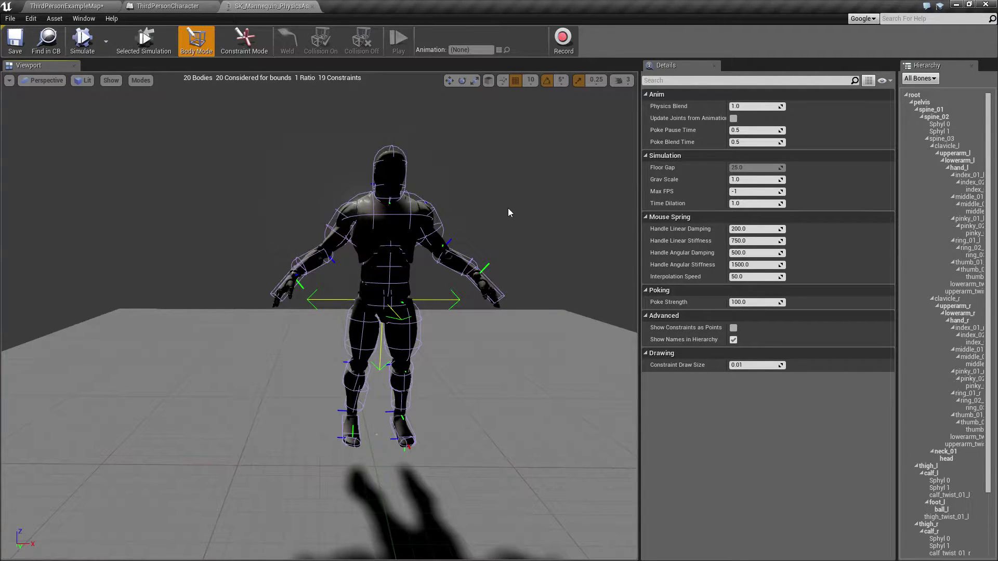
pyautogui.moveTo(133, 252); pyautogui.dragTo(216, 485, button='right')
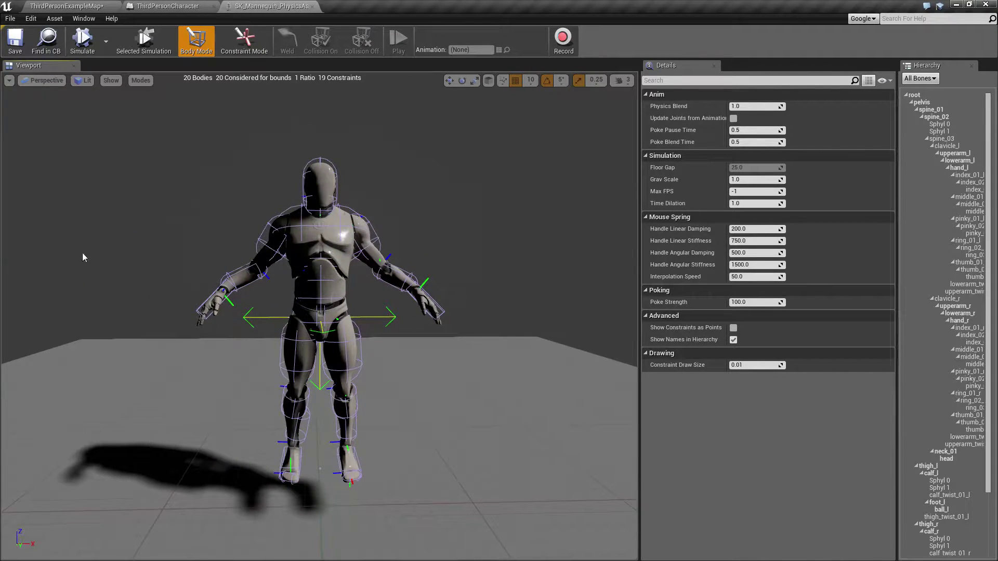
pyautogui.hotkey('ctrl', 'a')
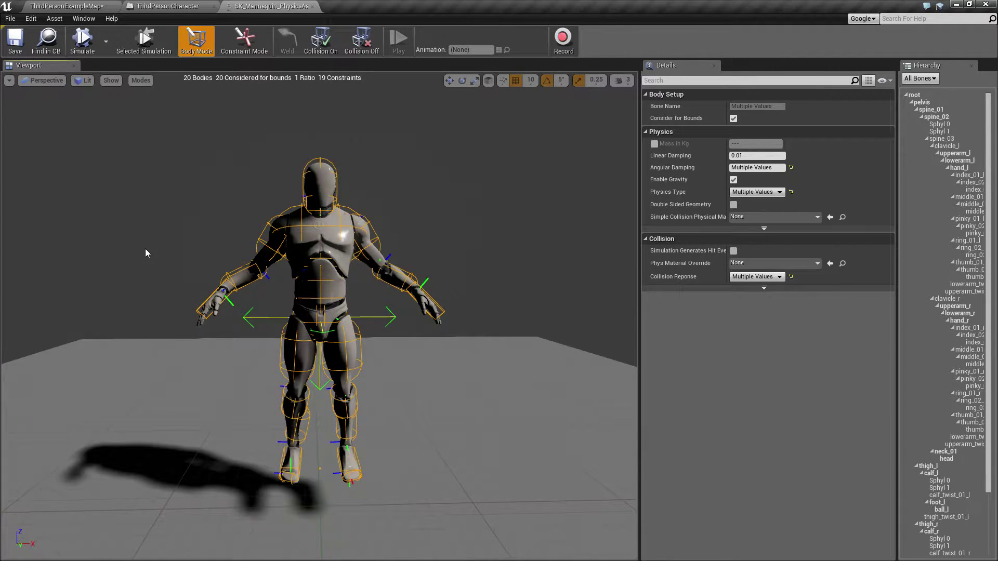
pyautogui.click(754, 167)
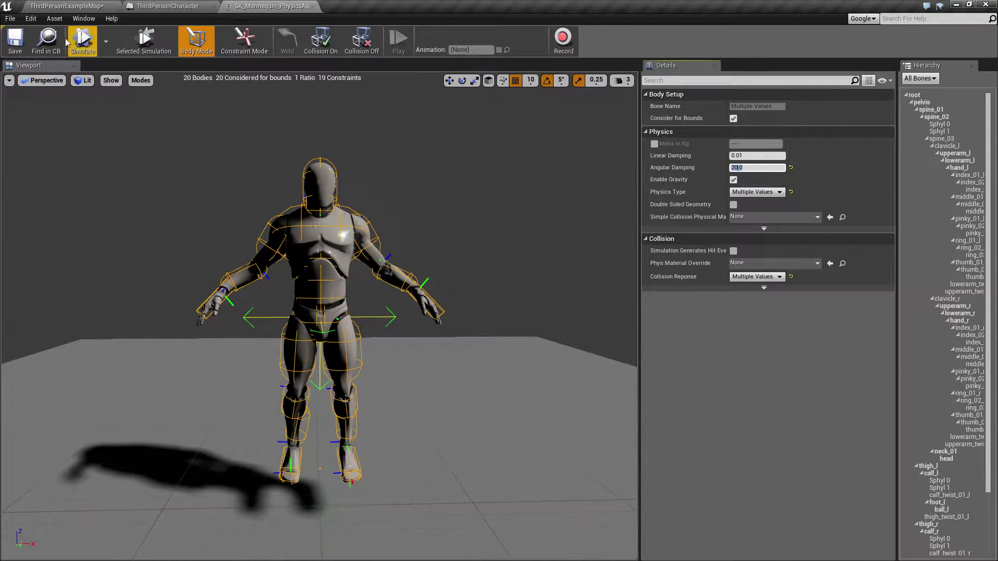
# Simulate the ragdoll with the new damping on all bodies, examine how it falls, and stop the simulation
pyautogui.click(83, 50)
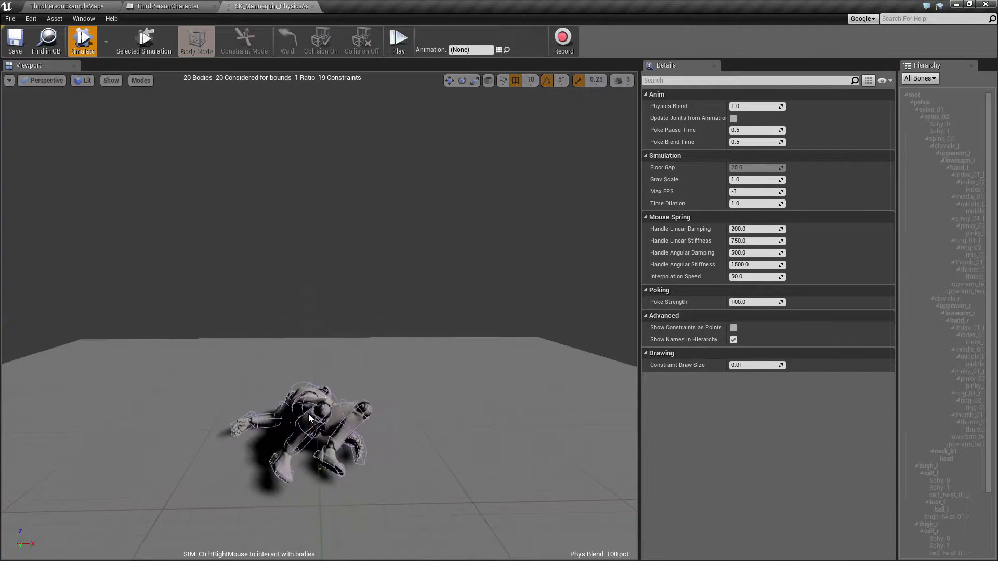
pyautogui.moveTo(320, 316); pyautogui.dragTo(499, 338, button='right')
pyautogui.moveTo(355, 361); pyautogui.dragTo(333, 450, button='right')
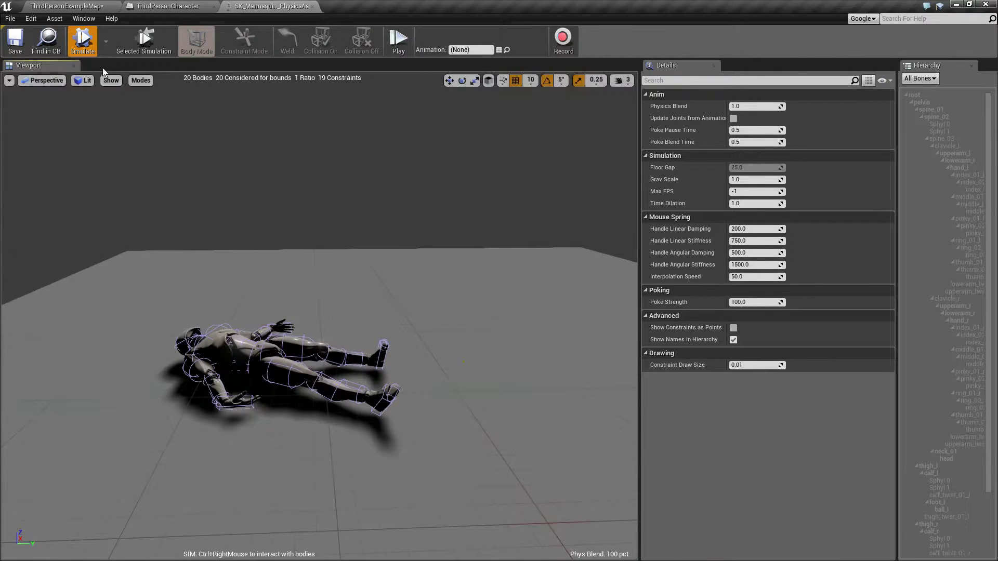
pyautogui.click(82, 41)
# Select the head body and set its Angular Damping to 0
pyautogui.moveTo(474, 142); pyautogui.dragTo(523, 188)
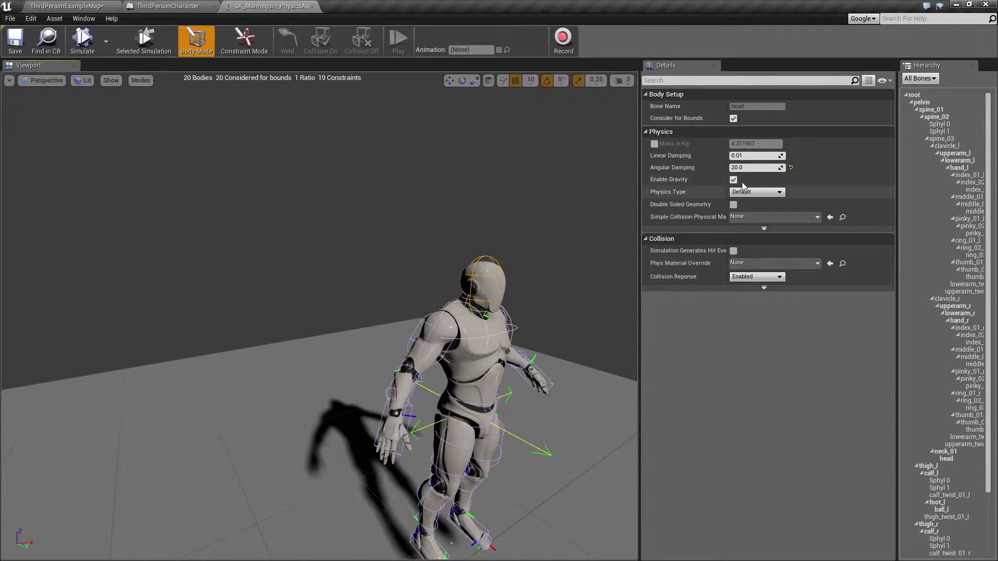
pyautogui.click(753, 167)
pyautogui.write('0')
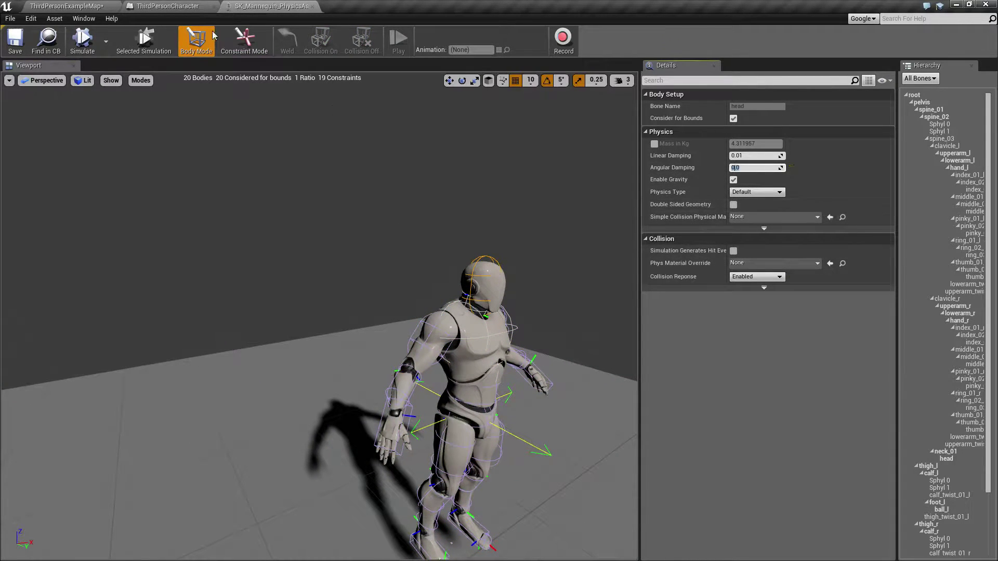
# Simulate the ragdoll with the undamped head, examine the head's movement up close, and stop the simulation
pyautogui.click(82, 40)
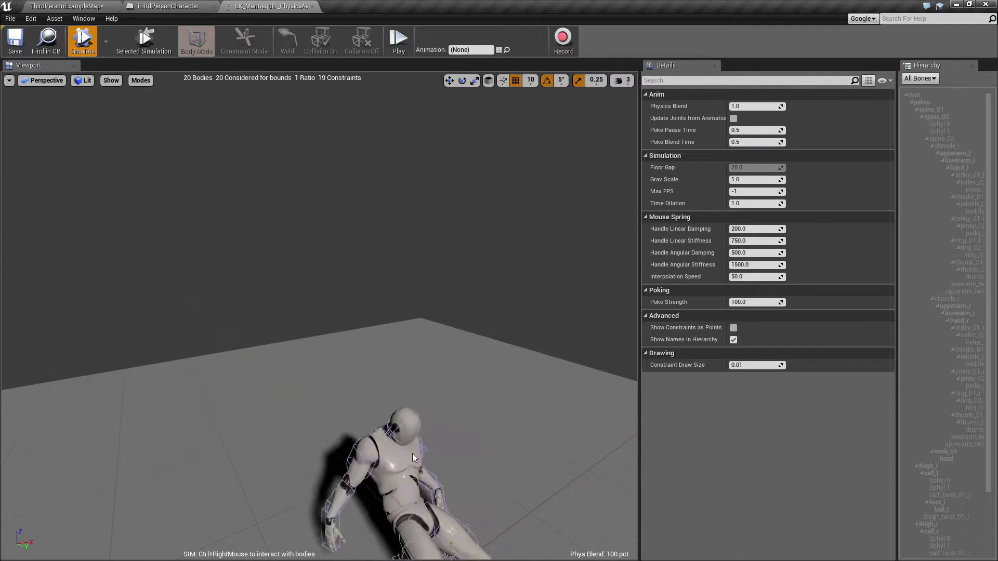
pyautogui.moveTo(272, 387); pyautogui.dragTo(295, 395, button='right')
pyautogui.press('w')
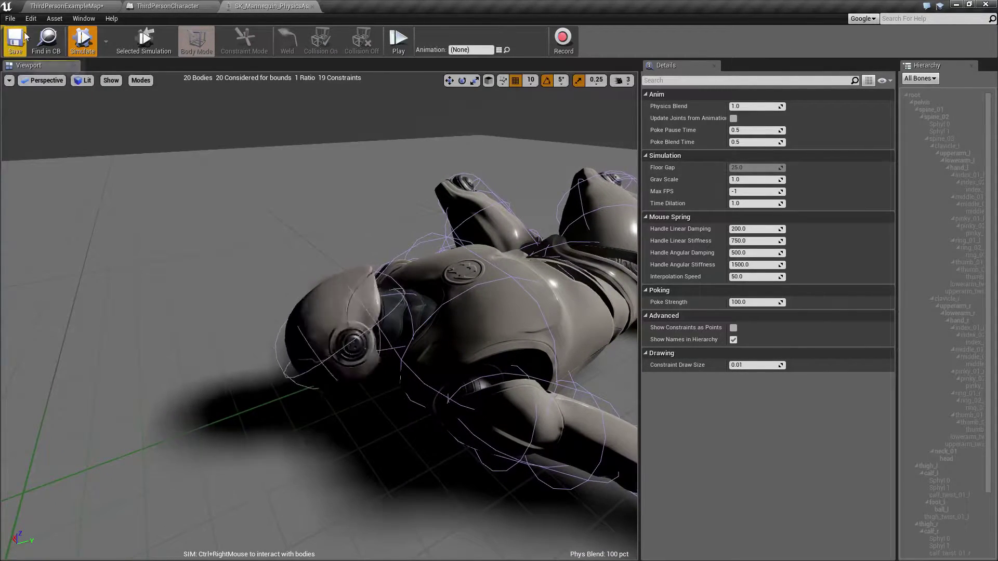
pyautogui.click(81, 47)
pyautogui.moveTo(301, 275); pyautogui.dragTo(348, 176, button='right')
pyautogui.moveTo(485, 341)
pyautogui.mouseDown(button='right')
pyautogui.moveTo(452, 335)
pyautogui.moveTo(485, 341)
pyautogui.mouseUp(button='right')
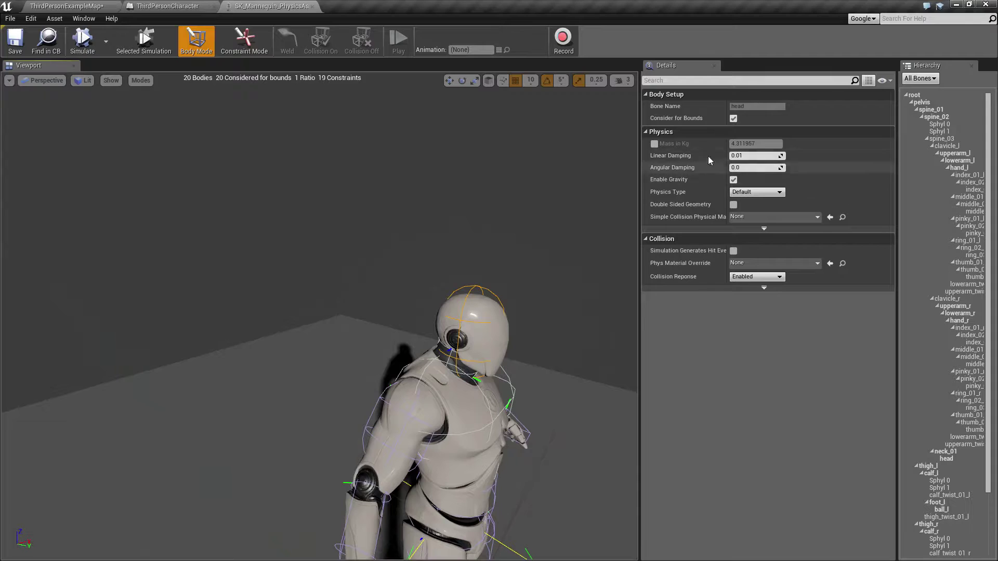
# Set the head body's Angular Damping to 20
pyautogui.click(746, 168)
pyautogui.write('20')
pyautogui.press('Return')
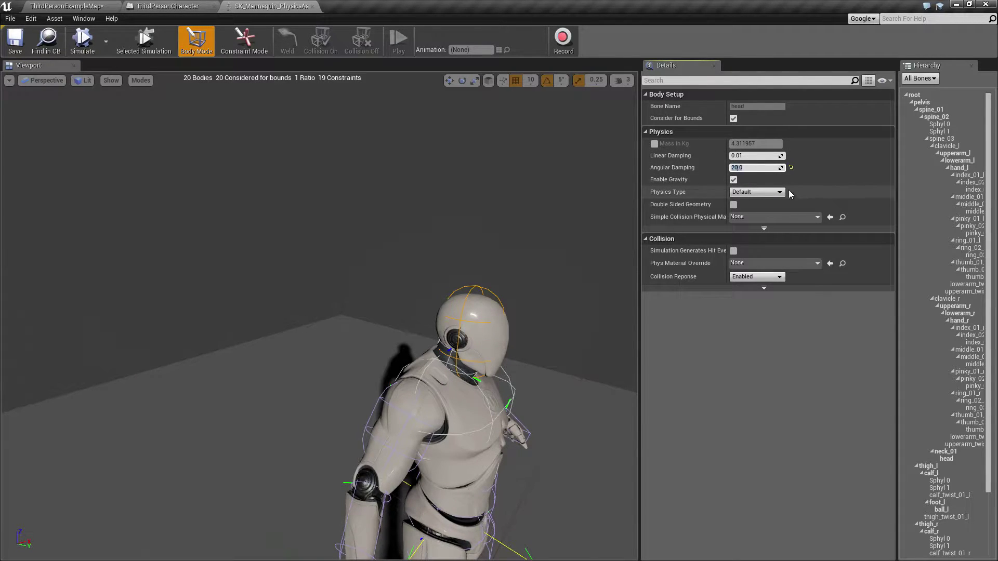
# Simulate the ragdoll again with the head damped, examine the collapsed pose, and stop the simulation
pyautogui.moveTo(521, 200); pyautogui.dragTo(433, 265)
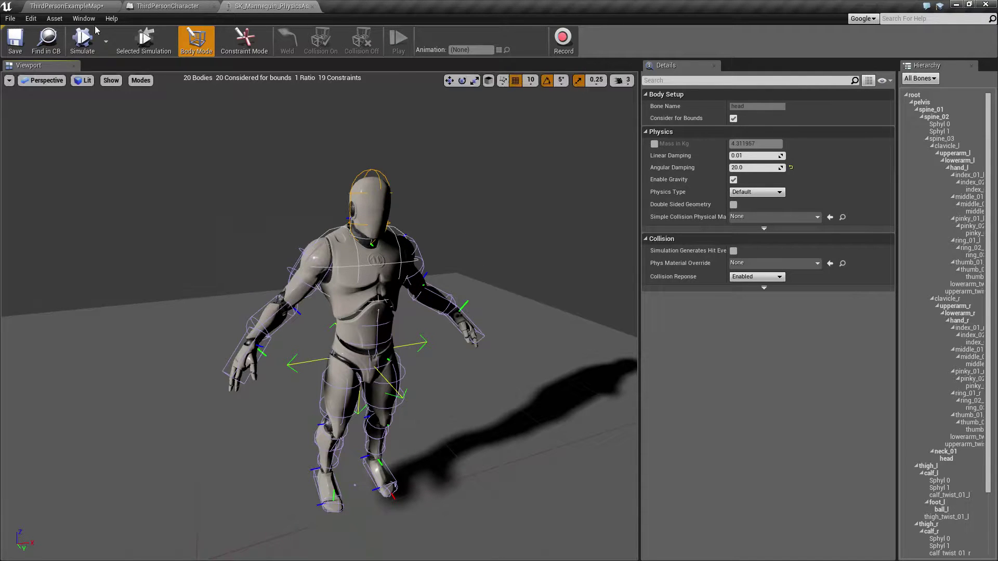
pyautogui.click(82, 40)
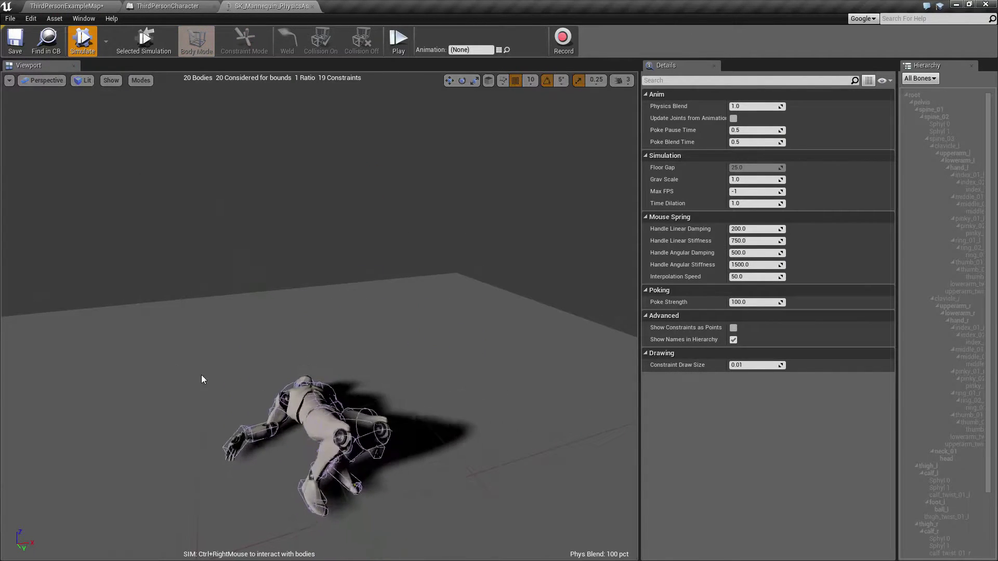
pyautogui.moveTo(254, 382); pyautogui.dragTo(281, 379, button='right')
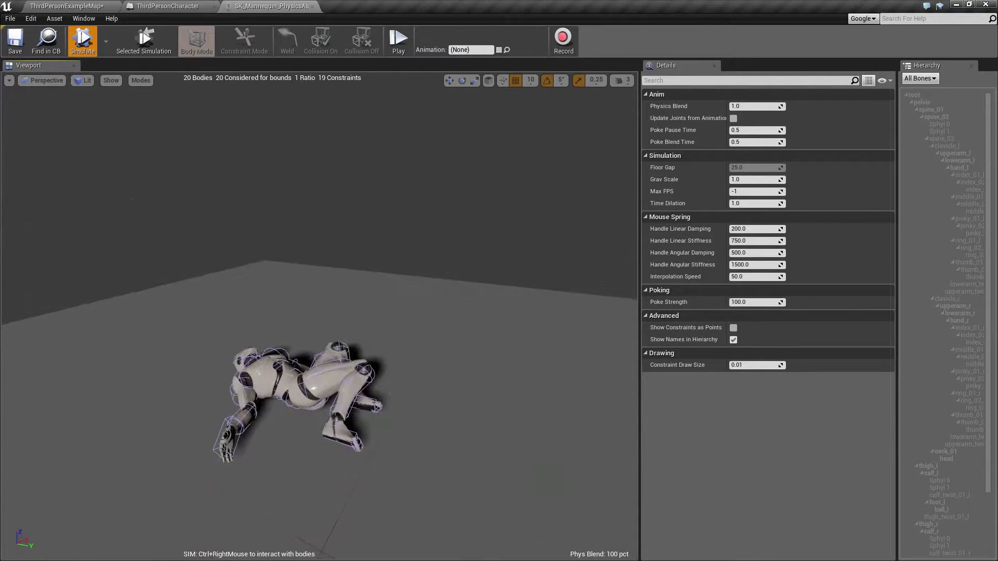
pyautogui.click(92, 46)
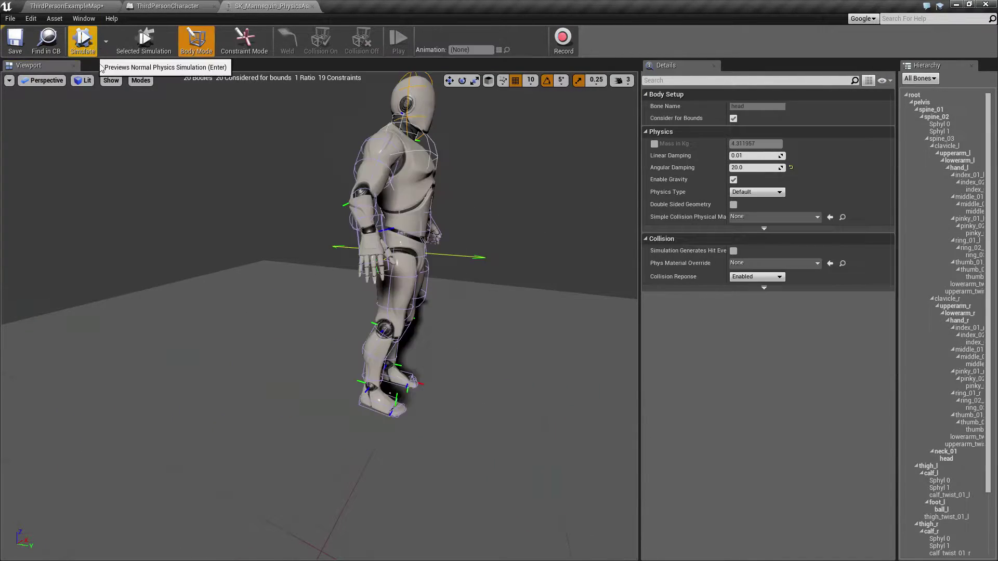
# Switch to Constraint Mode and enable Angular Orientation Drive on the thigh_r to pelvis constraint
pyautogui.moveTo(470, 322); pyautogui.dragTo(457, 312, button='right')
pyautogui.moveTo(343, 345); pyautogui.dragTo(447, 333, button='right')
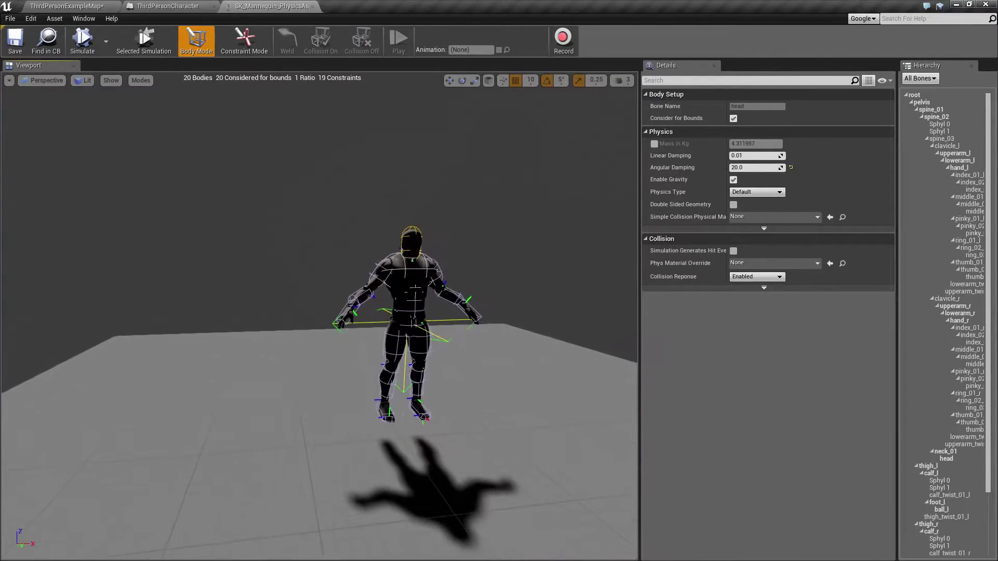
pyautogui.click(241, 46)
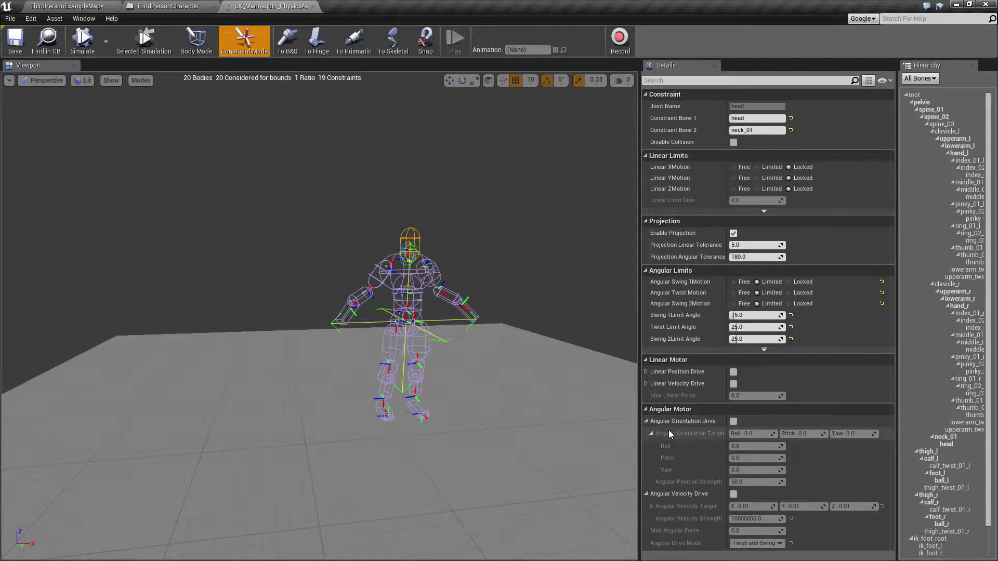
pyautogui.scroll(5, 454, 379)
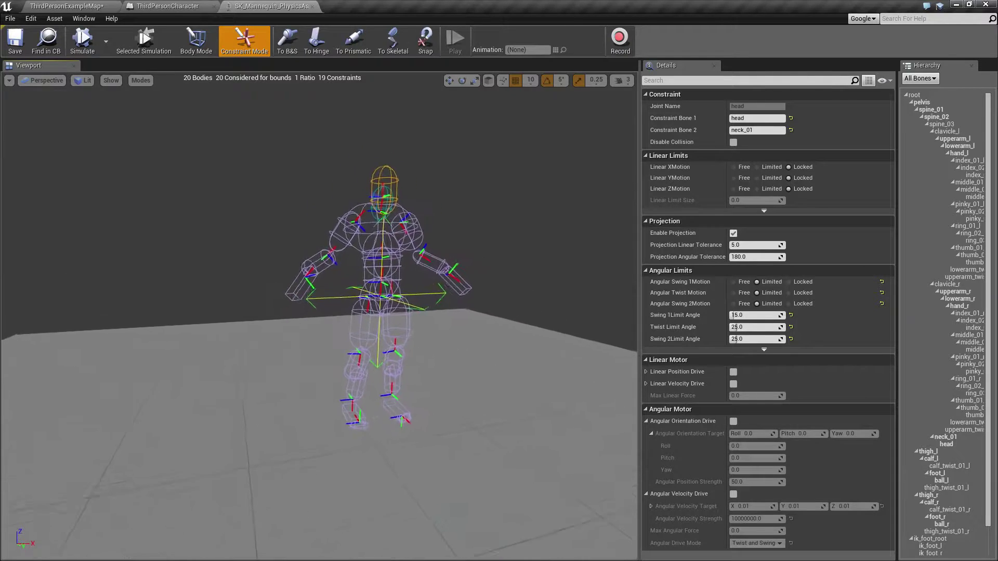
pyautogui.click(385, 301)
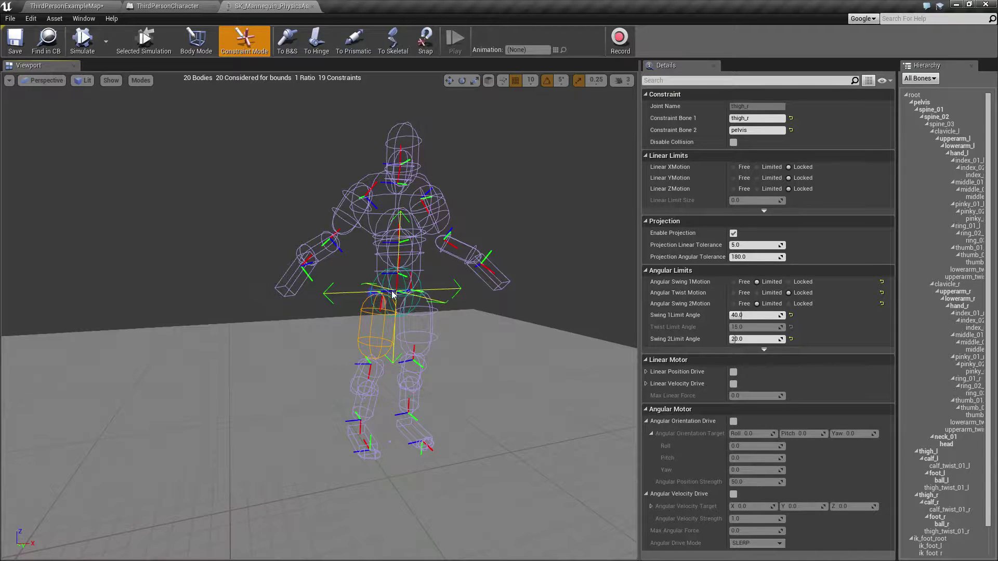
pyautogui.click(733, 421)
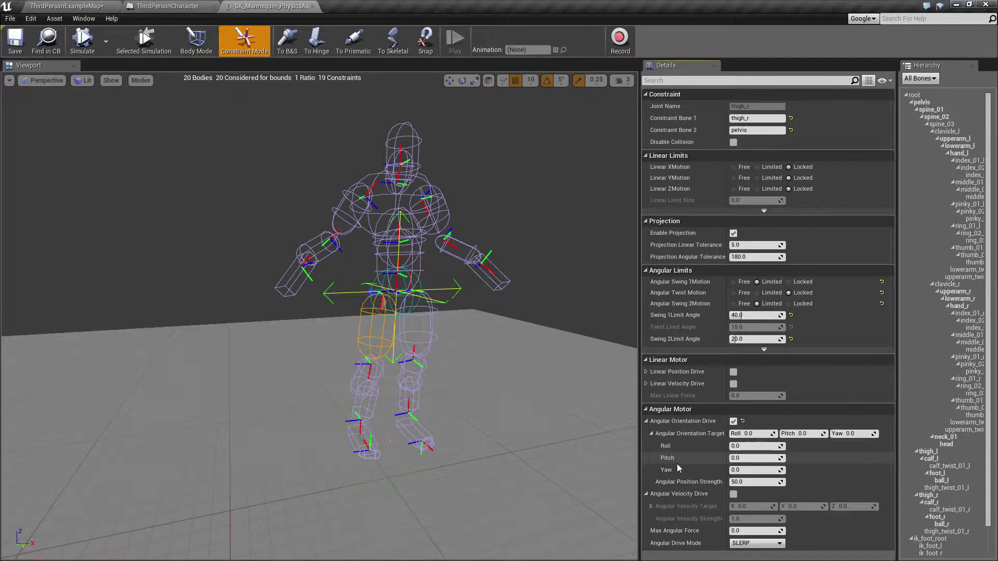
pyautogui.click(650, 434)
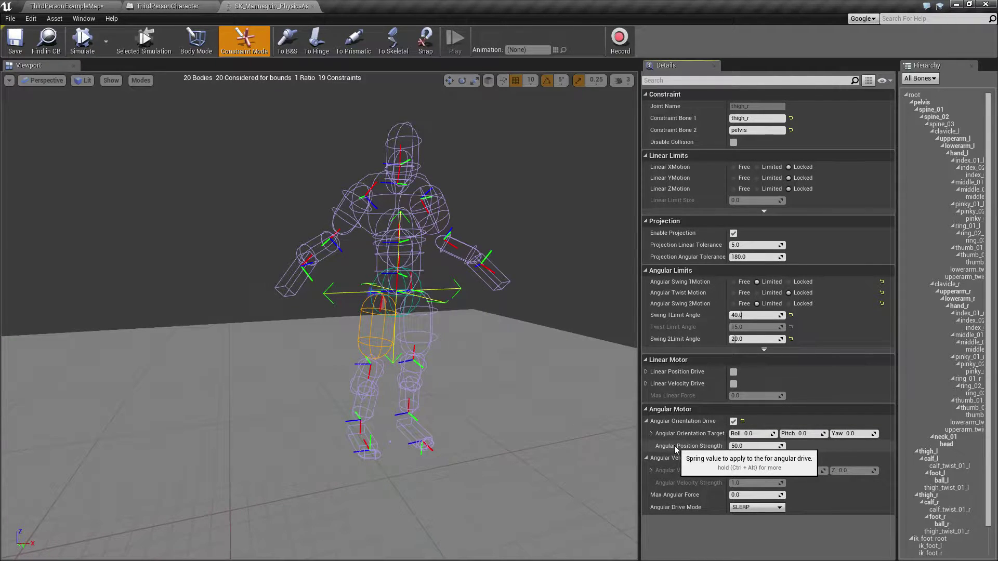
pyautogui.click(742, 446)
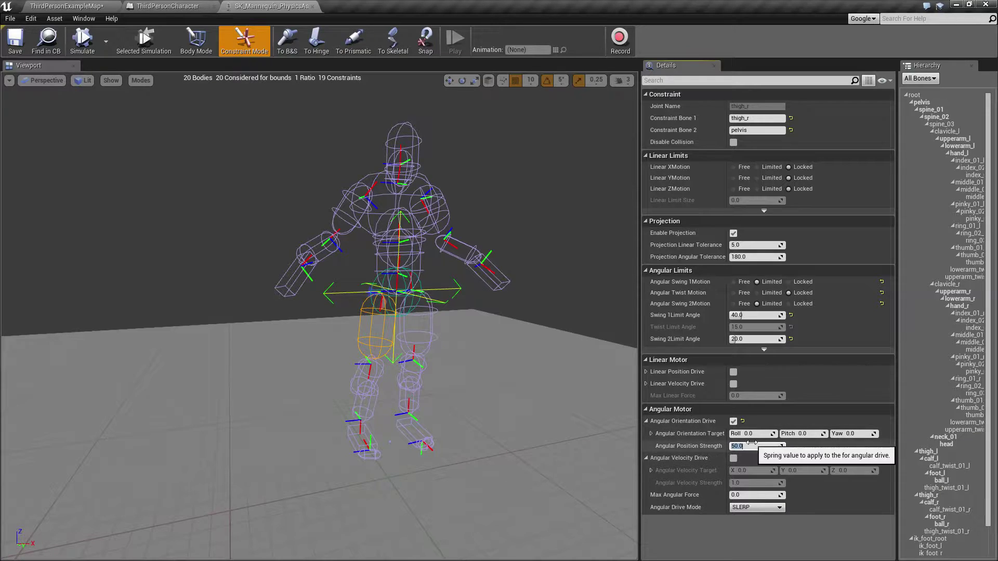
# Enable Angular Orientation Drive and Angular Velocity Drive on the calf_r to thigh_r knee constraint
pyautogui.click(371, 370)
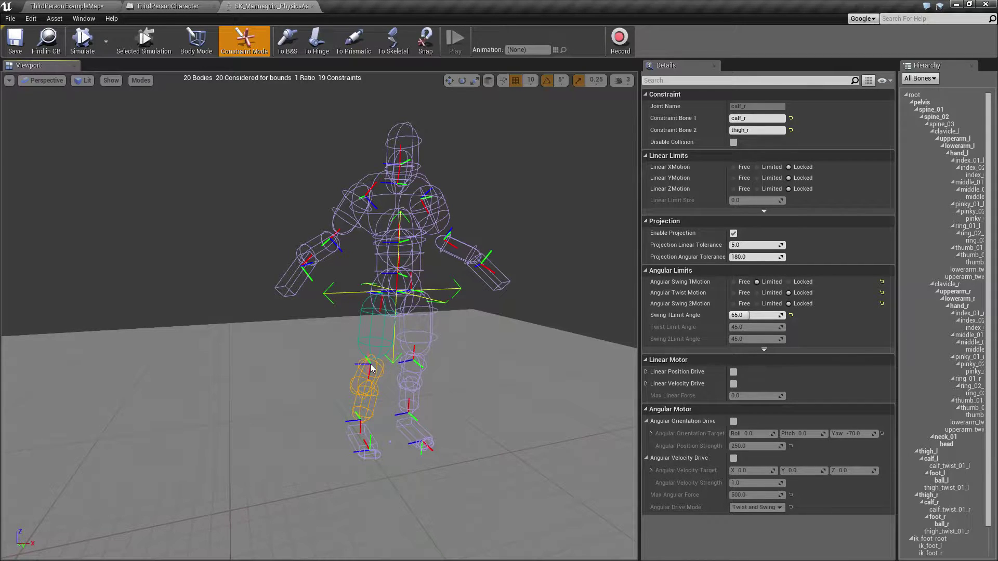
pyautogui.click(734, 420)
pyautogui.click(733, 459)
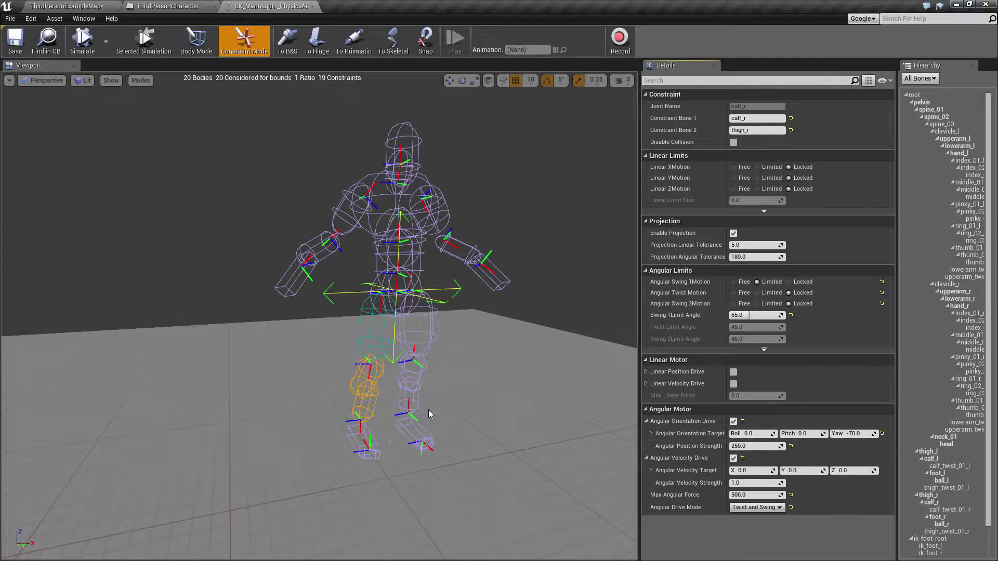
pyautogui.moveTo(360, 360); pyautogui.dragTo(347, 376, button='right')
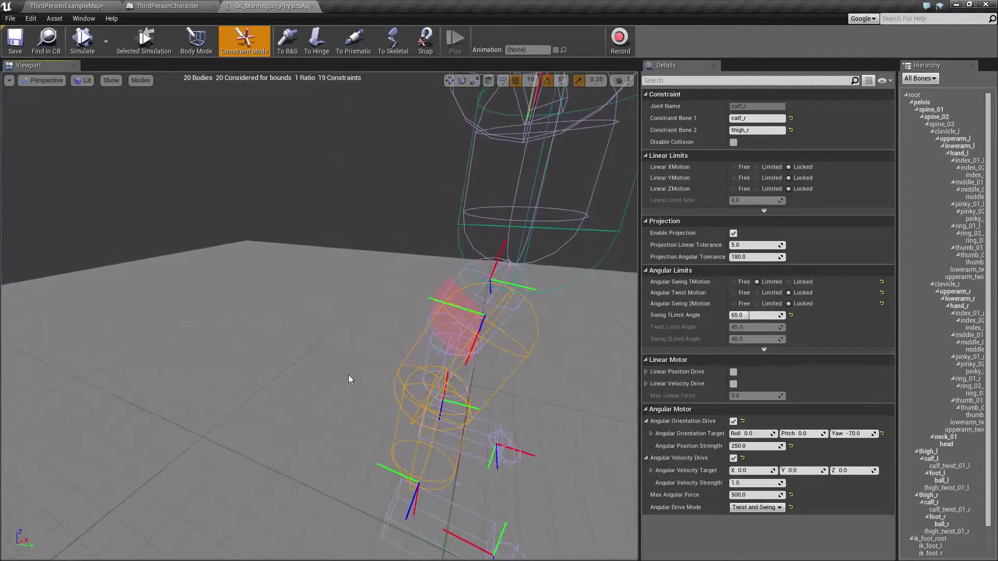
pyautogui.moveTo(491, 382); pyautogui.dragTo(508, 391, button='right')
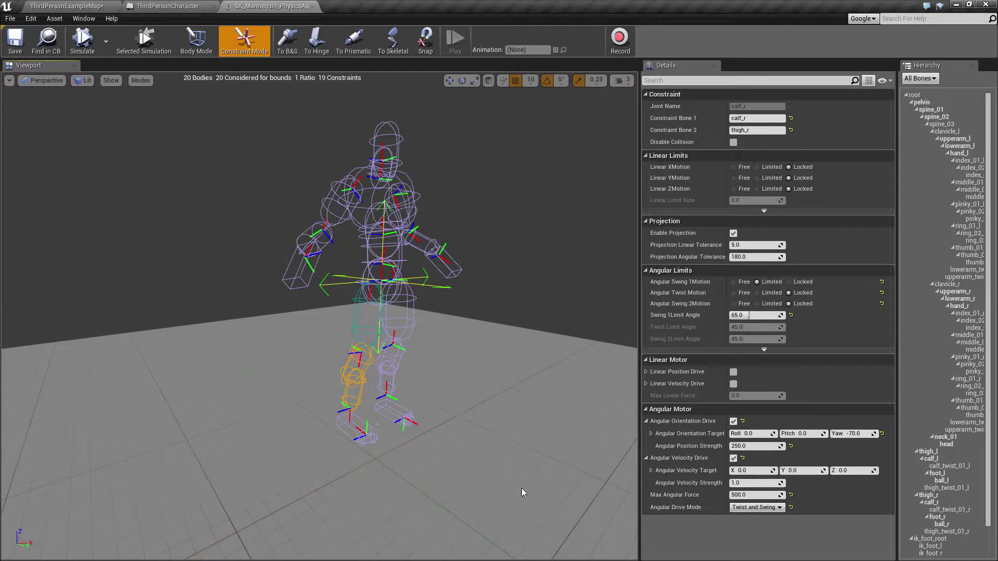
# Examine the X, Y and Z components of the Angular Velocity Target on the calf_r to thigh_r knee constraint
pyautogui.moveTo(342, 310); pyautogui.dragTo(323, 300, button='right')
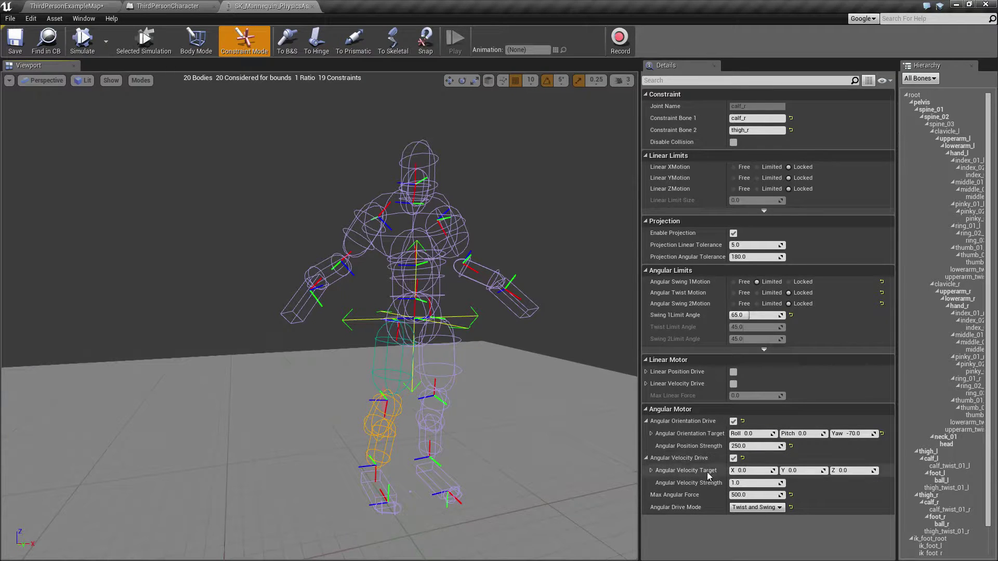
pyautogui.click(651, 470)
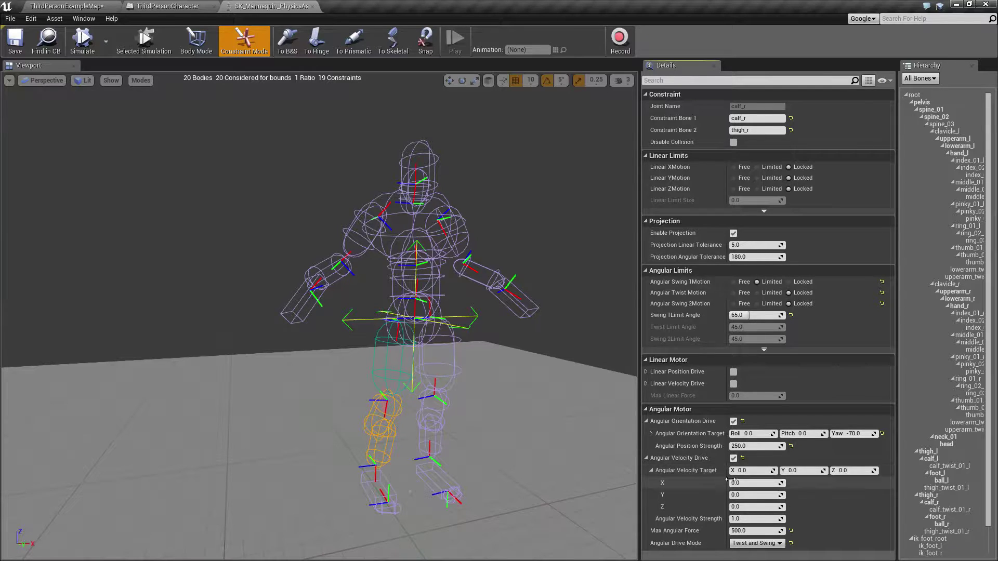
pyautogui.click(652, 472)
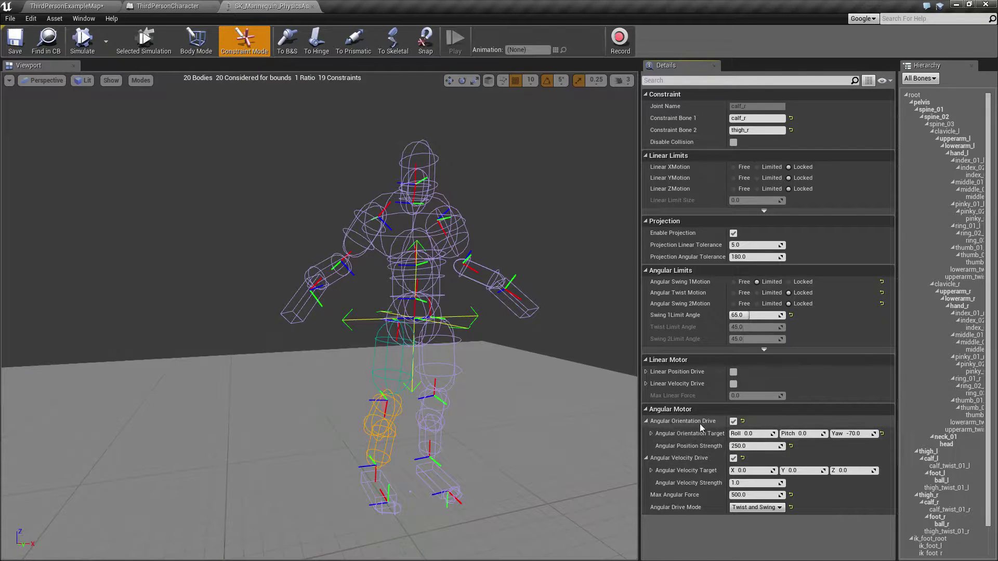
pyautogui.moveTo(315, 369); pyautogui.dragTo(310, 394)
pyautogui.scroll(4, 417, 350)
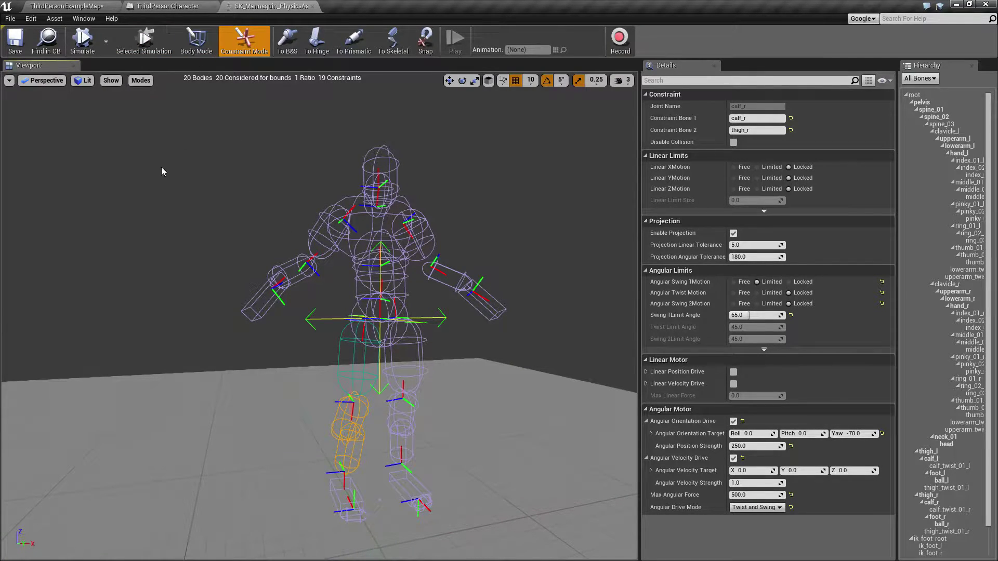
# Deselect the knee constraint and enable Update Joints from Animation in the physics asset's Anim settings
pyautogui.click(195, 225)
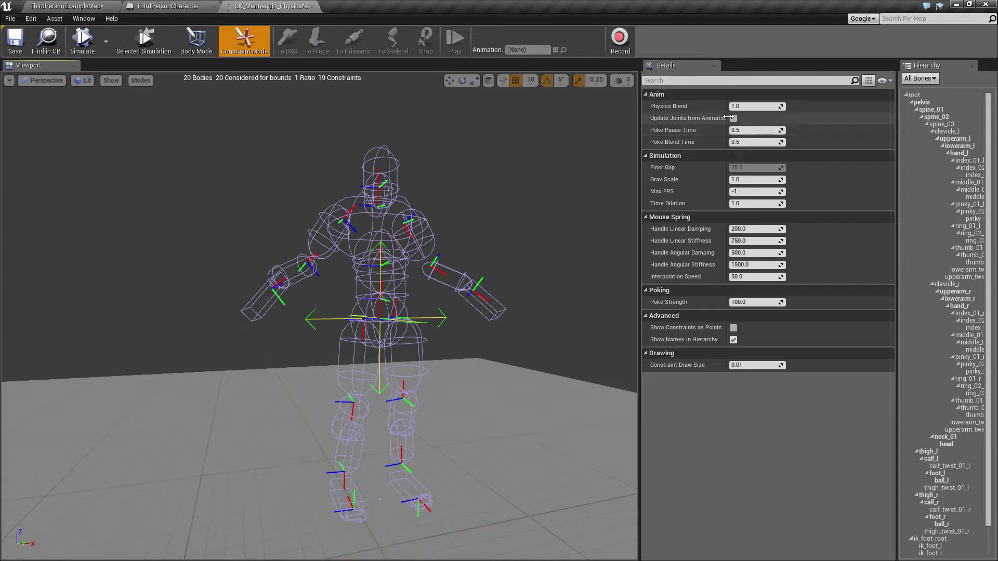
pyautogui.moveTo(727, 117); pyautogui.dragTo(766, 118)
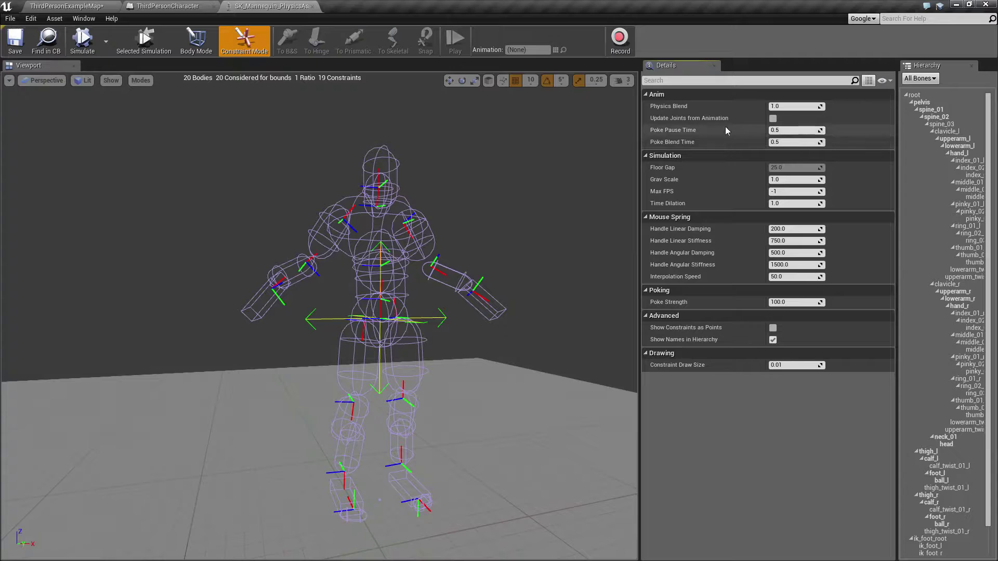
pyautogui.click(774, 118)
# Choose the simulation option without gravity and start simulating the mannequin
pyautogui.click(104, 52)
pyautogui.click(156, 76)
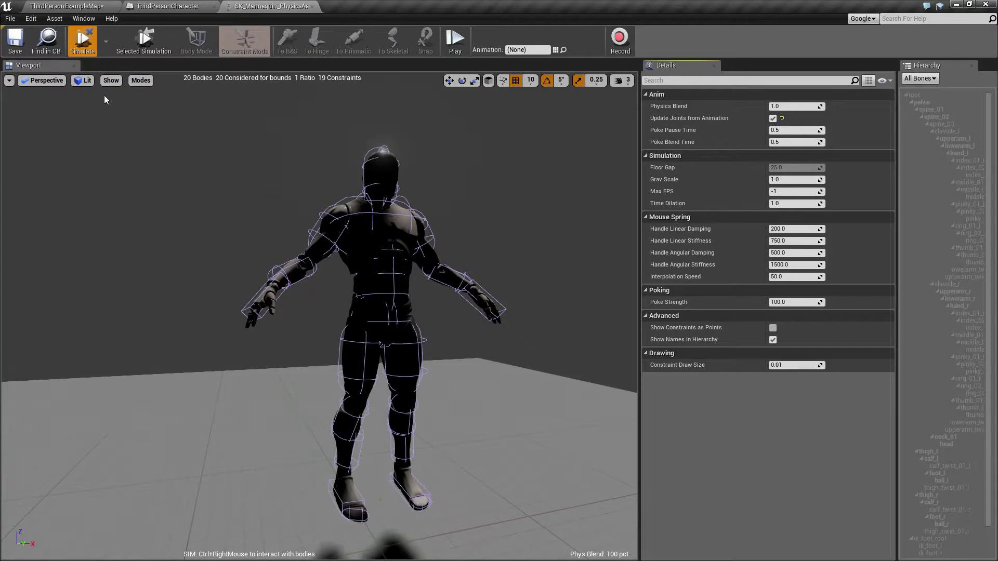
pyautogui.click(88, 44)
pyautogui.hotkey('alt', 's')
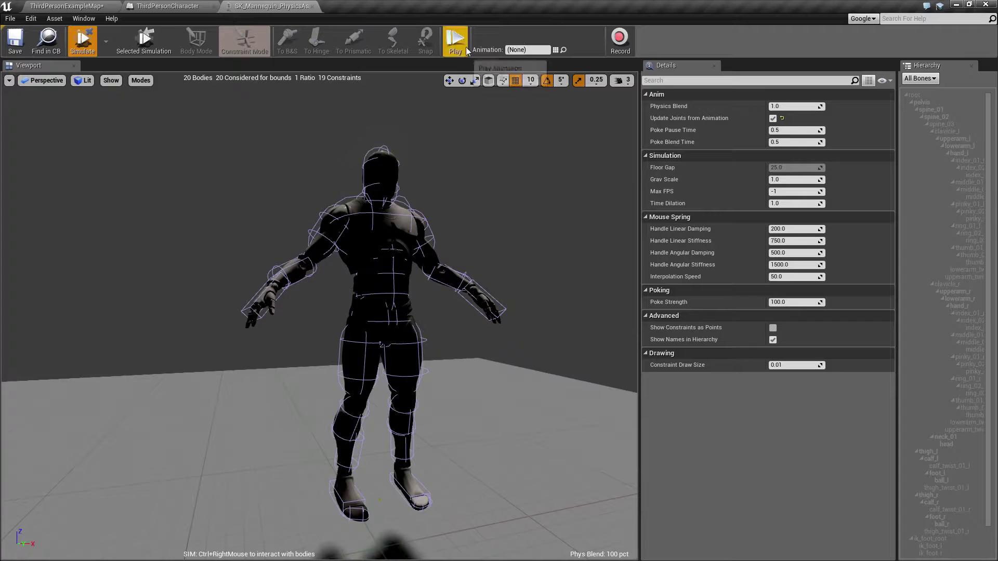
# Assign the ThirdPersonWalk animation and play it in the simulation, pull on the right leg, and stop simulating
pyautogui.click(556, 51)
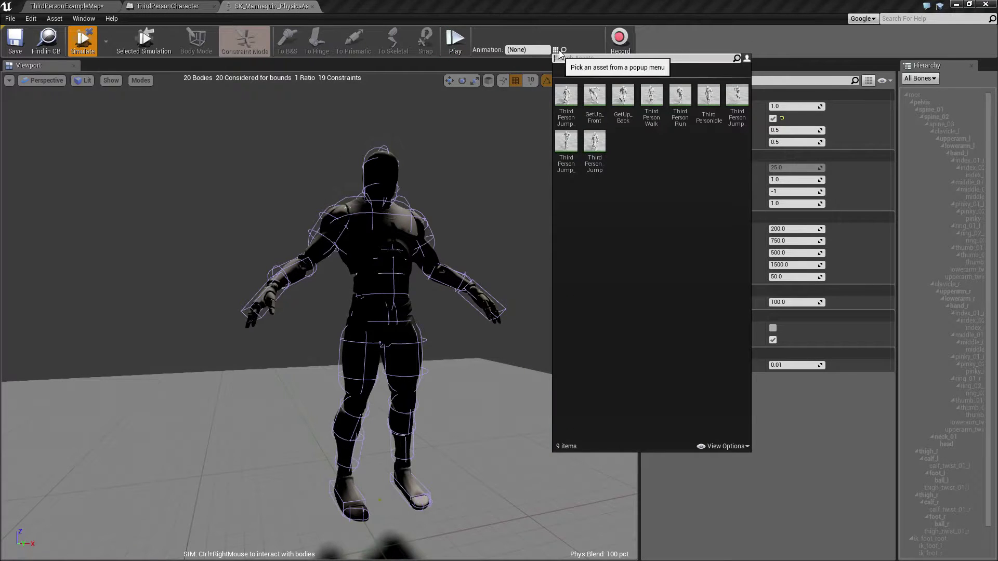
pyautogui.click(651, 101)
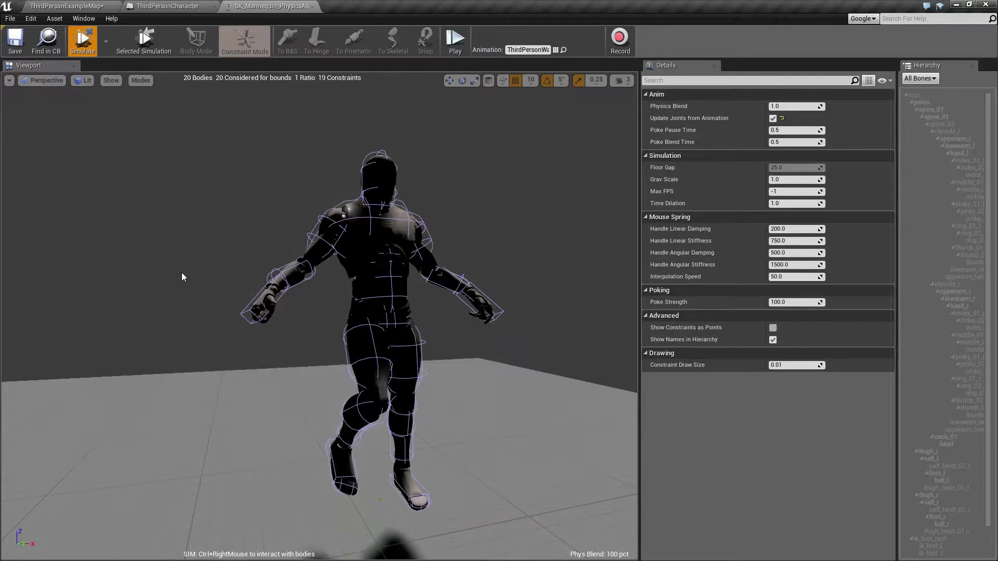
pyautogui.click(450, 42)
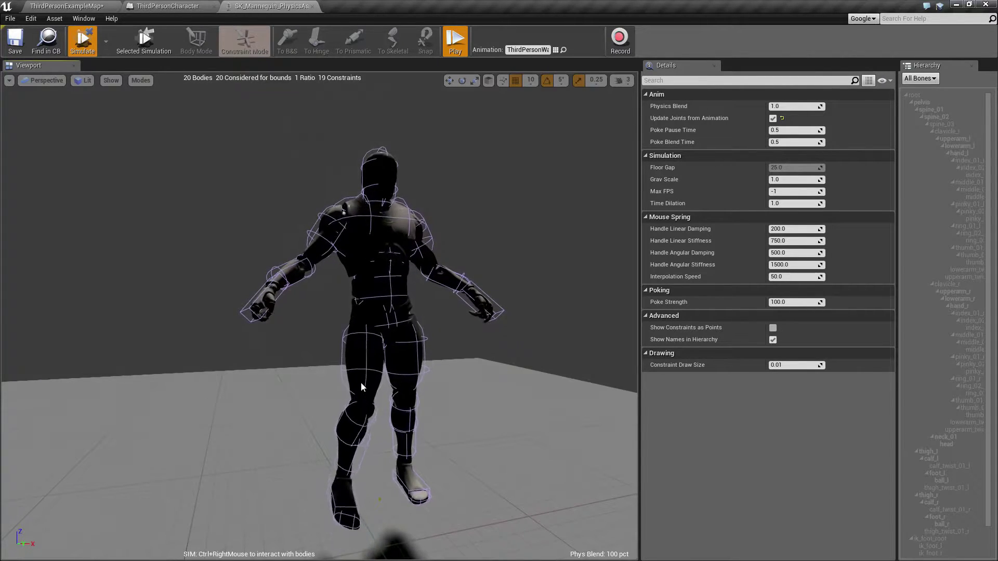
pyautogui.keyDown('ctrl'); pyautogui.moveTo(358, 382); pyautogui.dragTo(342, 421, button='right'); pyautogui.keyUp('ctrl')
pyautogui.click(84, 45)
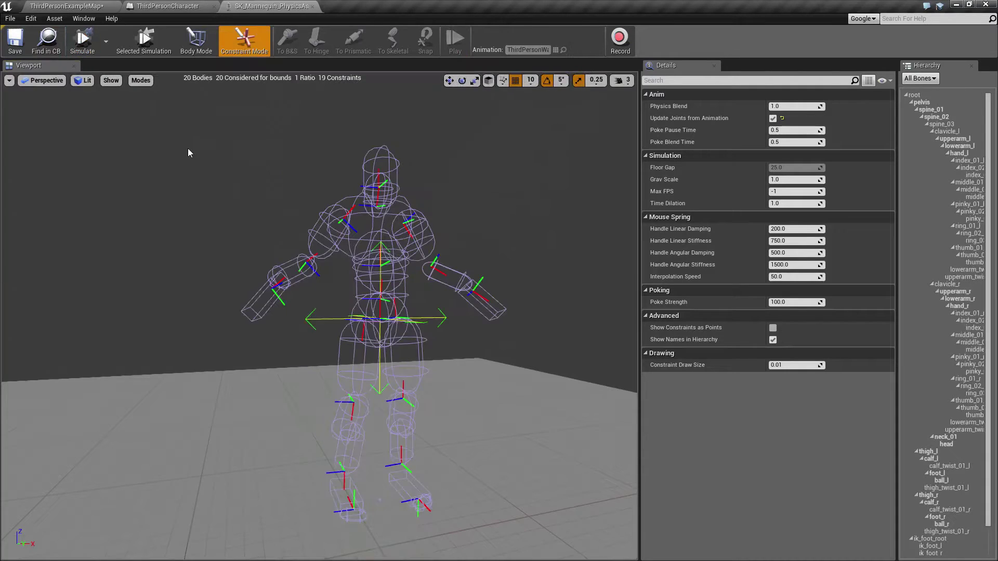
# Set the Angular Drive Mode of the calf_r to thigh_r knee constraint to SLERP
pyautogui.moveTo(364, 326); pyautogui.dragTo(364, 328, button='right')
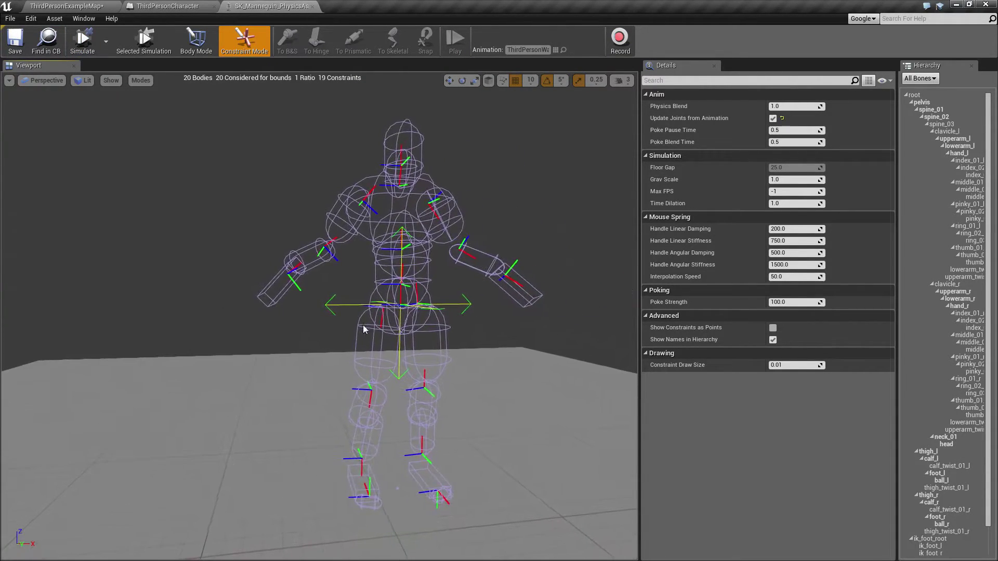
pyautogui.click(773, 118)
pyautogui.click(383, 312)
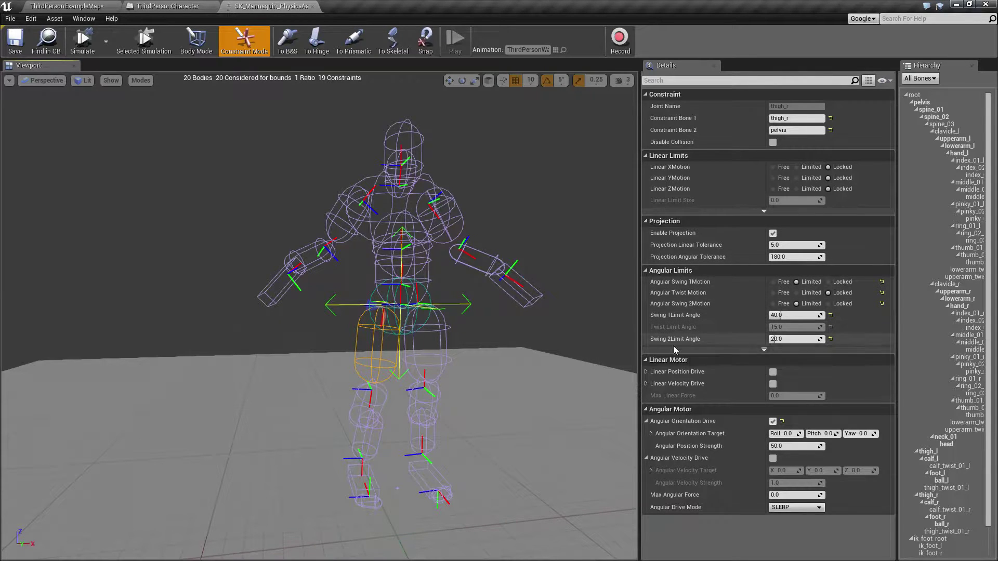
pyautogui.click(372, 396)
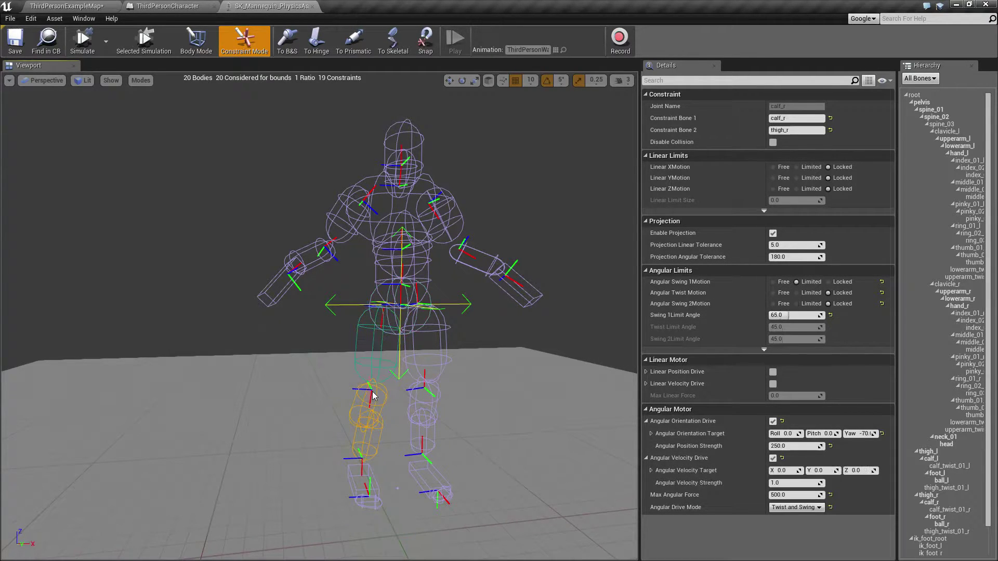
pyautogui.click(793, 507)
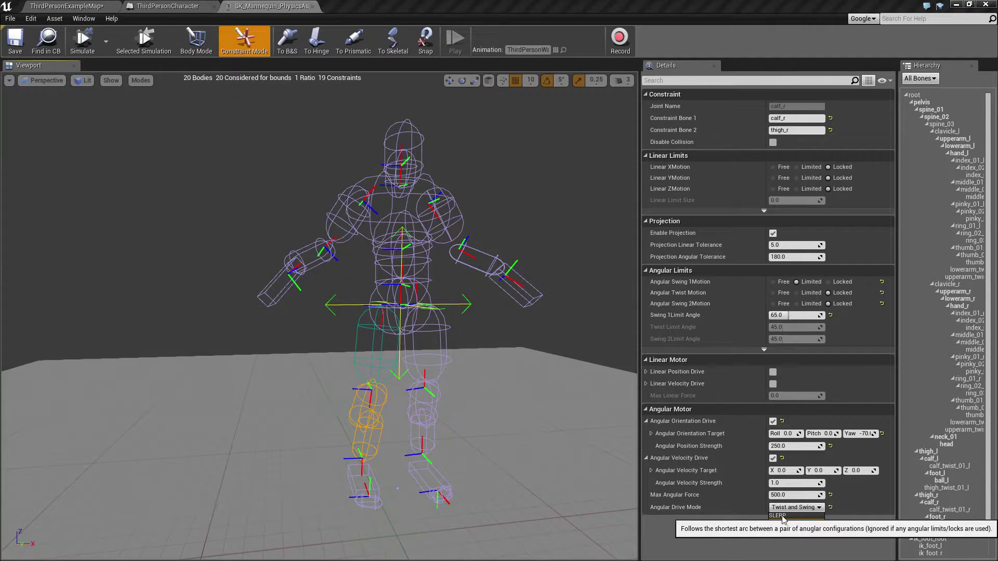
pyautogui.click(780, 516)
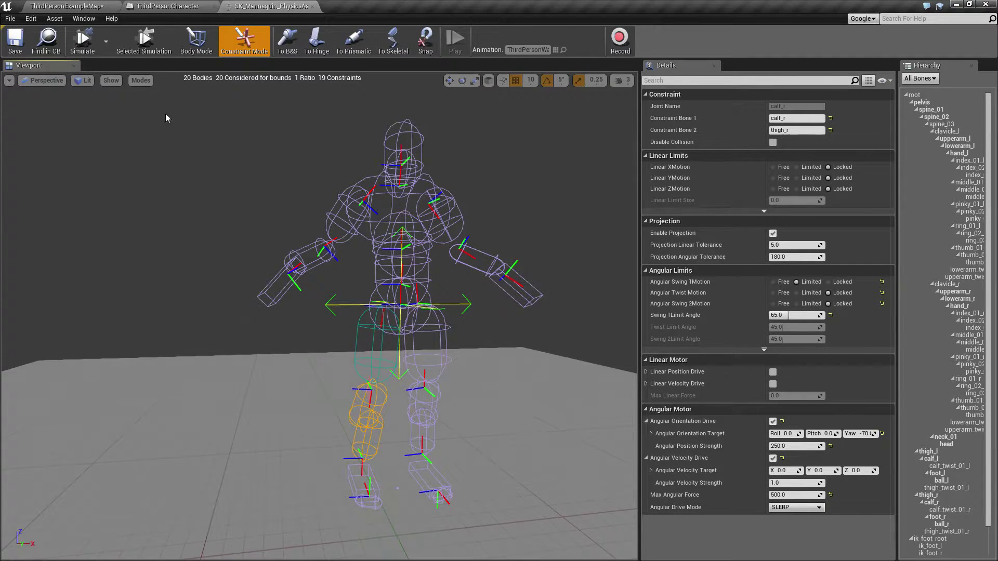
# Simulate with the walk animation playing, examine how the right knee moves under SLERP, and stop the simulation
pyautogui.click(86, 41)
pyautogui.click(454, 41)
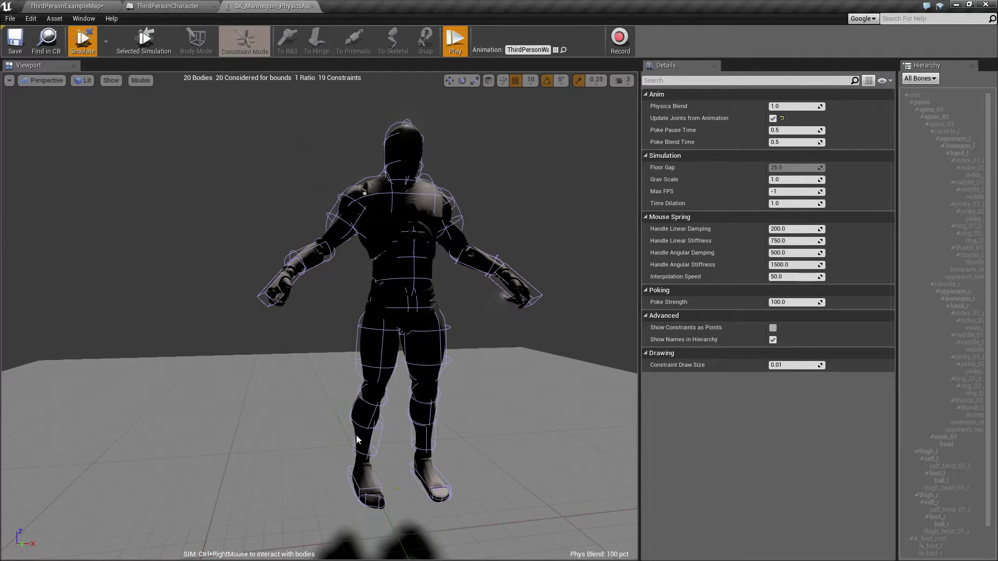
pyautogui.click(82, 55)
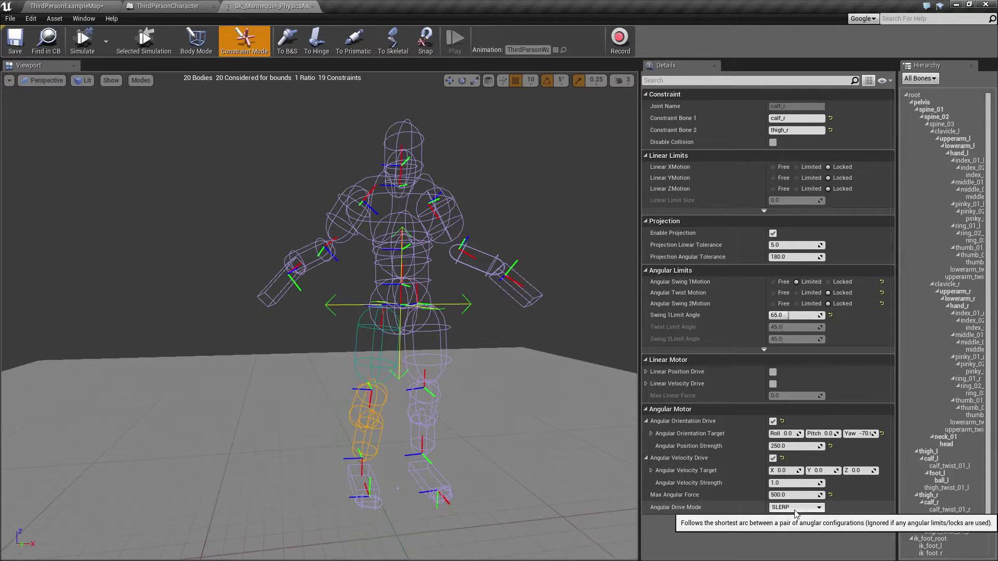
# Switch the right knee constraint's Angular Drive Mode back to Twist and Swing and deselect the constraint
pyautogui.click(794, 509)
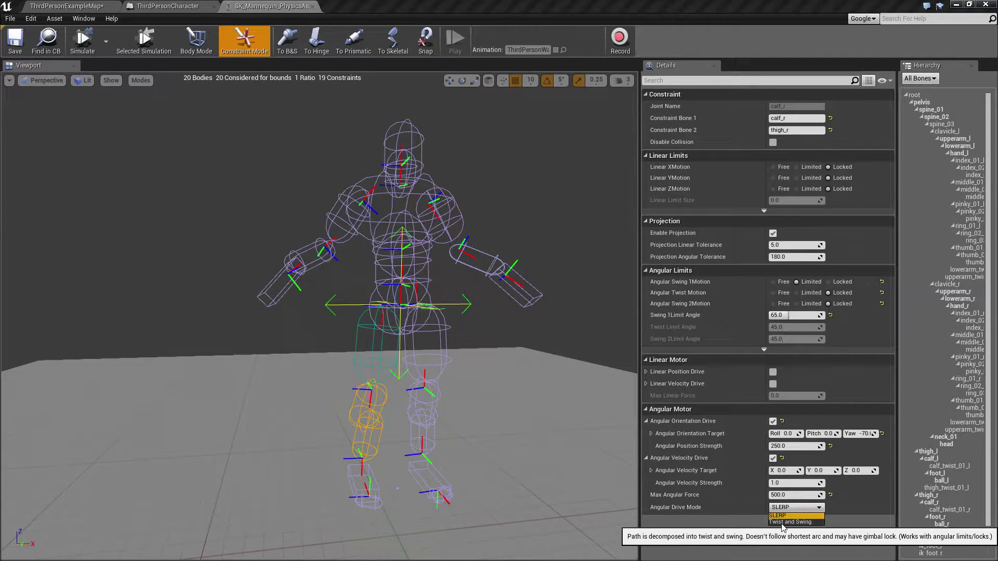
pyautogui.click(779, 523)
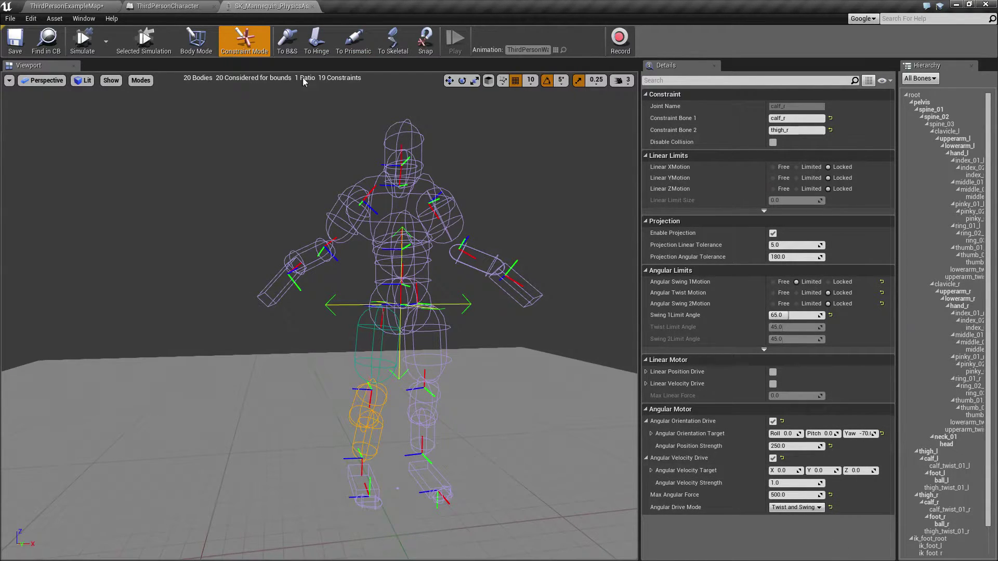
pyautogui.click(179, 190)
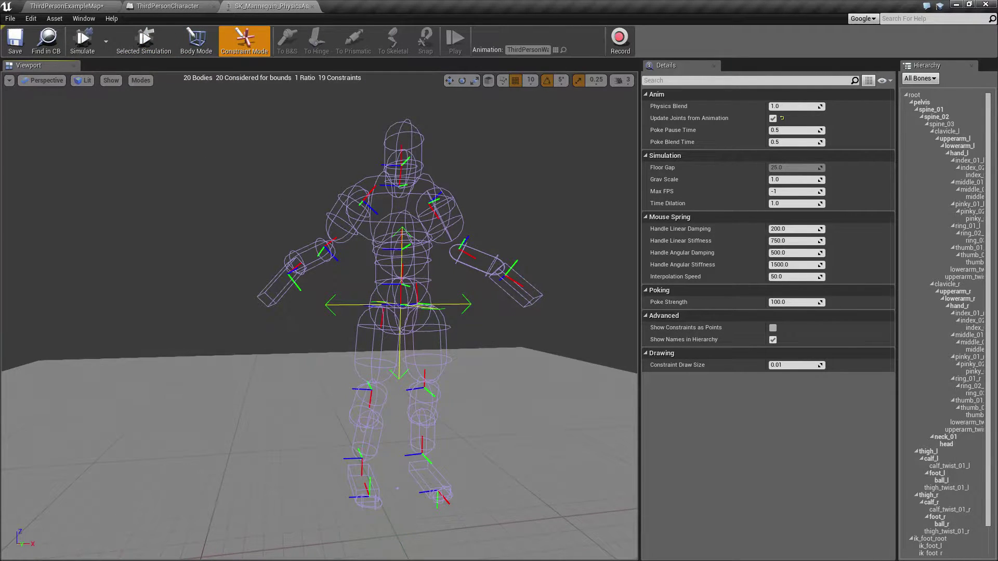
# Set the right knee constraint's drive mode to SLERP and its Swing 1, Twist and Swing 2 motions to Free
pyautogui.click(372, 398)
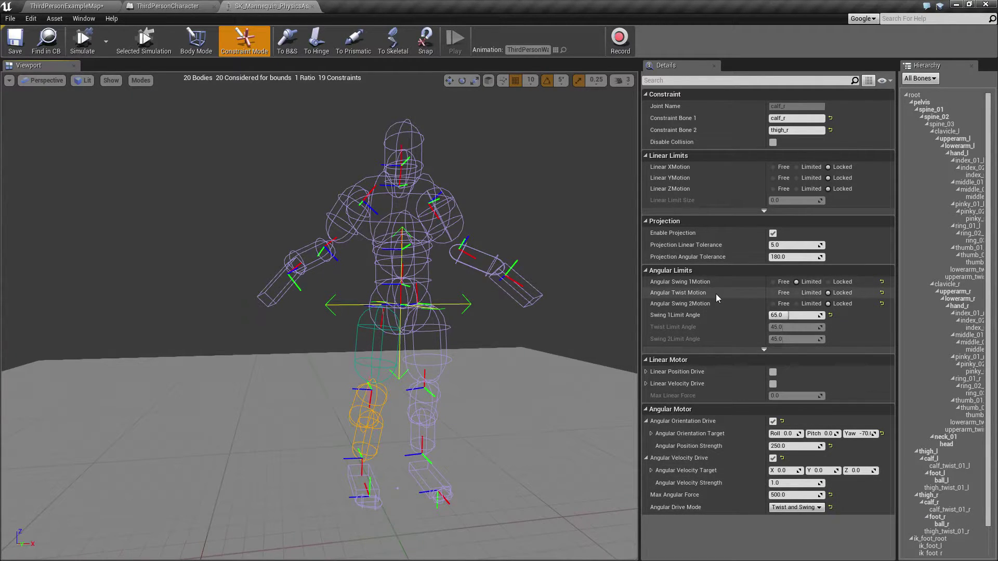
pyautogui.click(801, 508)
pyautogui.click(776, 521)
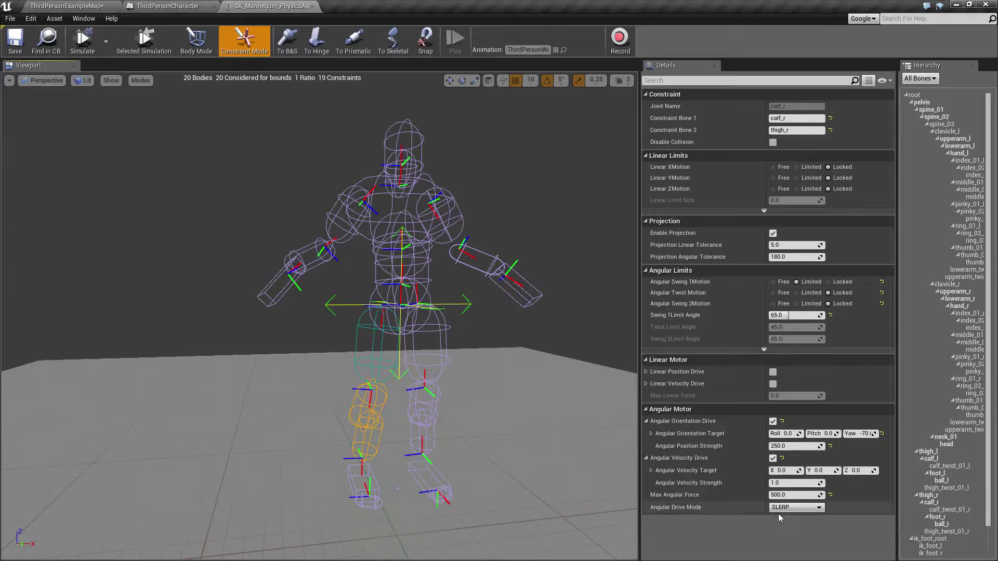
pyautogui.click(773, 282)
# Simulate the walk animation with the right knee's angular limits free, examine the leg motion, and stop the simulation
pyautogui.hotkey('alt', 's')
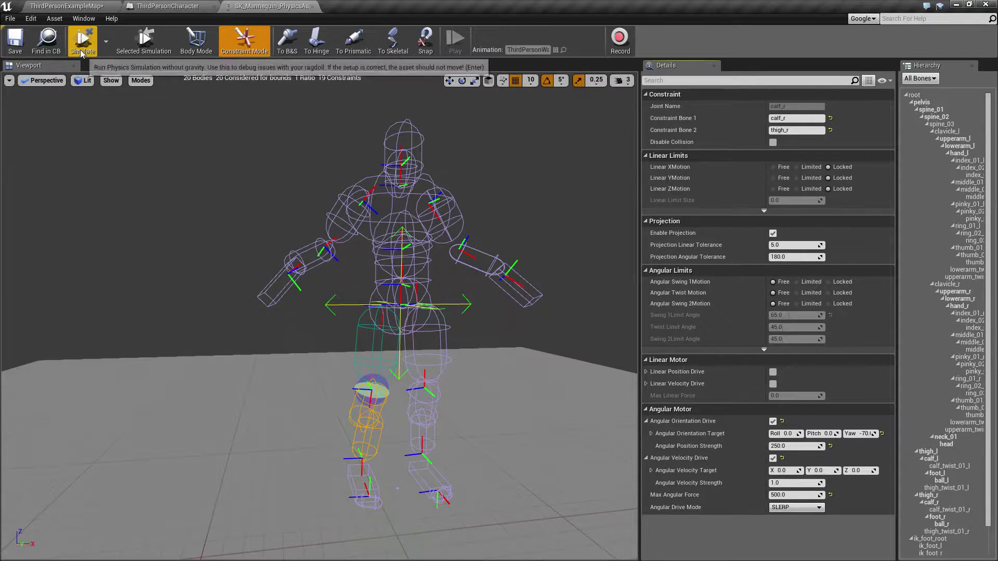
pyautogui.click(451, 47)
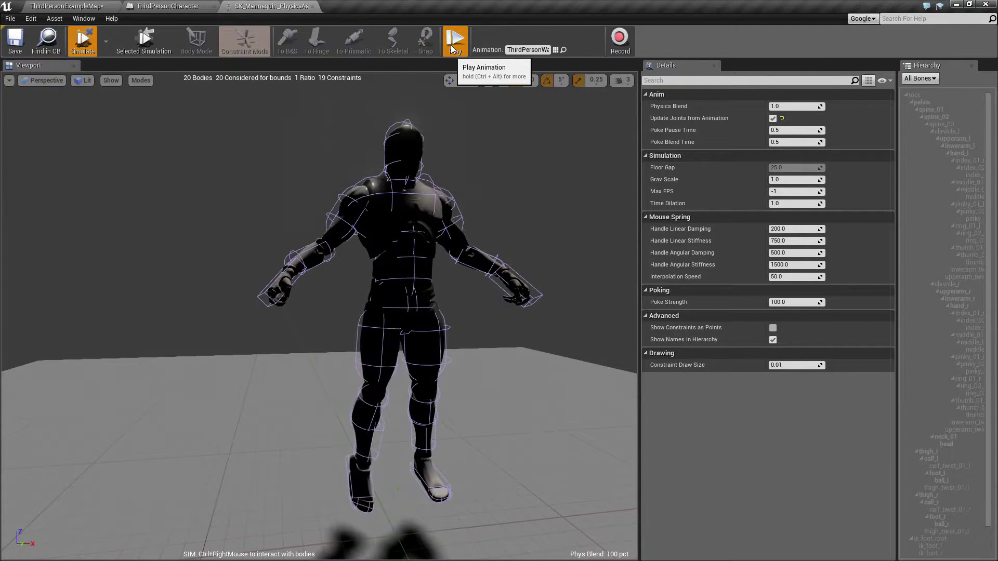
pyautogui.click(82, 41)
# Restore the right knee's angular limits with Swing 1 Limited and both Twist and Swing 2 Locked
pyautogui.click(796, 281)
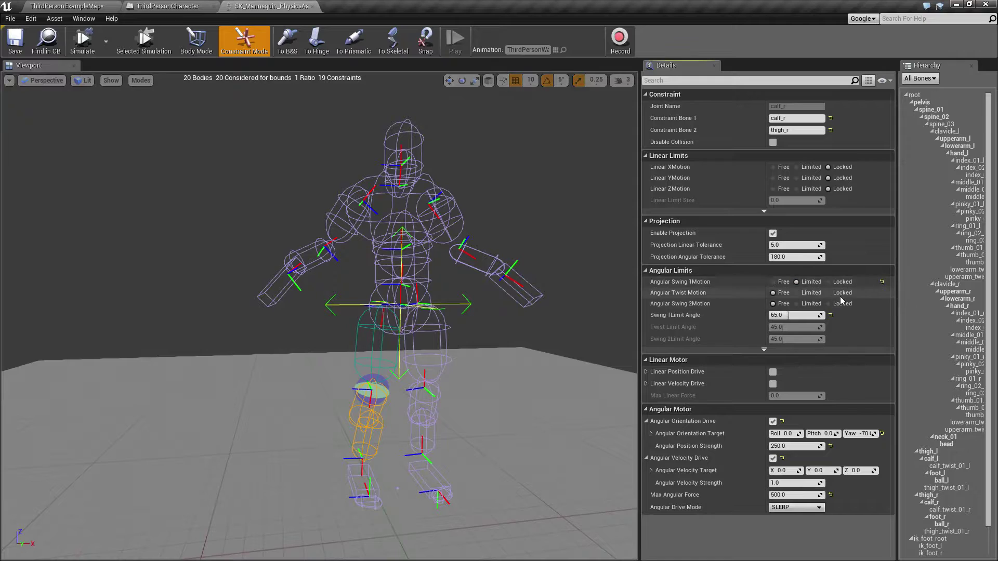
pyautogui.click(828, 293)
pyautogui.click(828, 303)
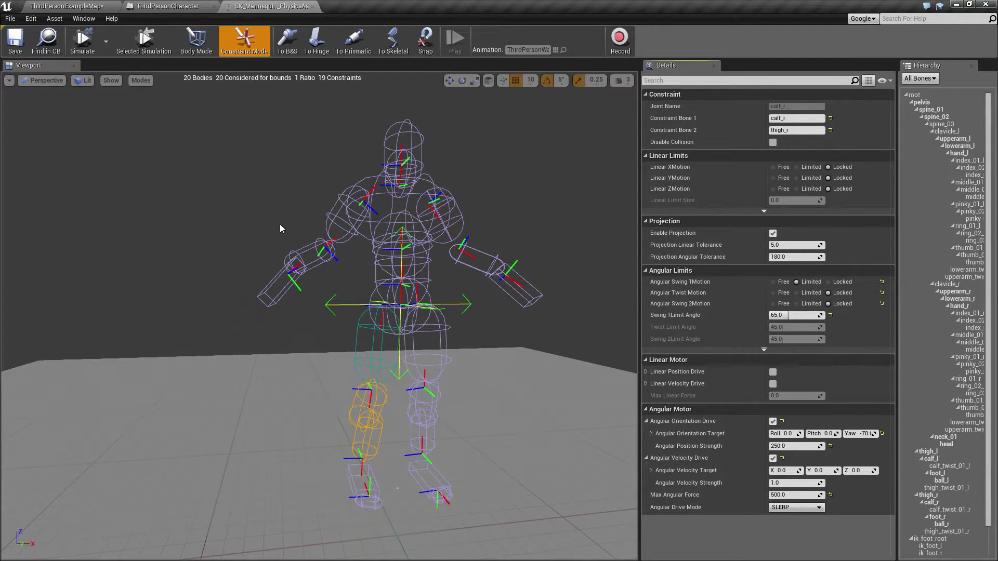
# Check the calf_l constraint for comparison and return the calf_r knee constraint's Angular Drive Mode to Twist and Swing
pyautogui.click(426, 392)
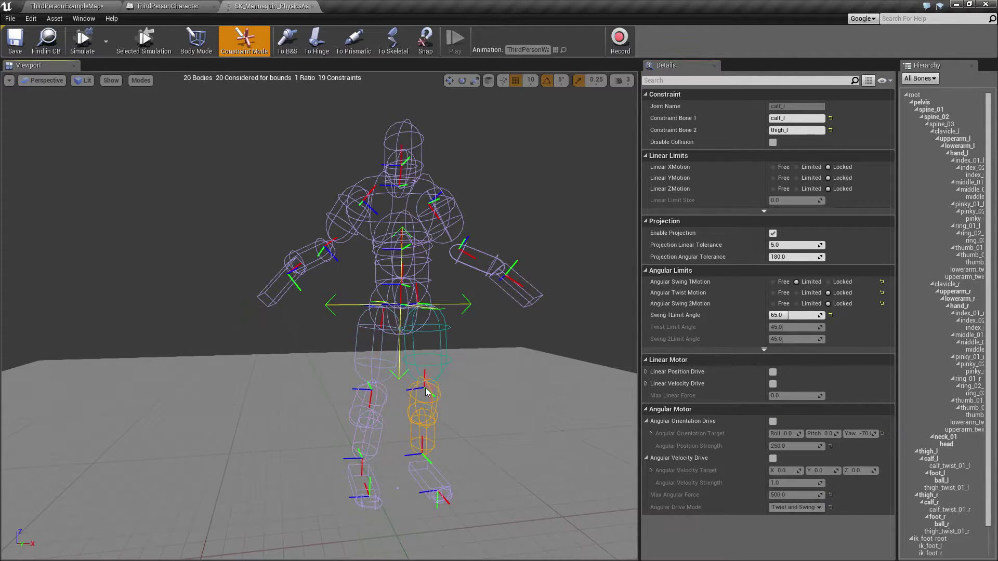
pyautogui.click(363, 392)
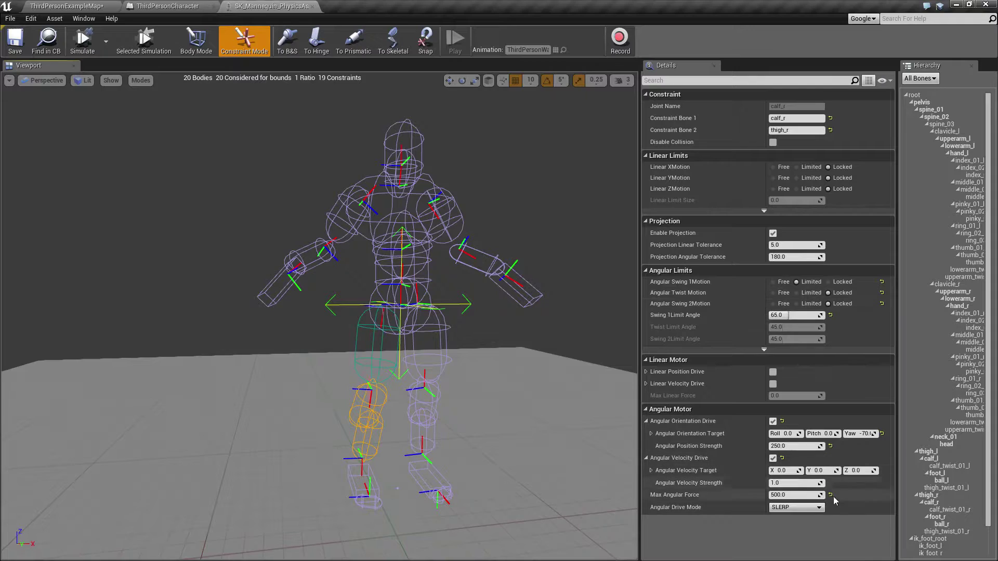
pyautogui.click(816, 509)
pyautogui.click(777, 527)
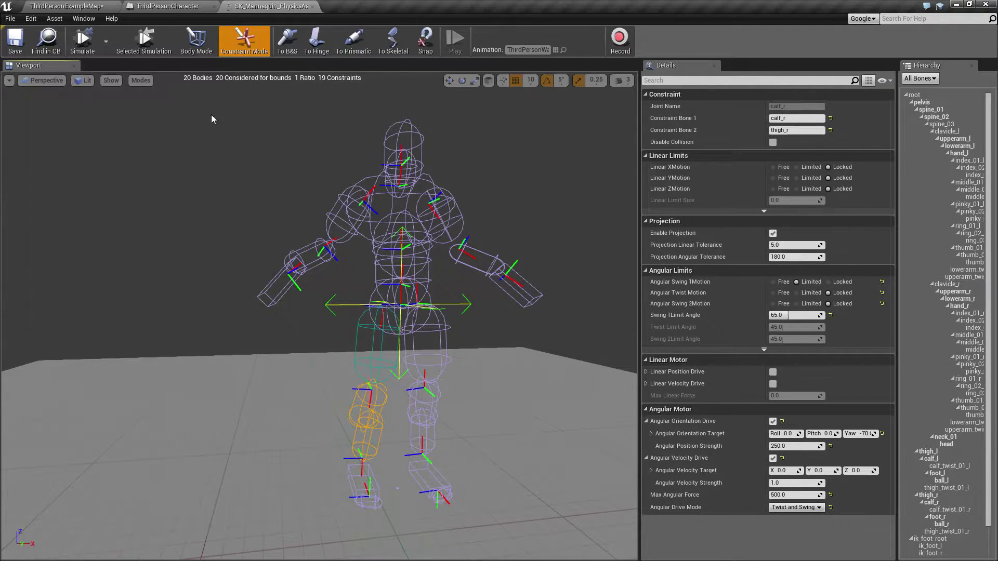
# Simulate the walk animation with the right knee in Twist and Swing mode, examine its motion, and stop the simulation
pyautogui.click(84, 42)
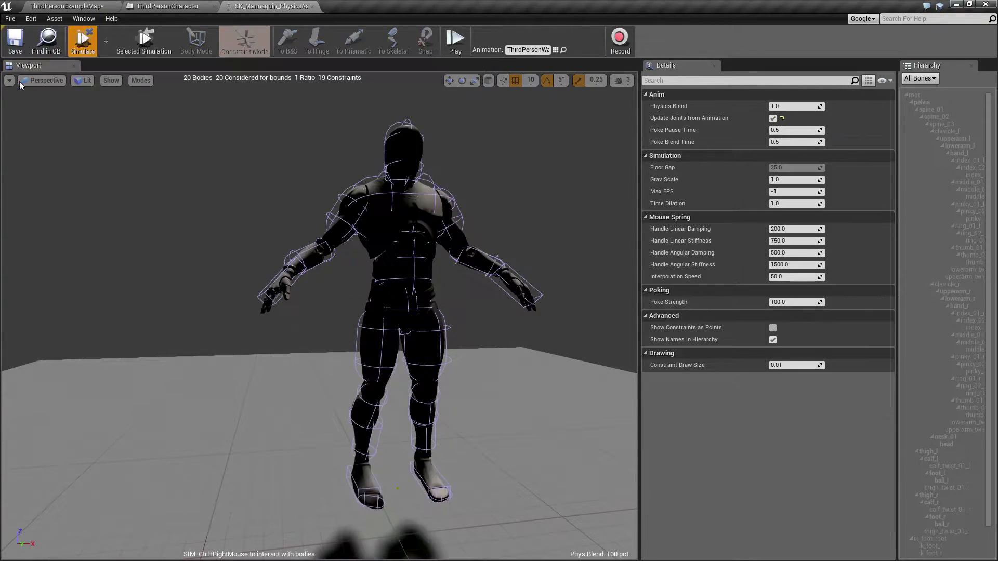
pyautogui.click(455, 41)
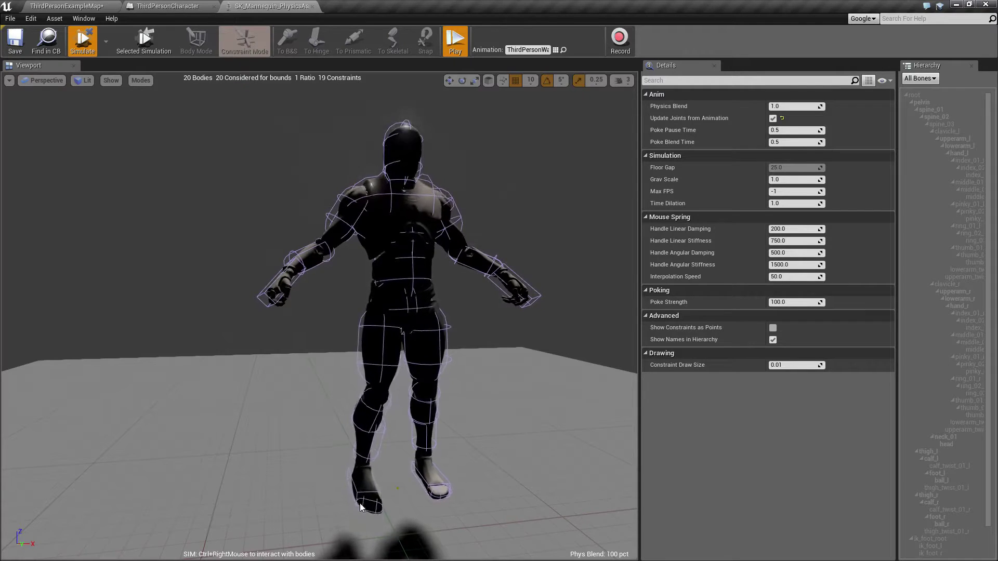
pyautogui.click(84, 51)
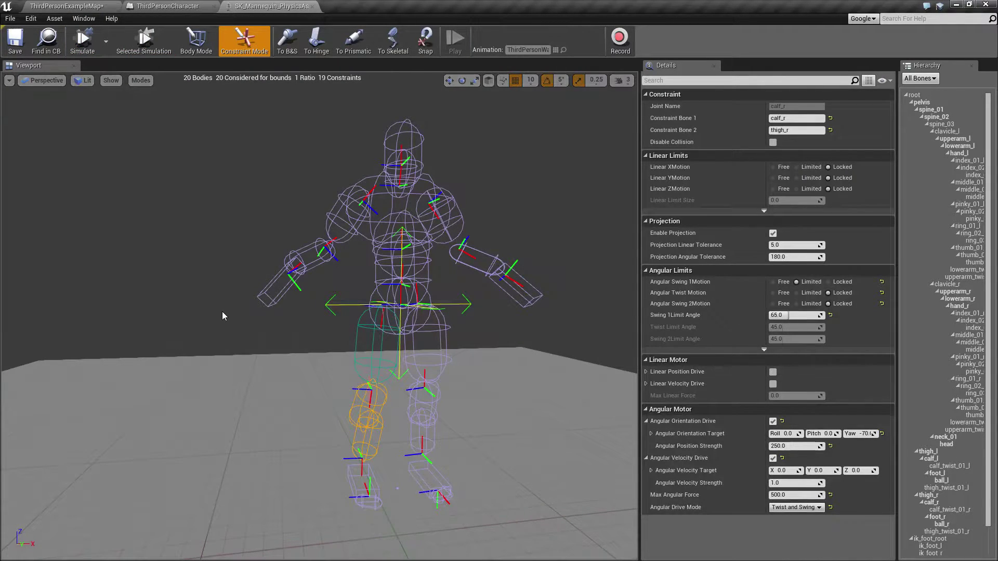
pyautogui.scroll(-3, 260, 324)
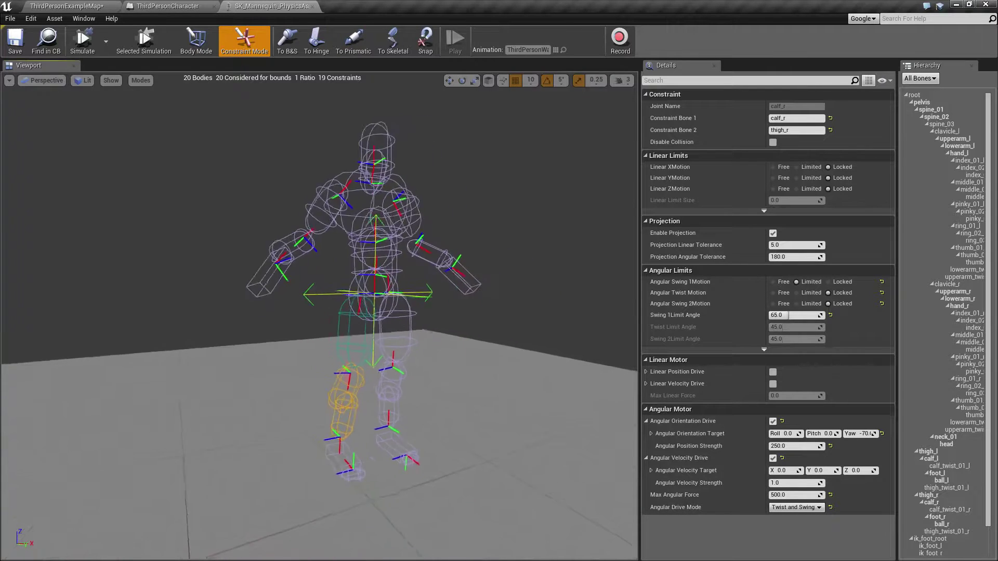
# Select all constraints and enable their Angular Orientation and Angular Velocity Drives, with position strength 1000 and velocity strength 50
pyautogui.scroll(2, 386, 317)
pyautogui.moveTo(461, 332); pyautogui.dragTo(461, 333, button='right')
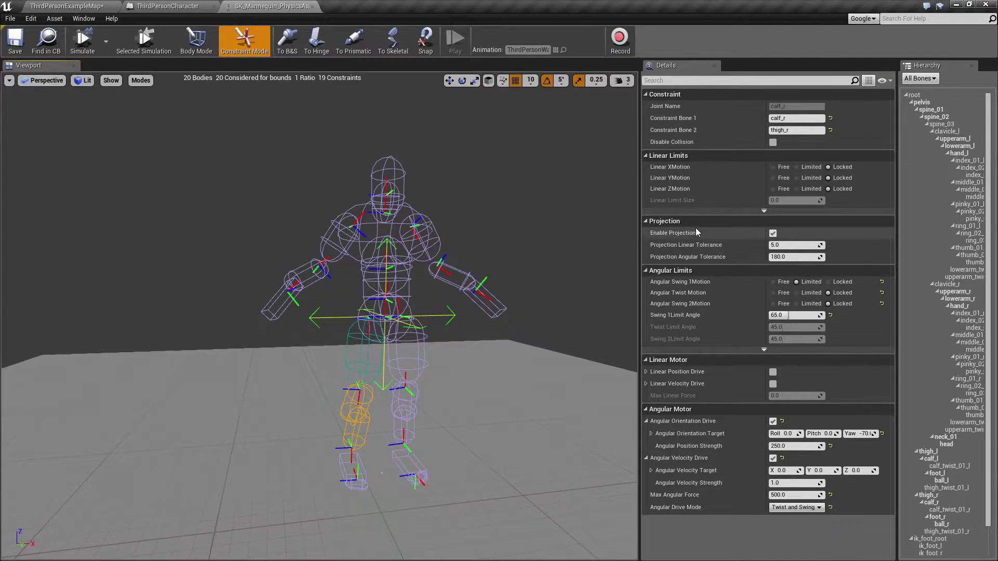
pyautogui.press('Escape')
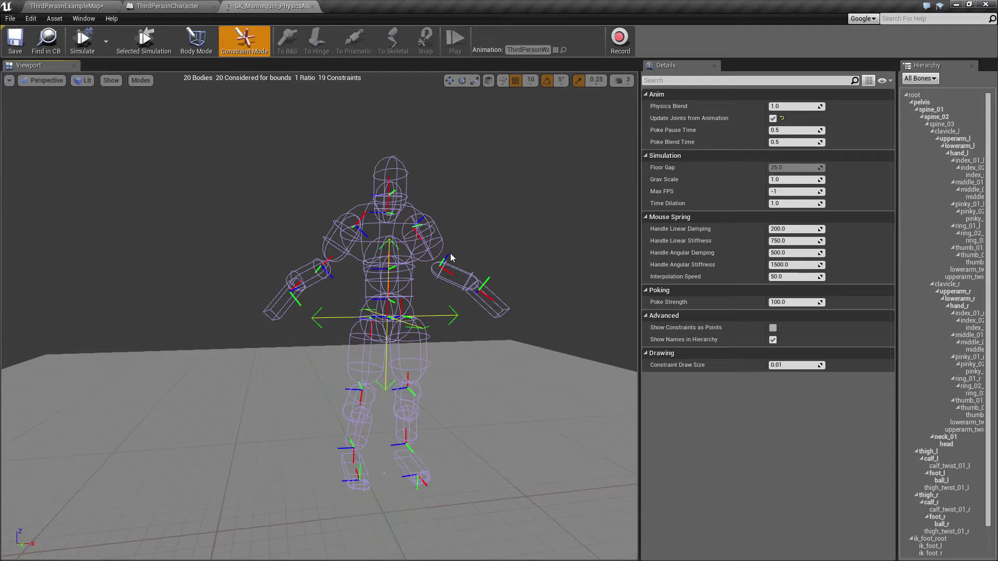
pyautogui.hotkey('ctrl', 'a')
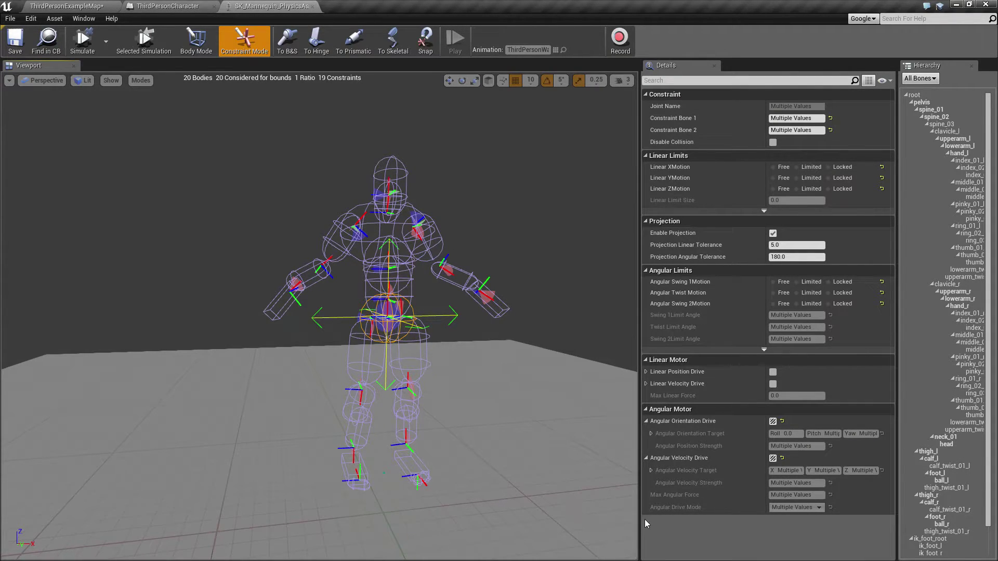
pyautogui.click(772, 422)
pyautogui.click(773, 459)
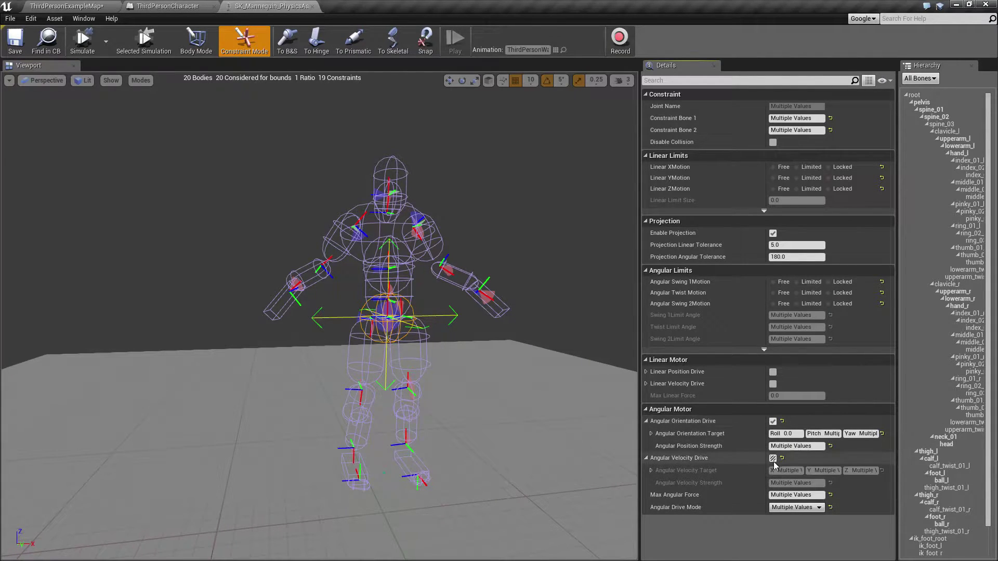
pyautogui.click(773, 460)
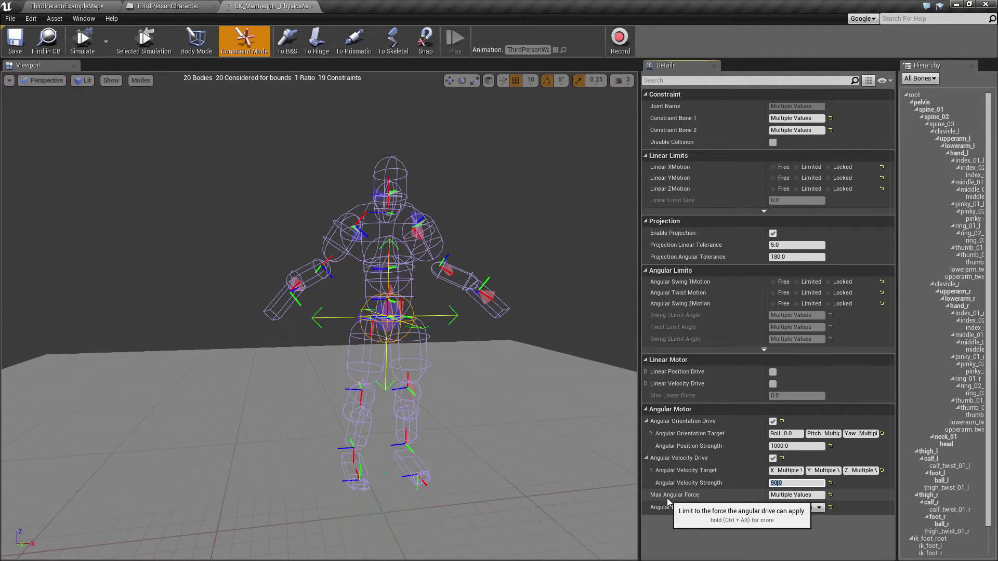
# Set Max Angular Force to 0 and Angular Drive Mode to Twist and Swing for all selected constraints
pyautogui.click(791, 494)
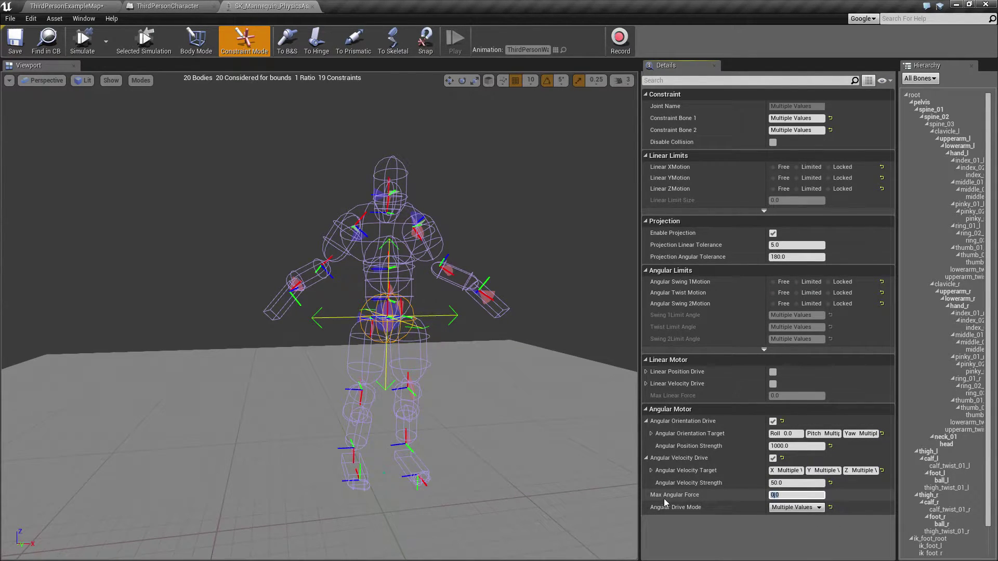
pyautogui.press('Return')
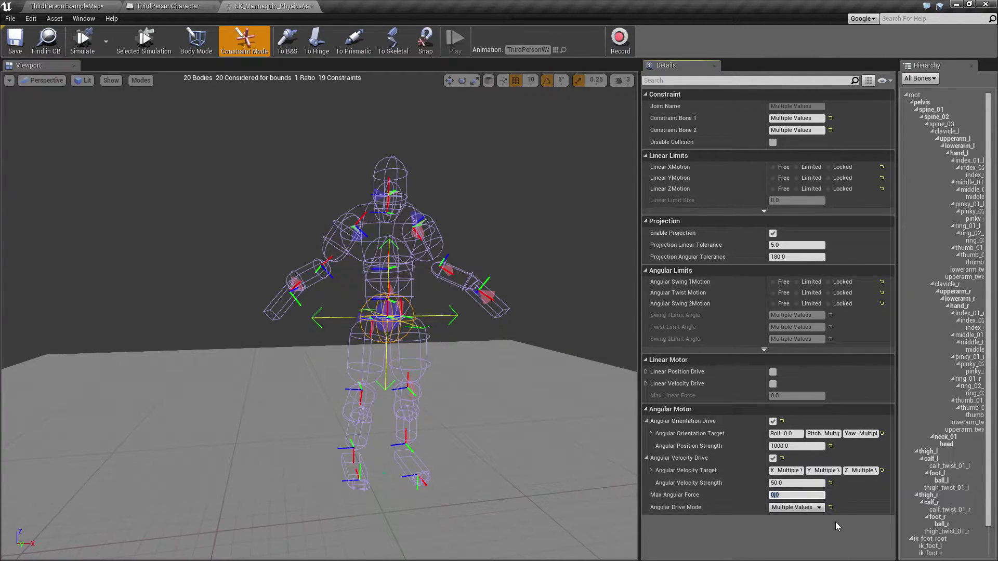
pyautogui.click(801, 508)
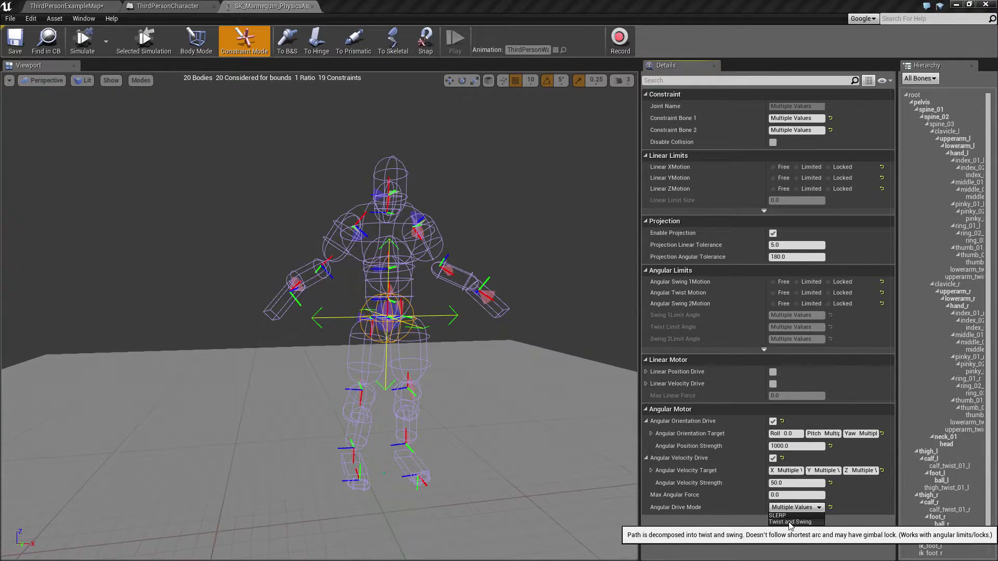
pyautogui.click(789, 523)
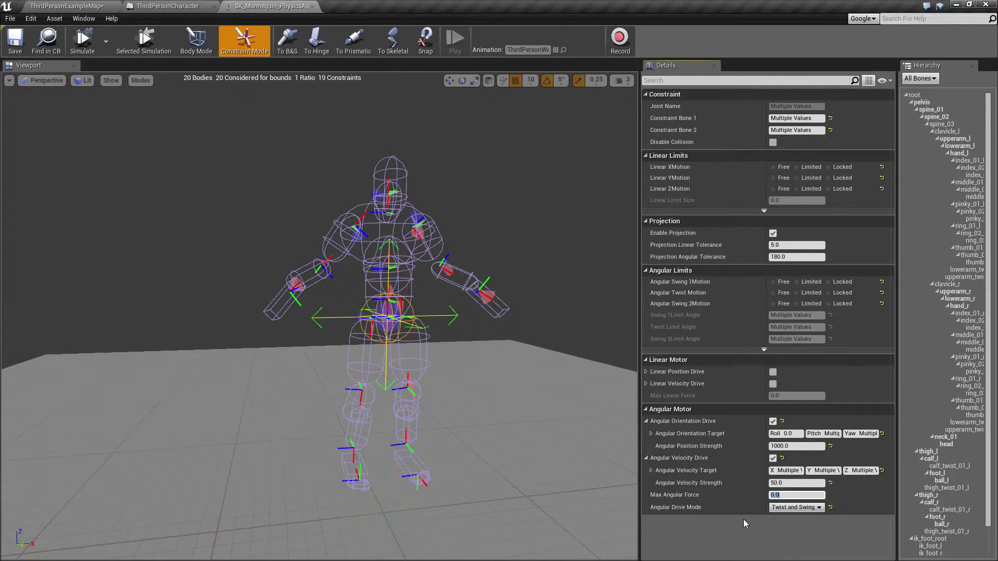
# Simulate with the walk animation playing, pull the ragdoll around by its body parts to test the motors, and stop the simulation
pyautogui.click(83, 48)
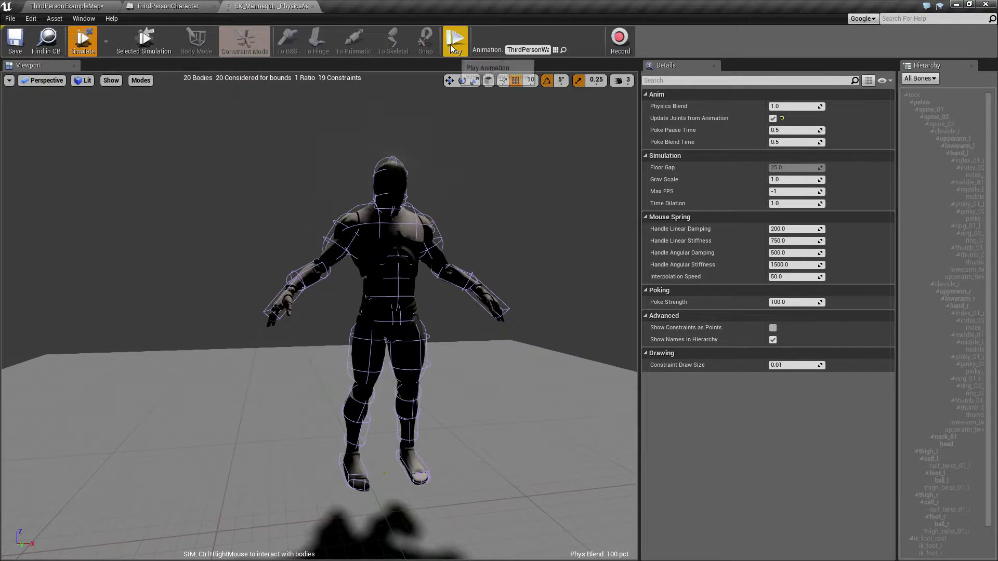
pyautogui.click(451, 48)
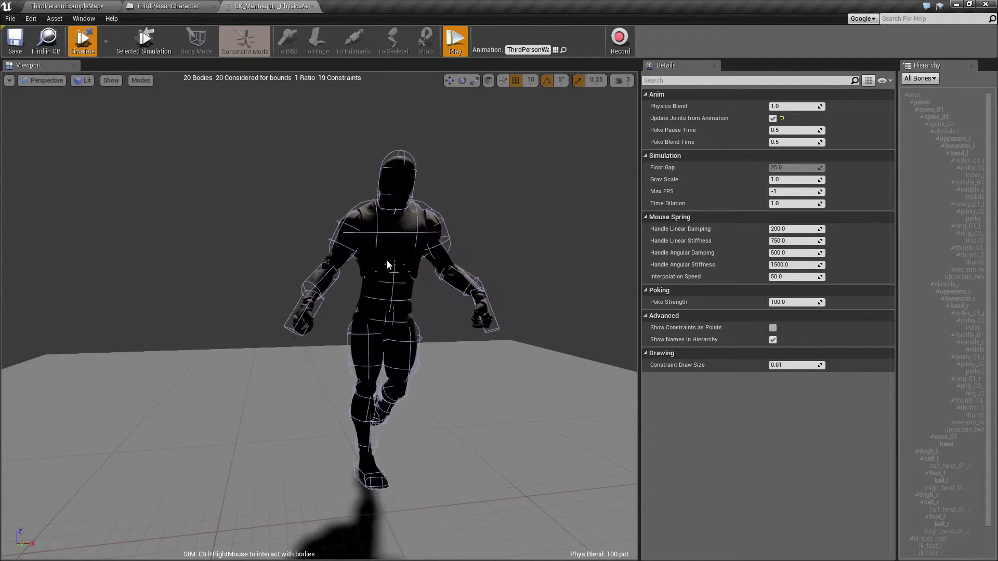
pyautogui.moveTo(374, 252)
pyautogui.keyDown('ctrl'); pyautogui.mouseDown(button='right')
pyautogui.moveTo(522, 255)
pyautogui.moveTo(267, 264)
pyautogui.moveTo(478, 251)
pyautogui.moveTo(359, 244)
pyautogui.mouseUp(button='right'); pyautogui.keyUp('ctrl')
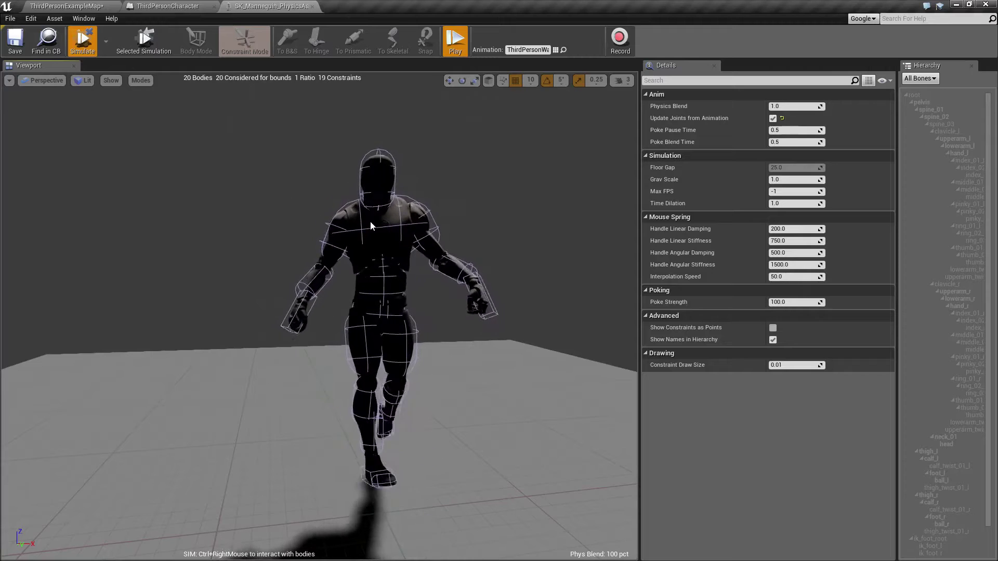
pyautogui.keyDown('ctrl'); pyautogui.moveTo(369, 384); pyautogui.dragTo(324, 210, button='right'); pyautogui.keyUp('ctrl')
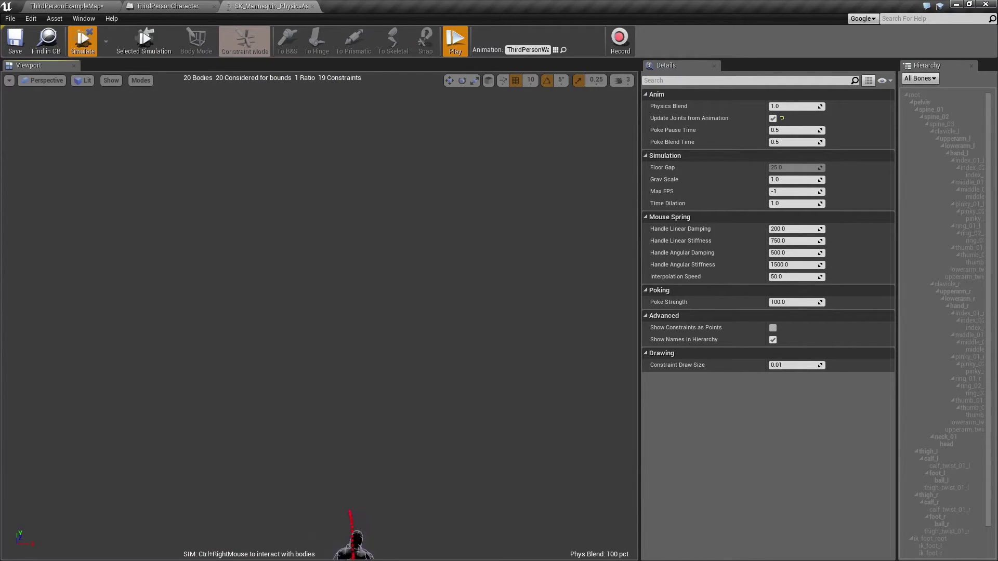
pyautogui.moveTo(246, 214); pyautogui.dragTo(246, 338, button='right')
pyautogui.keyDown('ctrl'); pyautogui.moveTo(305, 216); pyautogui.dragTo(416, 442, button='right'); pyautogui.keyUp('ctrl')
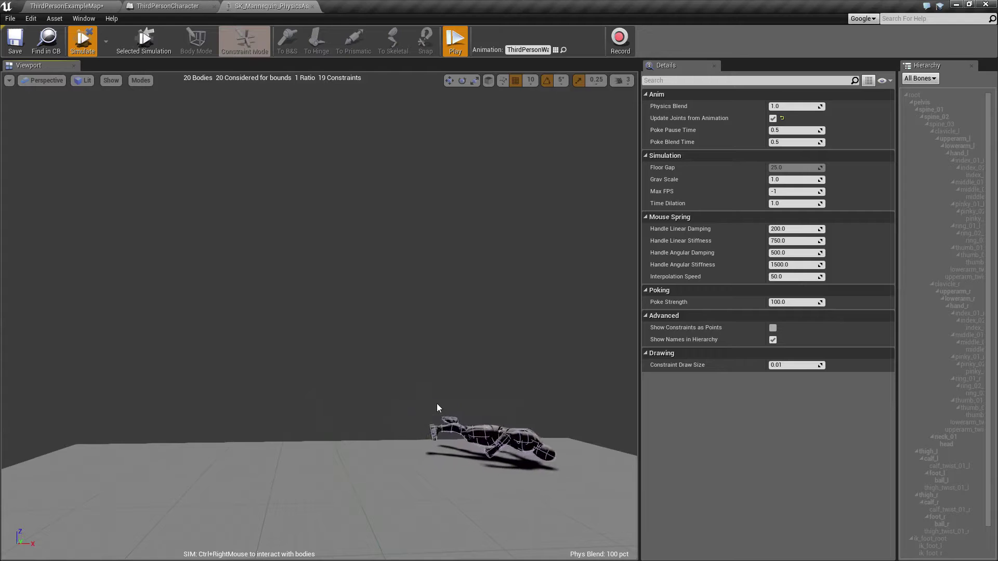
pyautogui.moveTo(516, 430); pyautogui.dragTo(608, 478, button='right')
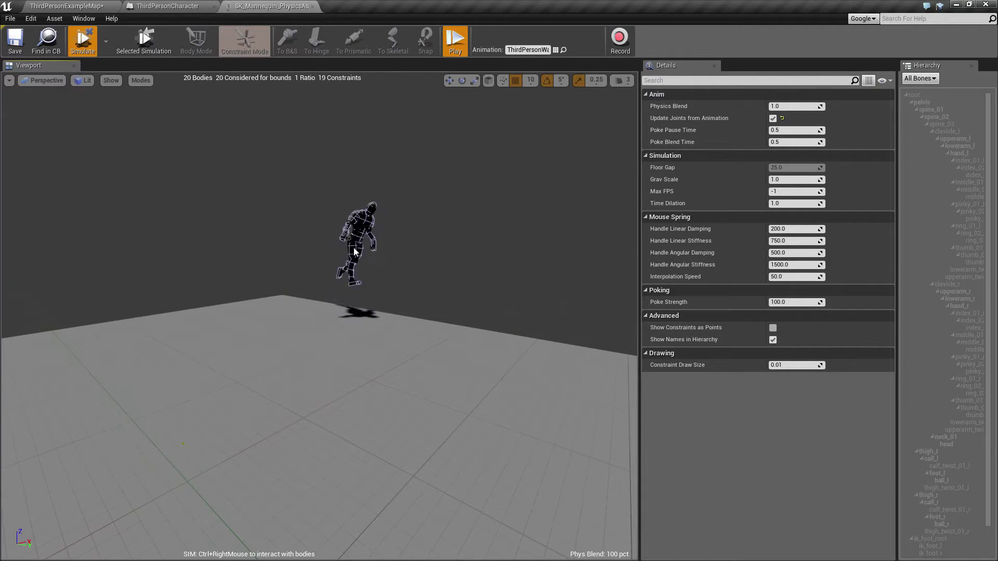
pyautogui.keyDown('ctrl'); pyautogui.moveTo(375, 237); pyautogui.dragTo(402, 221, button='right'); pyautogui.keyUp('ctrl')
pyautogui.keyDown('ctrl'); pyautogui.moveTo(453, 173); pyautogui.dragTo(312, 334, button='right'); pyautogui.keyUp('ctrl')
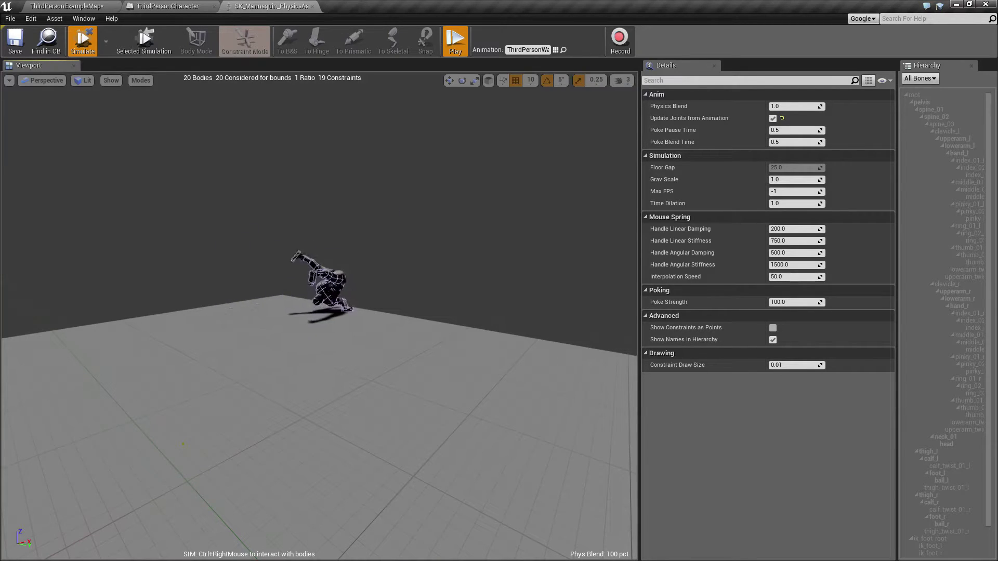
pyautogui.keyDown('ctrl'); pyautogui.moveTo(276, 281); pyautogui.dragTo(244, 291, button='right'); pyautogui.keyUp('ctrl')
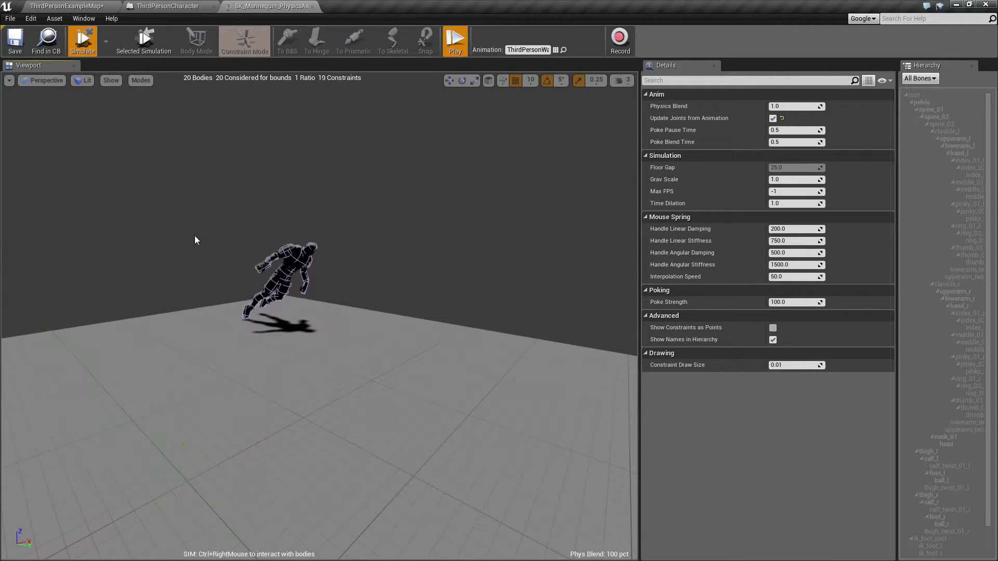
pyautogui.click(83, 41)
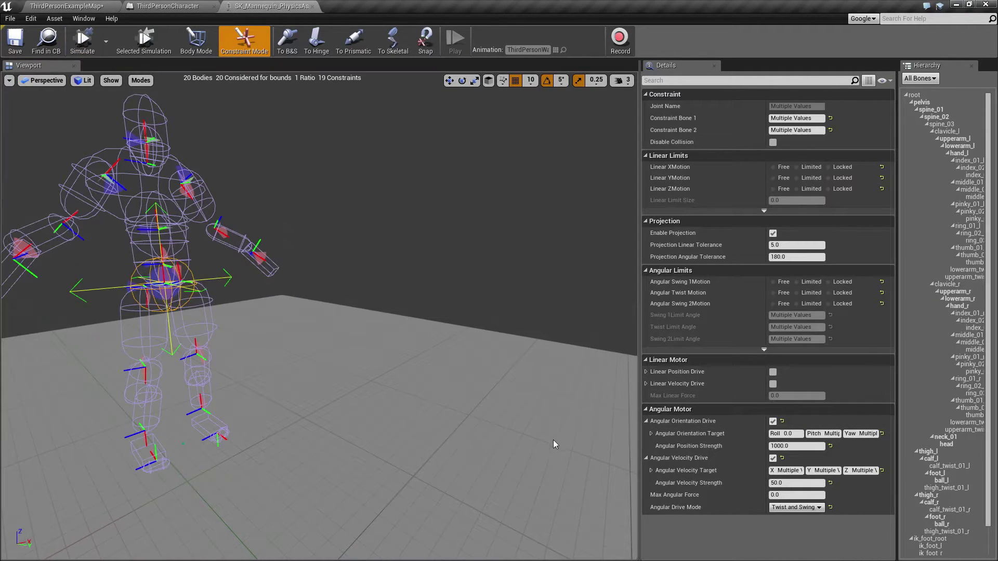
# Run the normal physics simulation without playing the animation, restarting it several times to examine how the mannequin collapses
pyautogui.click(106, 42)
pyautogui.click(146, 87)
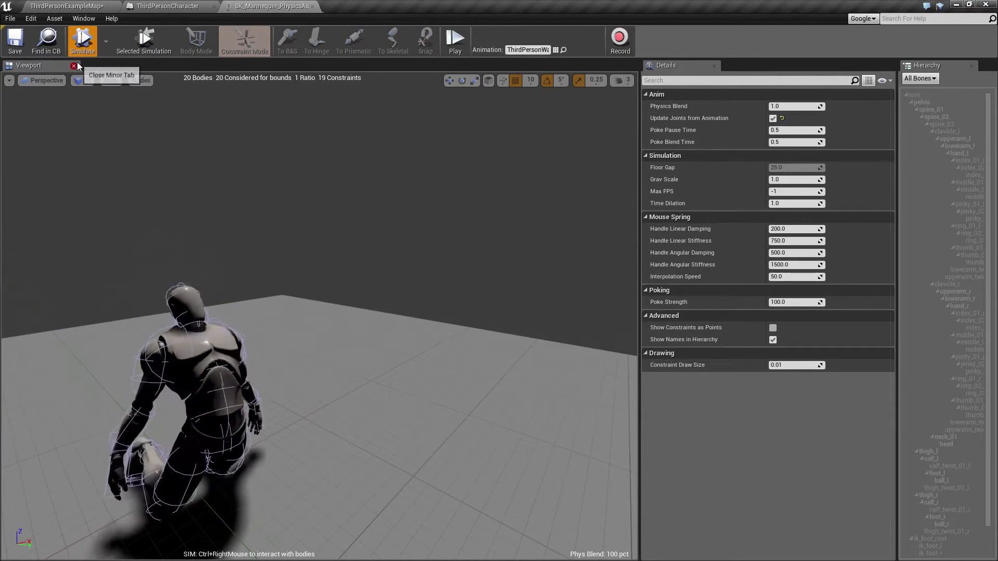
pyautogui.moveTo(262, 383); pyautogui.dragTo(243, 402, button='right')
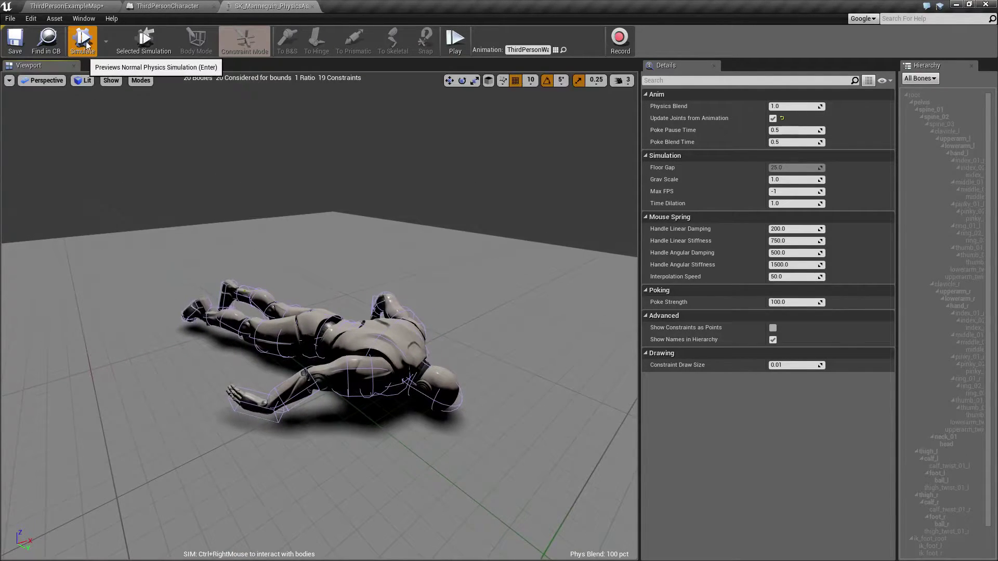
pyautogui.click(84, 43)
pyautogui.click(84, 43)
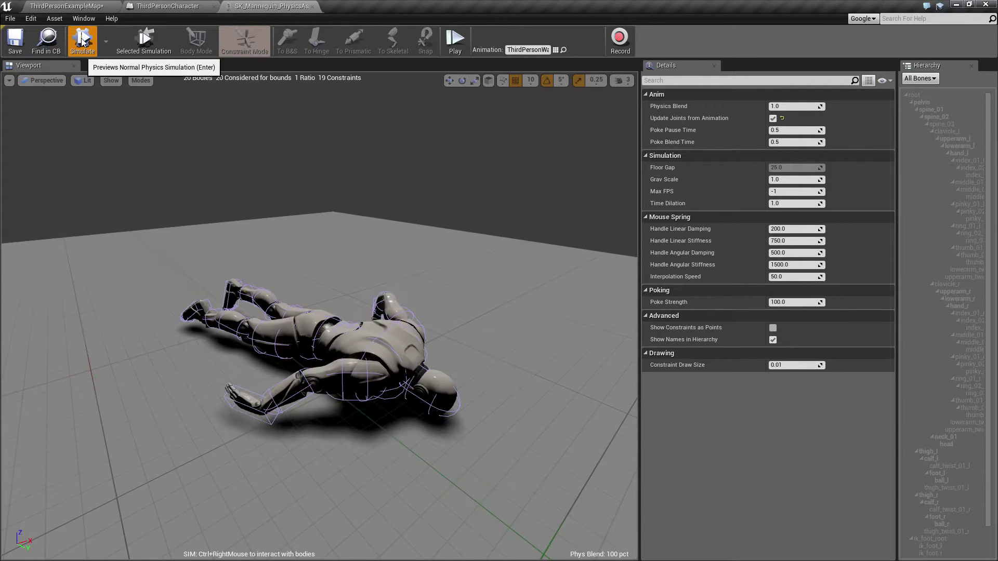
pyautogui.click(81, 42)
pyautogui.click(79, 44)
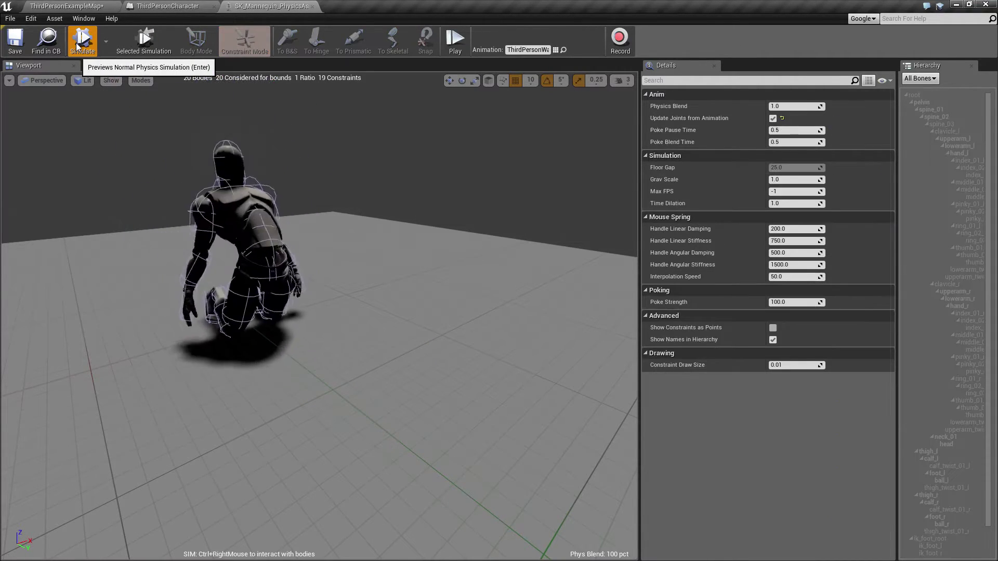
# Examine the fallen mannequin's legs and feet up close, rerun the simulation once, and stop it
pyautogui.keyDown('alt'); pyautogui.moveTo(152, 216); pyautogui.dragTo(250, 193); pyautogui.keyUp('alt')
pyautogui.moveTo(135, 229); pyautogui.dragTo(94, 221, button='right')
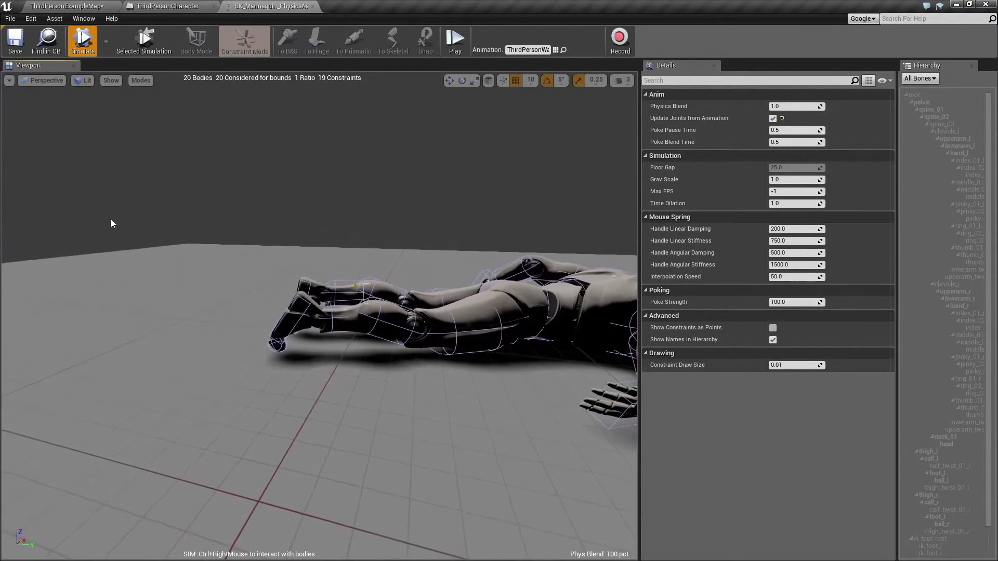
pyautogui.click(95, 41)
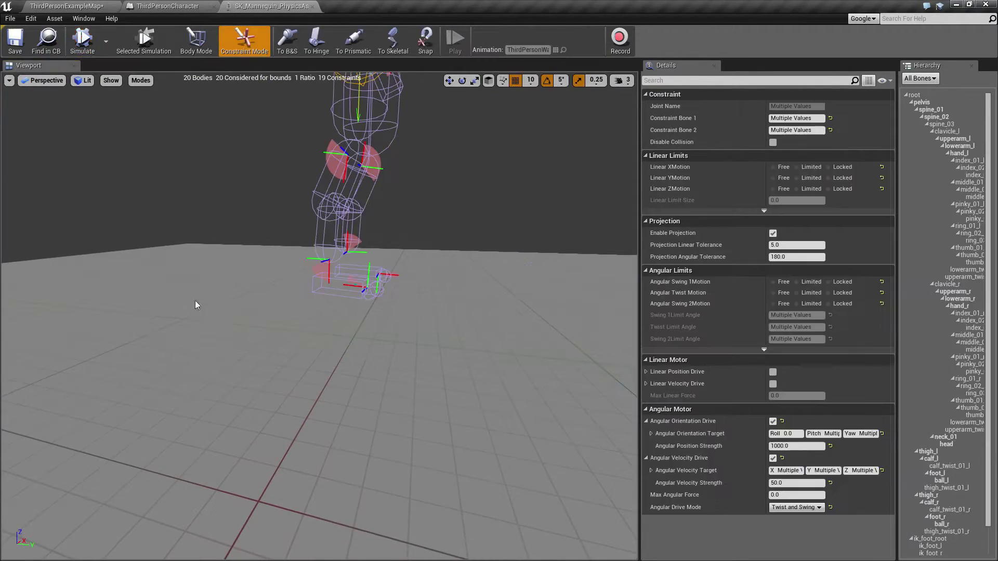
pyautogui.click(83, 41)
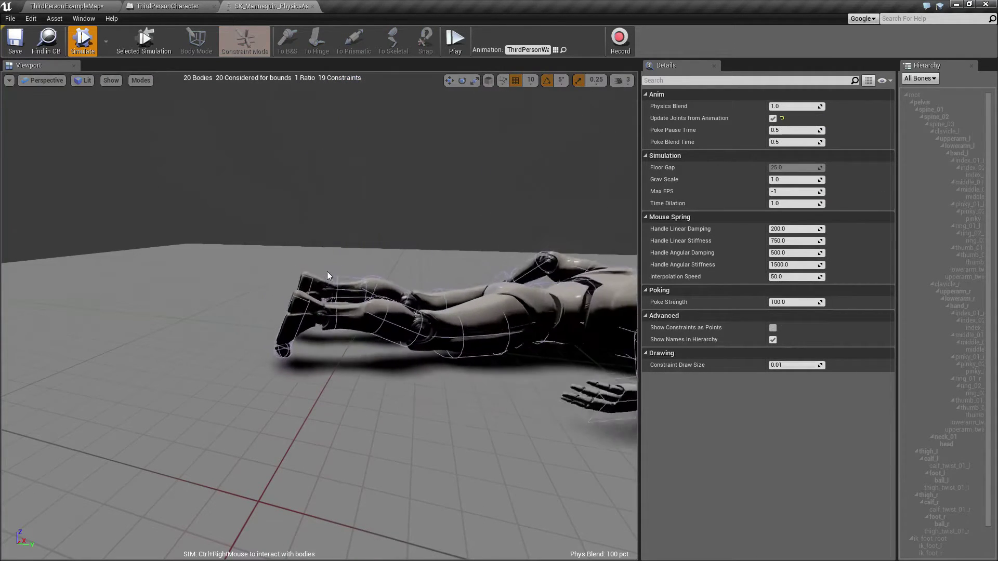
pyautogui.click(83, 43)
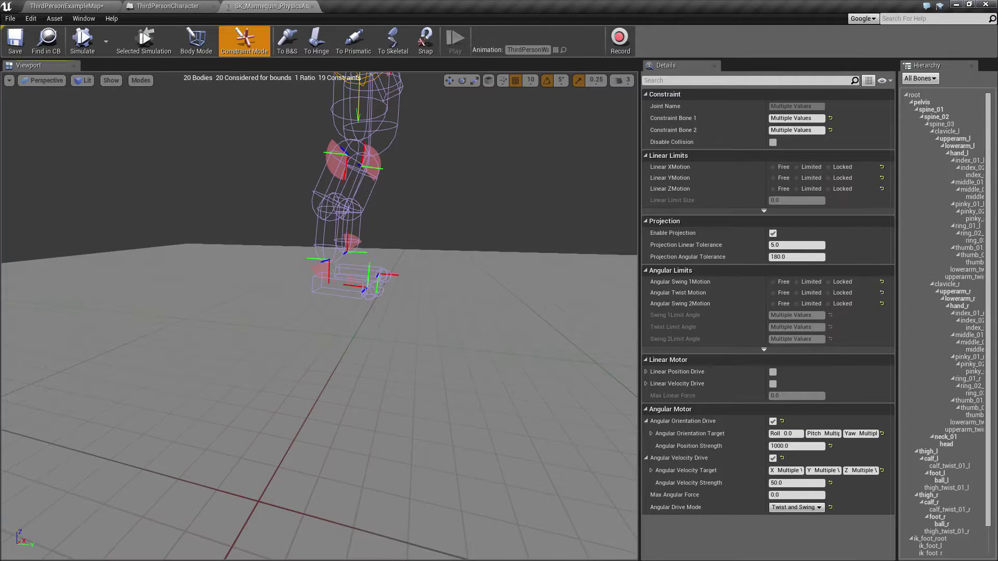
# Set both ankle constraints' Angular Position Strength to 50000 and test the change with a brief simulation
pyautogui.click(330, 261)
pyautogui.keyDown('ctrl'); pyautogui.click(347, 252); pyautogui.keyUp('ctrl')
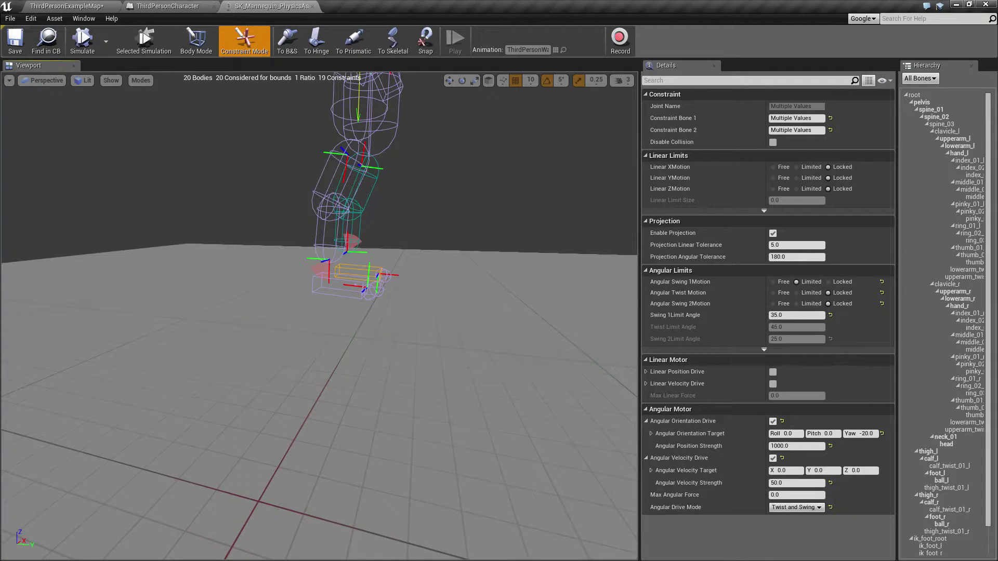
pyautogui.click(772, 459)
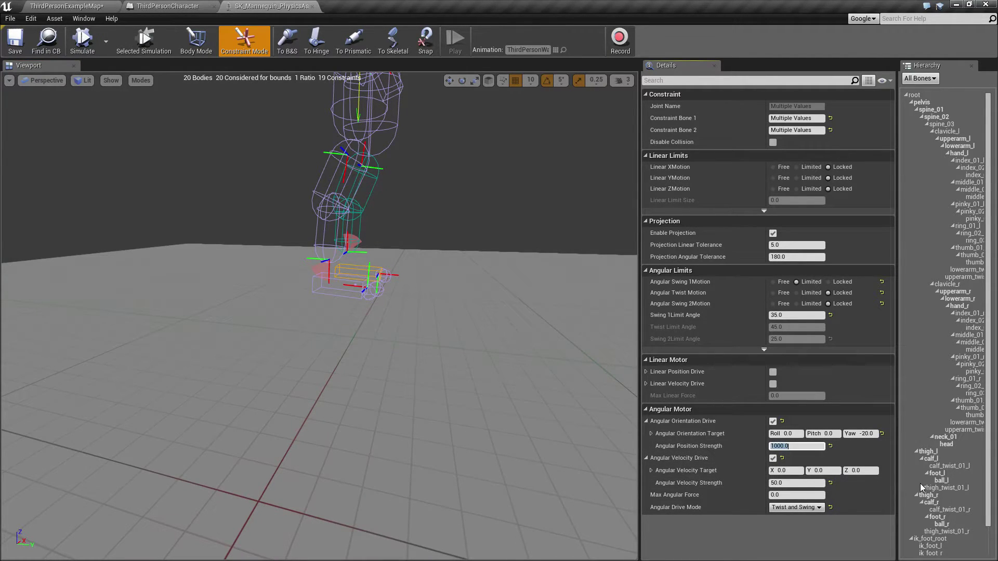
pyautogui.write('50000')
pyautogui.press('Return')
pyautogui.click(85, 42)
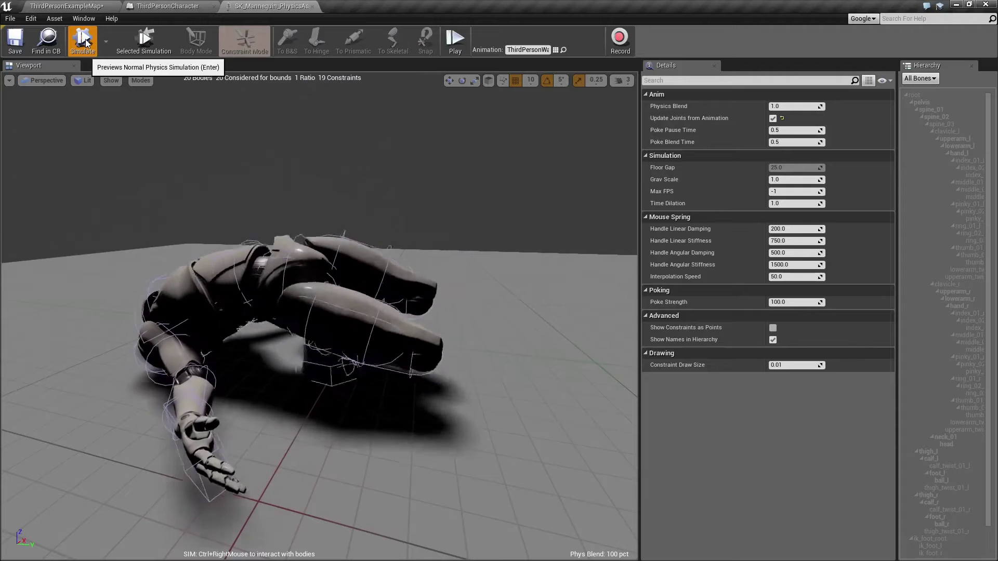
pyautogui.click(85, 45)
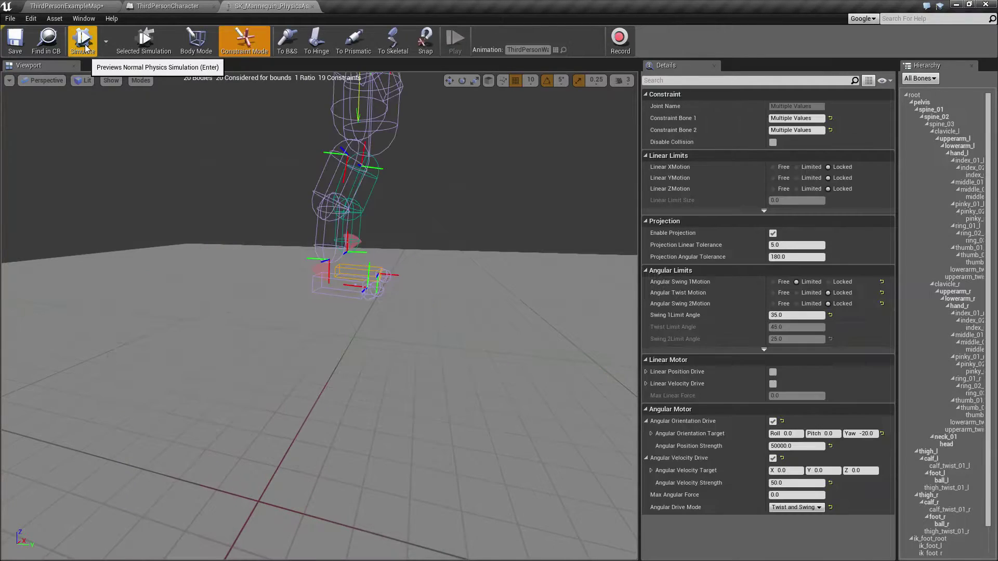
# Disable the Angular Orientation and Angular Velocity Drives on both ankle constraints and simulate briefly for comparison
pyautogui.click(790, 447)
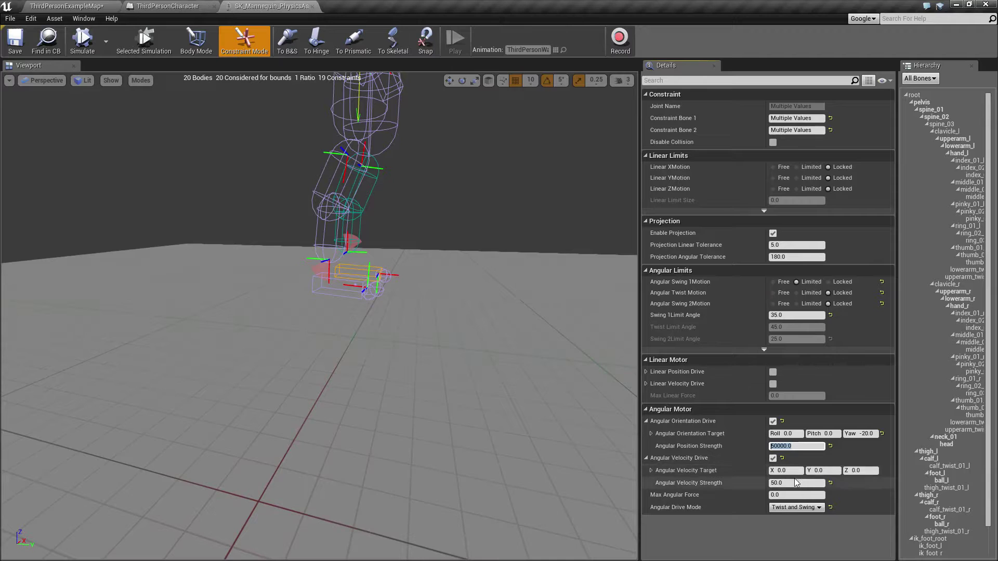
pyautogui.click(772, 423)
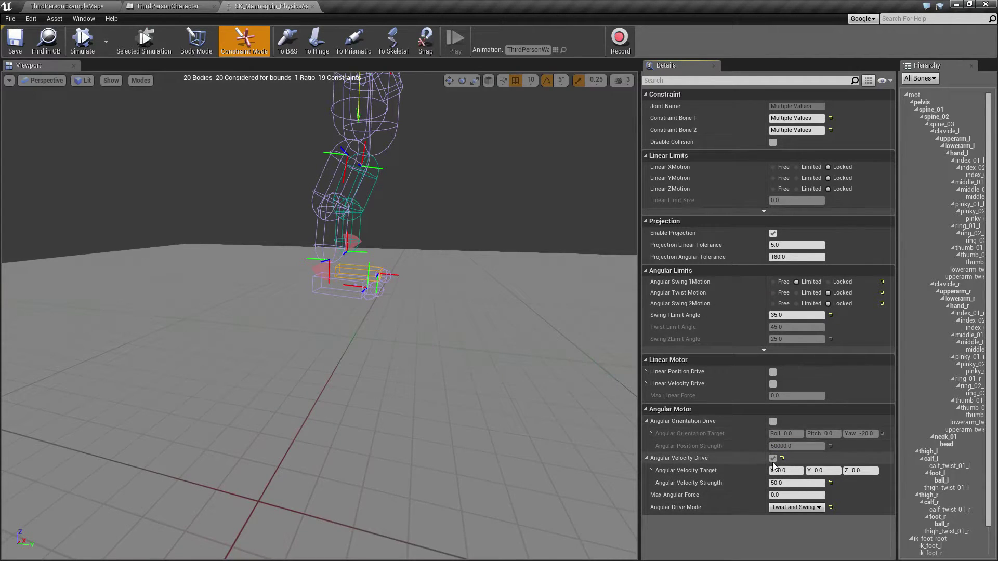
pyautogui.click(773, 460)
pyautogui.click(90, 40)
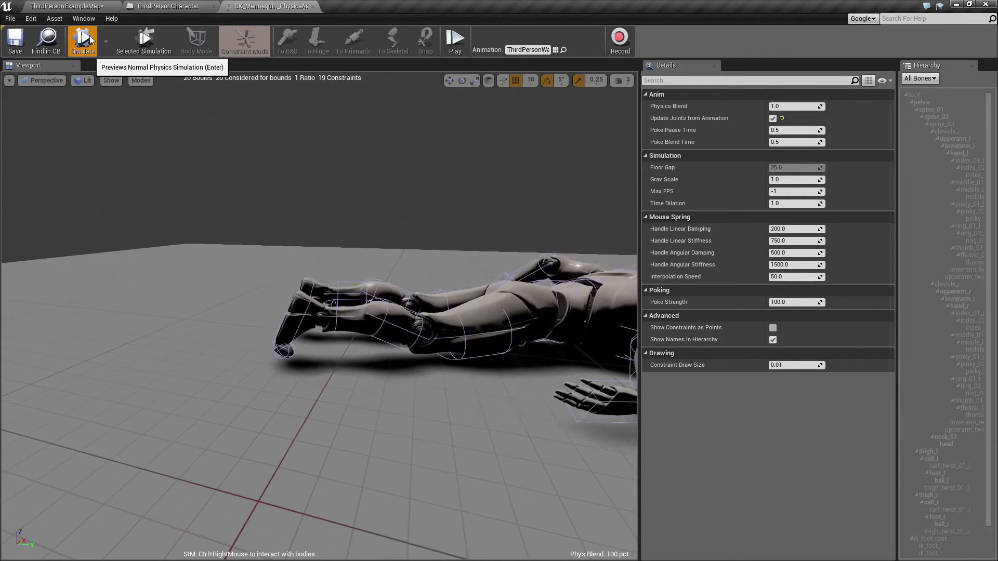
pyautogui.click(90, 40)
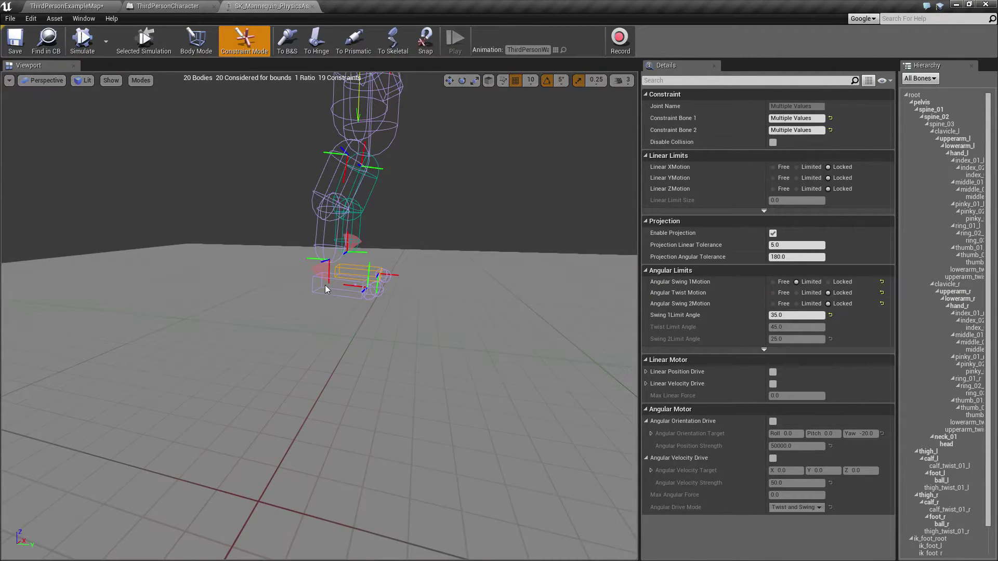
# Re-enable the Angular Orientation and Angular Velocity Drives on both ankle constraints
pyautogui.click(772, 421)
pyautogui.click(772, 459)
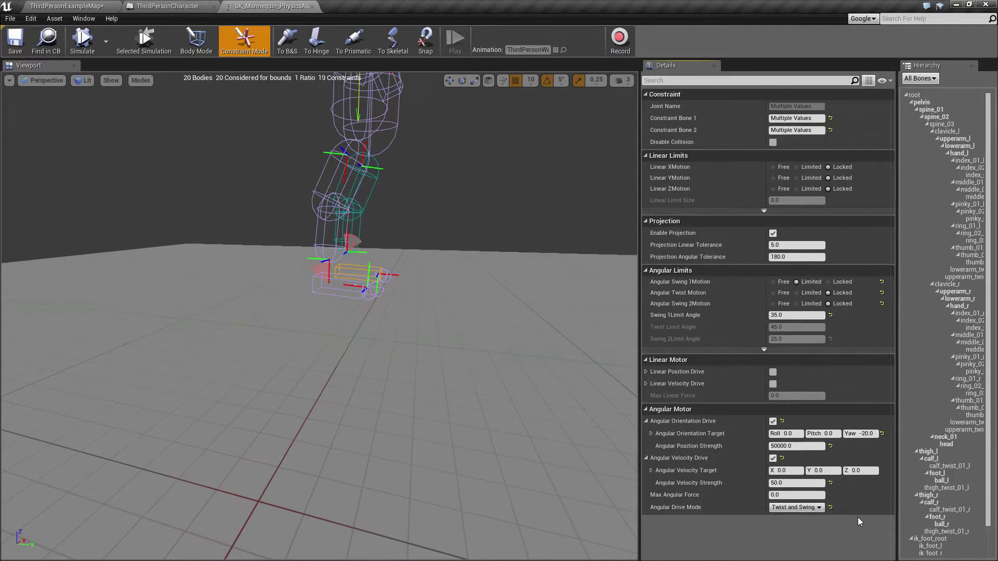
# Switch the simulation mode to No Gravity Simulation and start simulating the mannequin
pyautogui.click(786, 483)
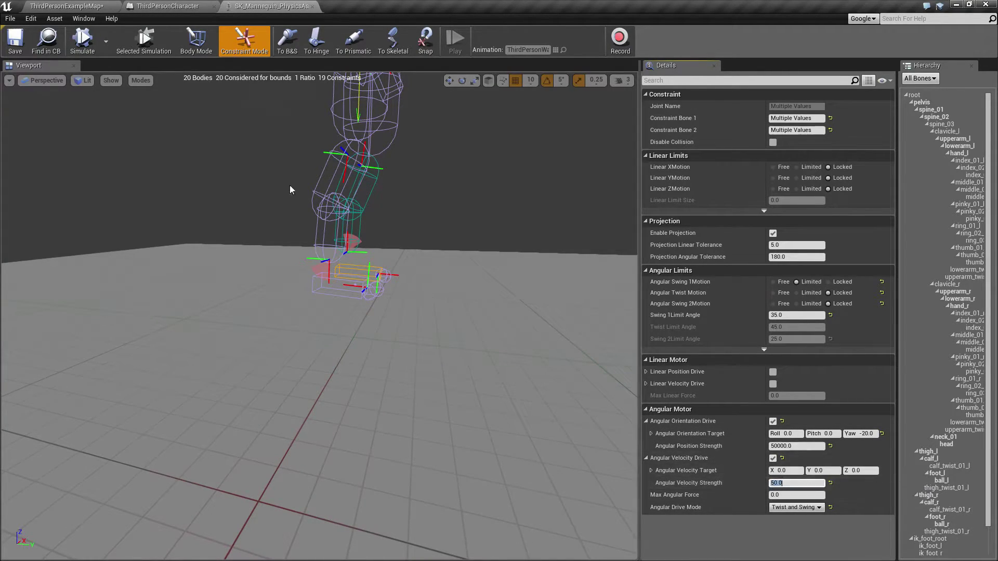
pyautogui.click(106, 48)
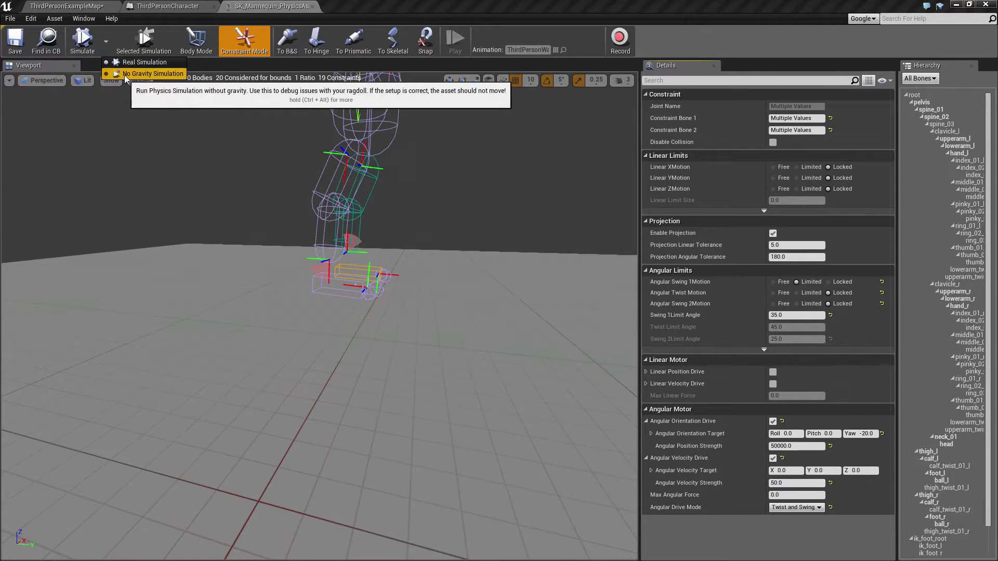
pyautogui.click(123, 75)
pyautogui.click(82, 42)
pyautogui.click(84, 48)
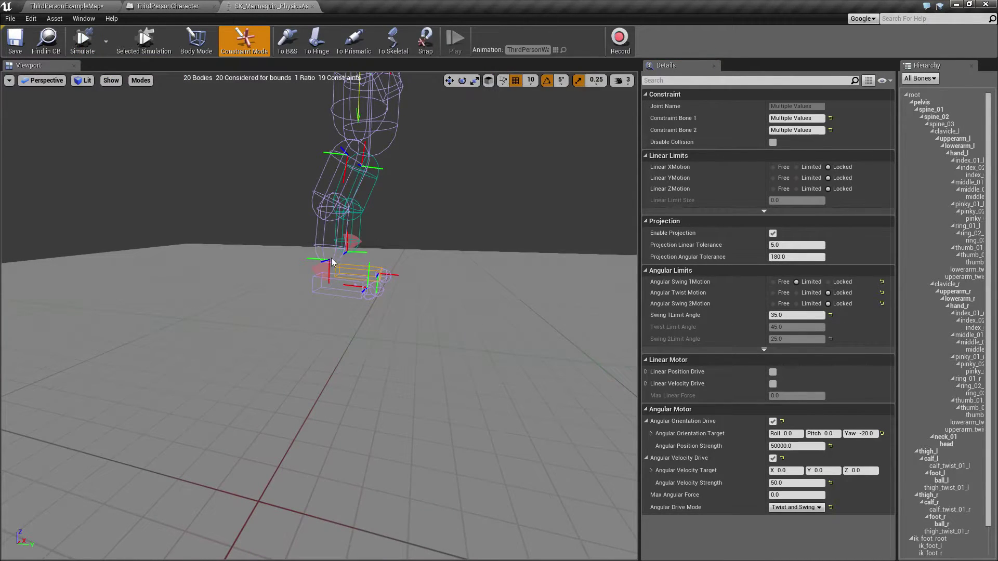
pyautogui.click(83, 42)
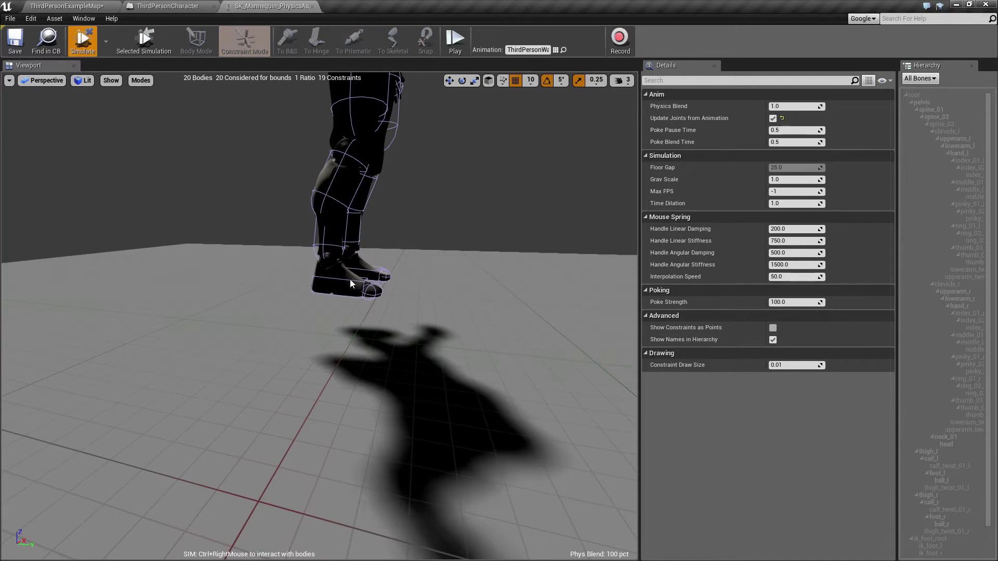
# Pull the simulated mannequin's legs and feet around to test how the ankles respond without gravity, and stop the simulation
pyautogui.keyDown('ctrl'); pyautogui.moveTo(347, 288); pyautogui.dragTo(43, 196, button='right'); pyautogui.keyUp('ctrl')
pyautogui.moveTo(34, 266)
pyautogui.mouseDown(button='right')
pyautogui.moveTo(71, 257)
pyautogui.moveTo(10, 249)
pyautogui.moveTo(18, 254)
pyautogui.mouseUp(button='right')
pyautogui.press('s')
pyautogui.keyDown('ctrl'); pyautogui.moveTo(237, 293); pyautogui.dragTo(312, 333, button='right'); pyautogui.keyUp('ctrl')
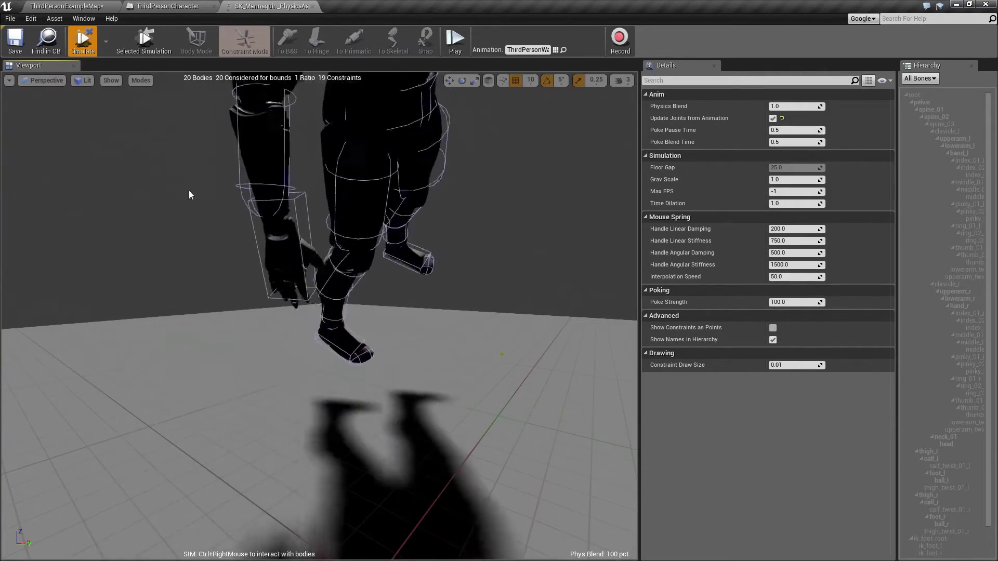
pyautogui.click(81, 40)
# Lock both ankle constraints' Angular Swing 1 Motion and simulate briefly without gravity
pyautogui.moveTo(481, 397); pyautogui.dragTo(525, 447, button='right')
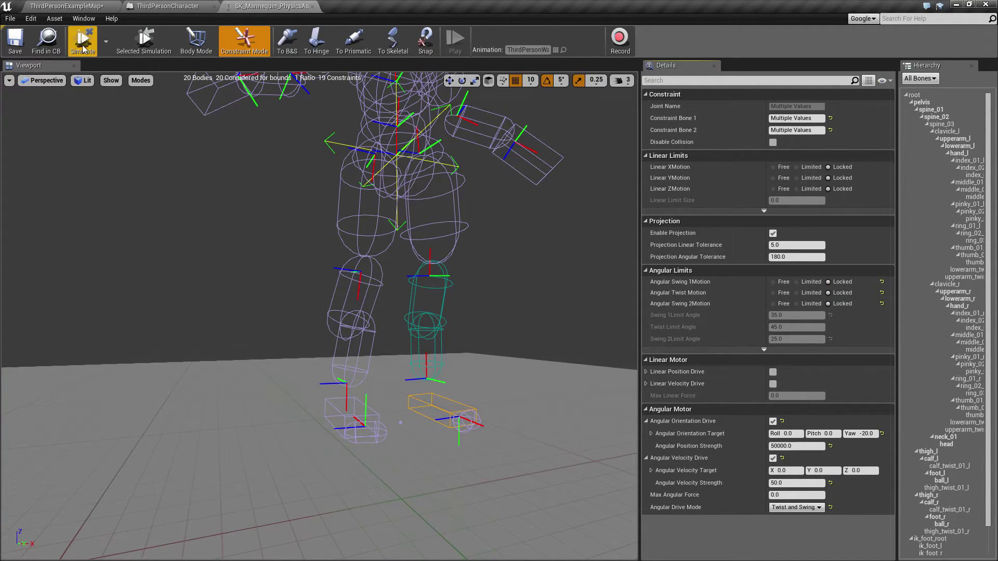
pyautogui.click(82, 47)
pyautogui.click(82, 46)
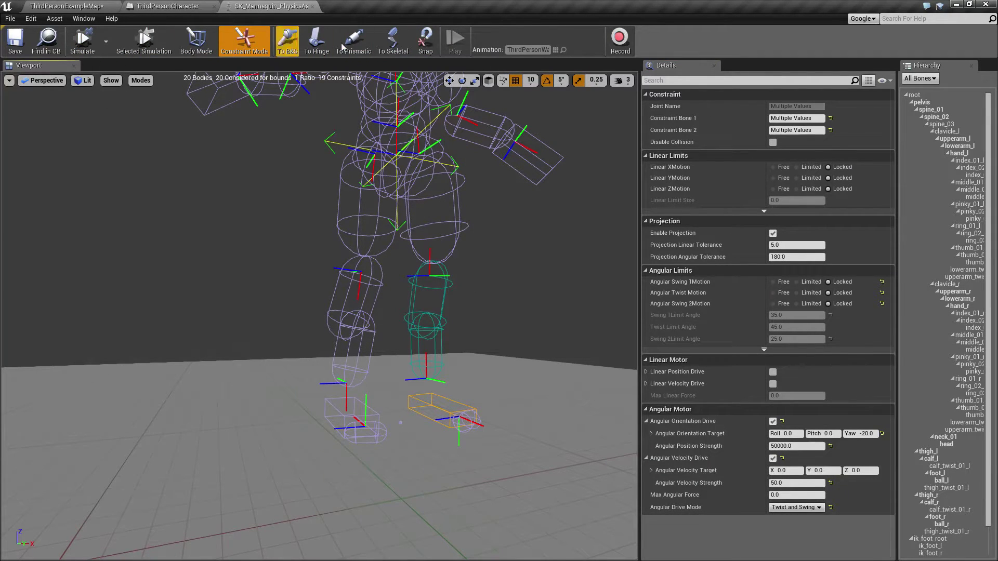
# Switch back to Real Simulation, run it twice to watch the mannequin fall, and stop it
pyautogui.click(107, 49)
pyautogui.click(121, 63)
pyautogui.click(82, 47)
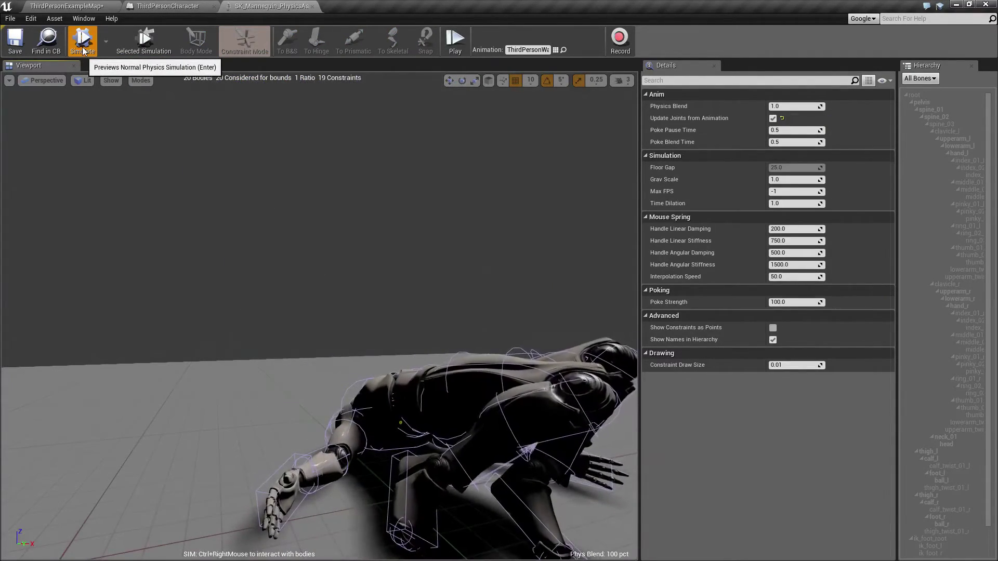
pyautogui.click(83, 50)
pyautogui.click(83, 51)
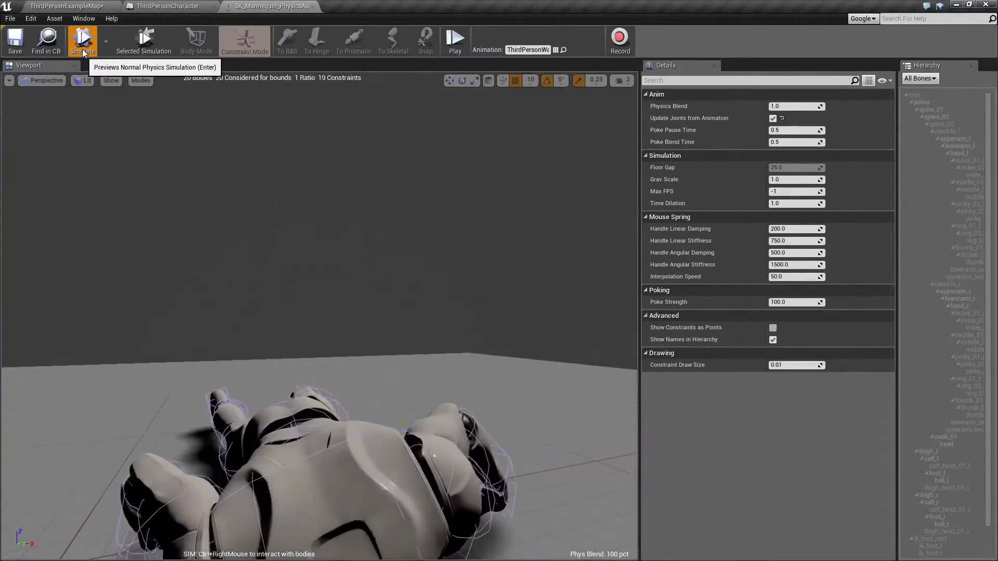
pyautogui.click(81, 51)
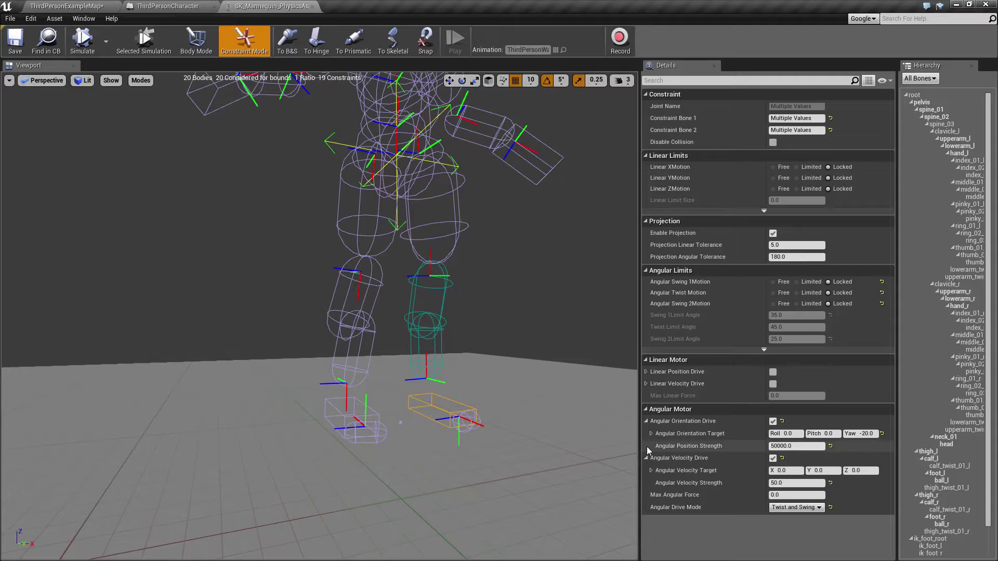
# Select both ankle constraints and set their Angular Swing 1 Motion to Limited
pyautogui.click(350, 404)
pyautogui.click(347, 406)
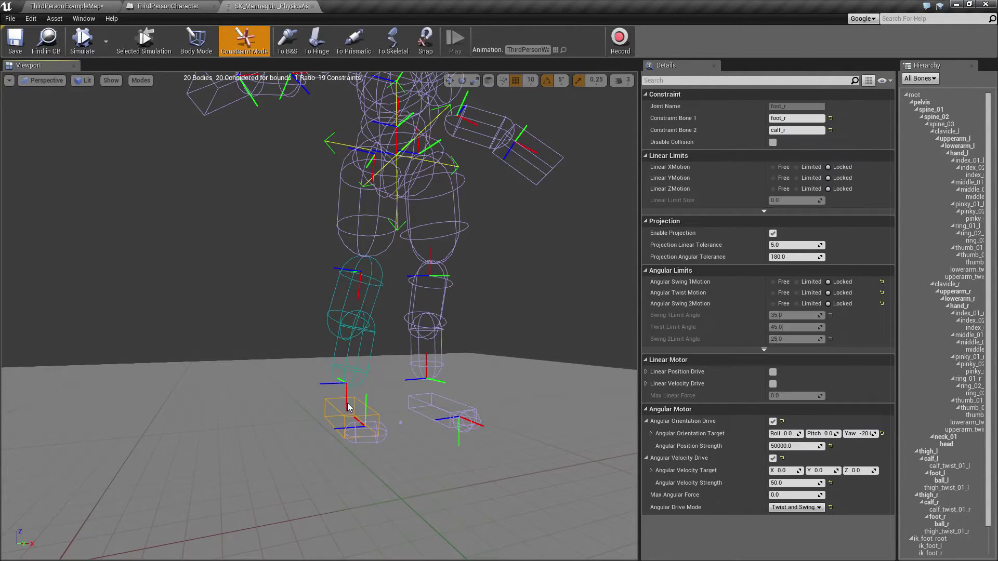
pyautogui.click(432, 406)
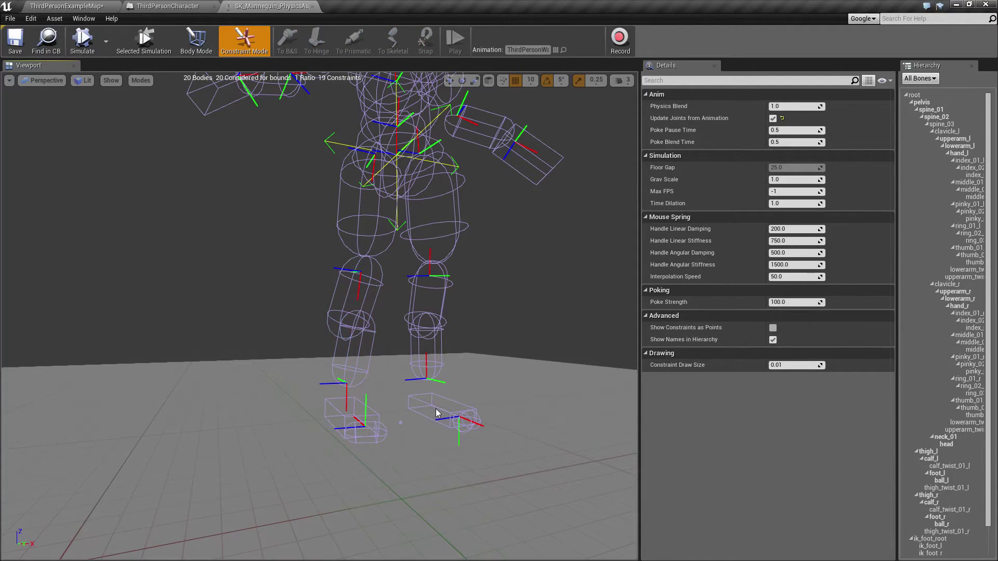
pyautogui.click(411, 393)
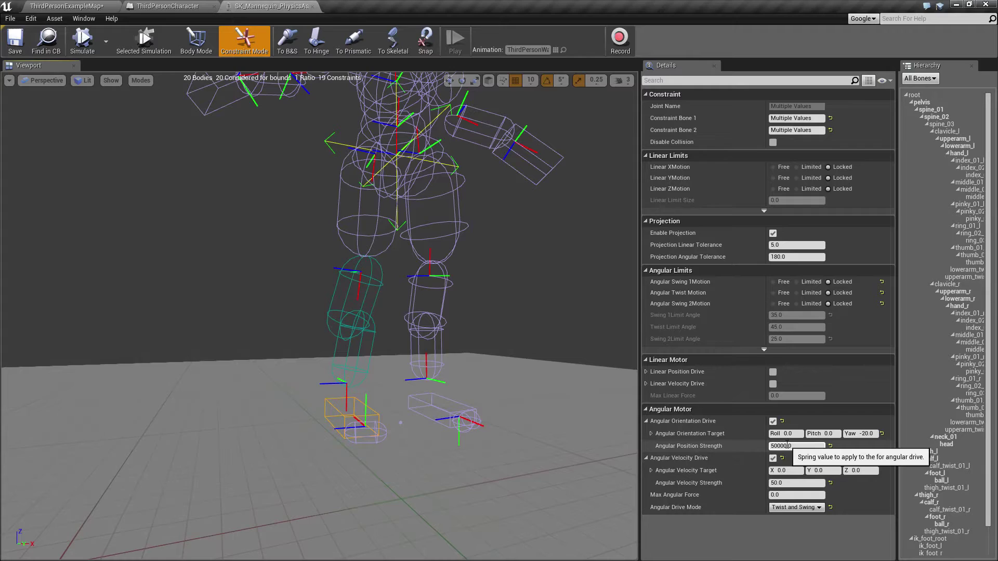
pyautogui.click(800, 283)
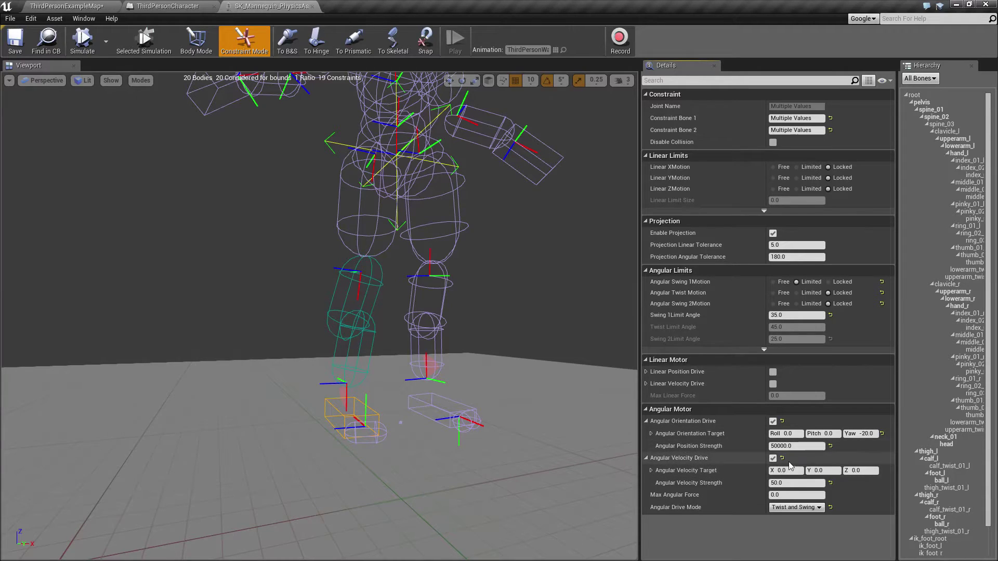
# Play ThirdPersonExampleMap, toggle the character's ragdoll while standing and running, and end the play session
pyautogui.click(66, 6)
pyautogui.click(526, 42)
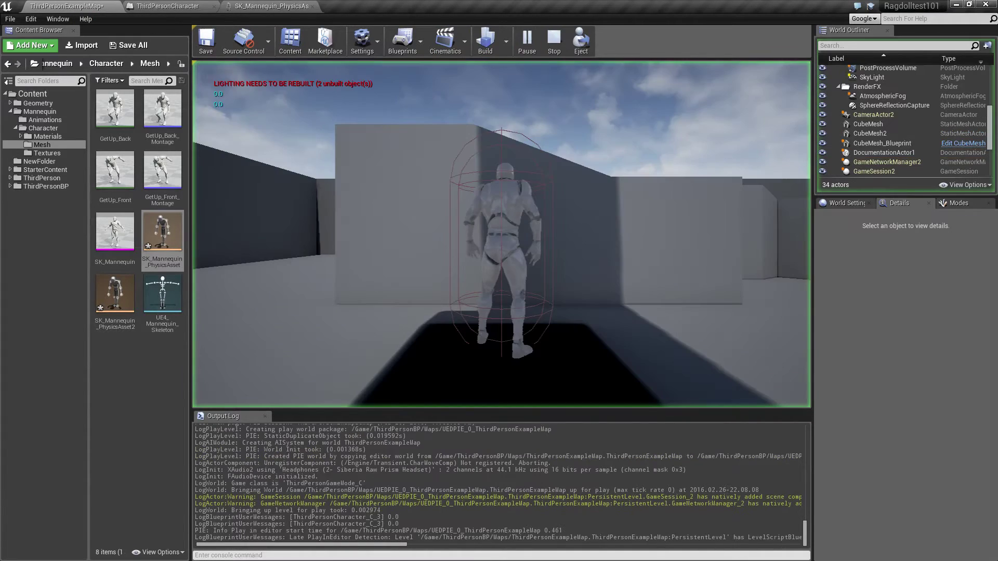
pyautogui.press('r')
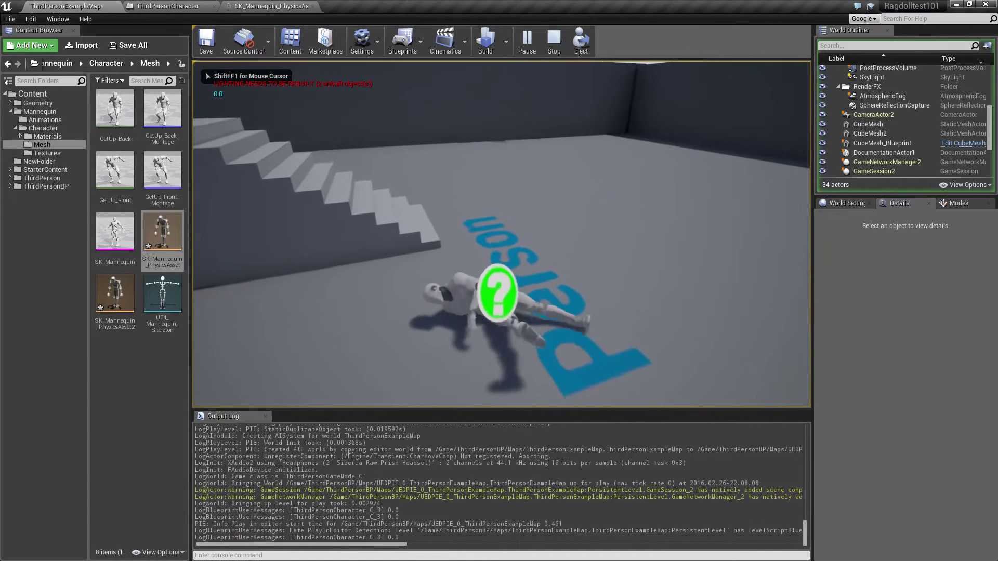
pyautogui.press('r')
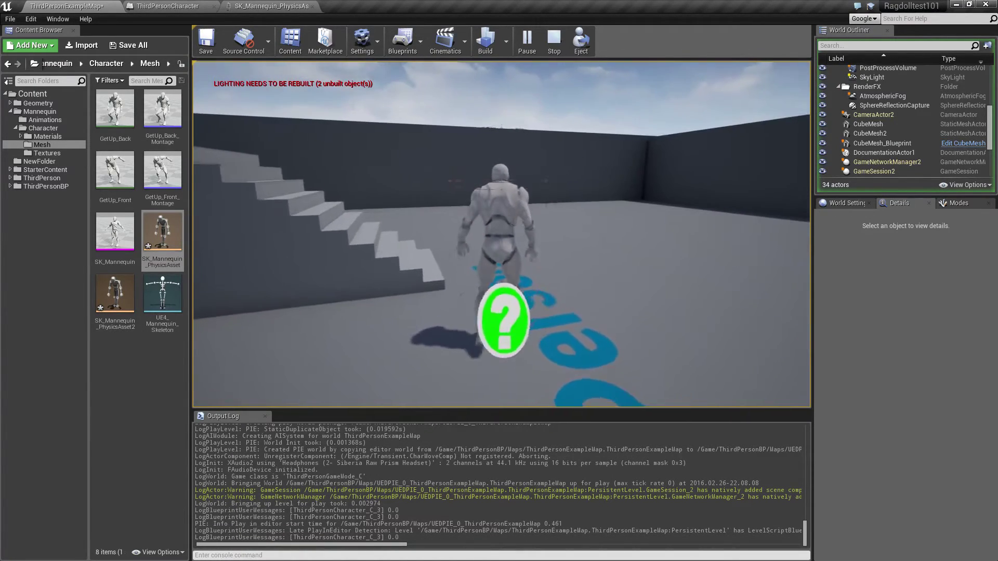
pyautogui.press('r')
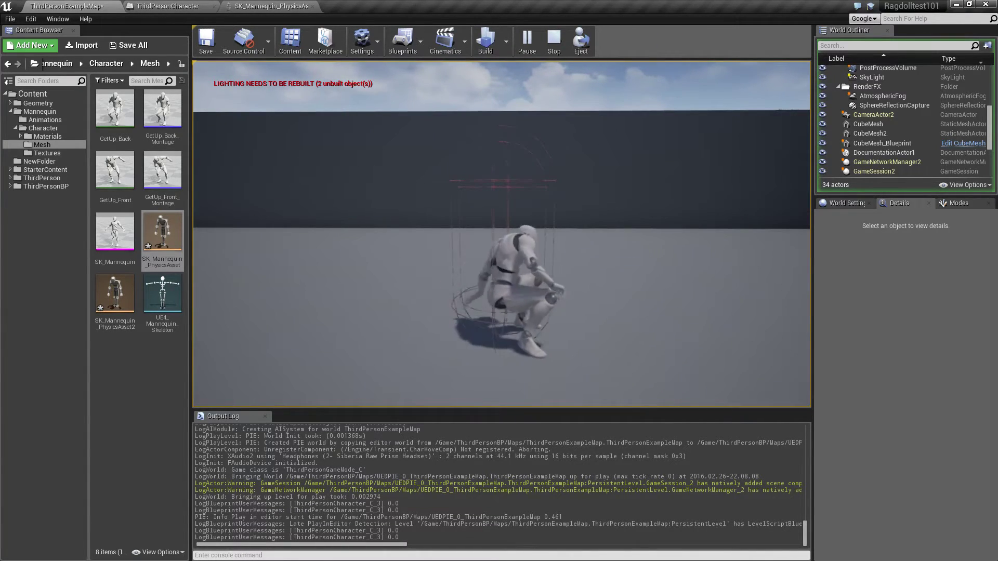
pyautogui.press('w')
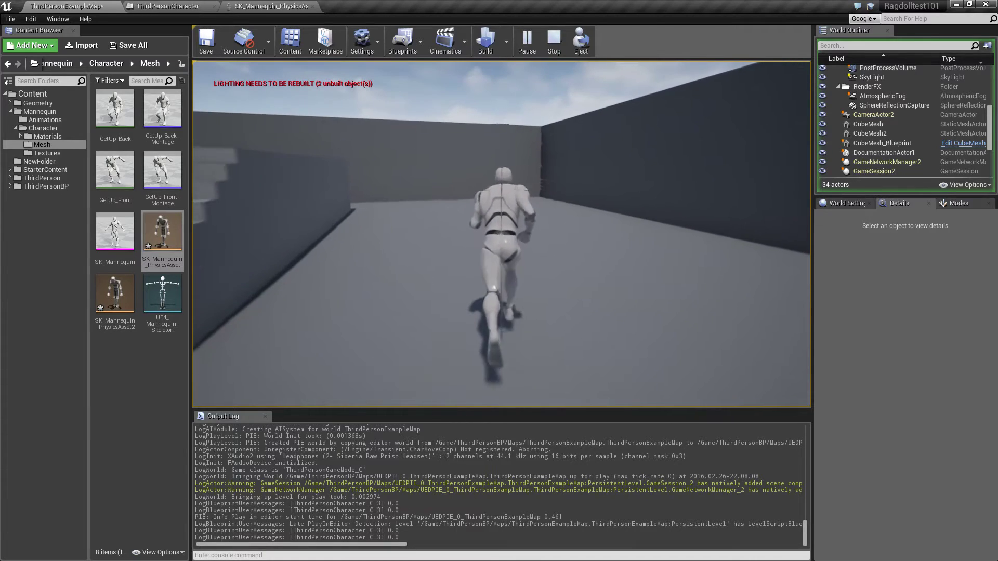
pyautogui.press('r')
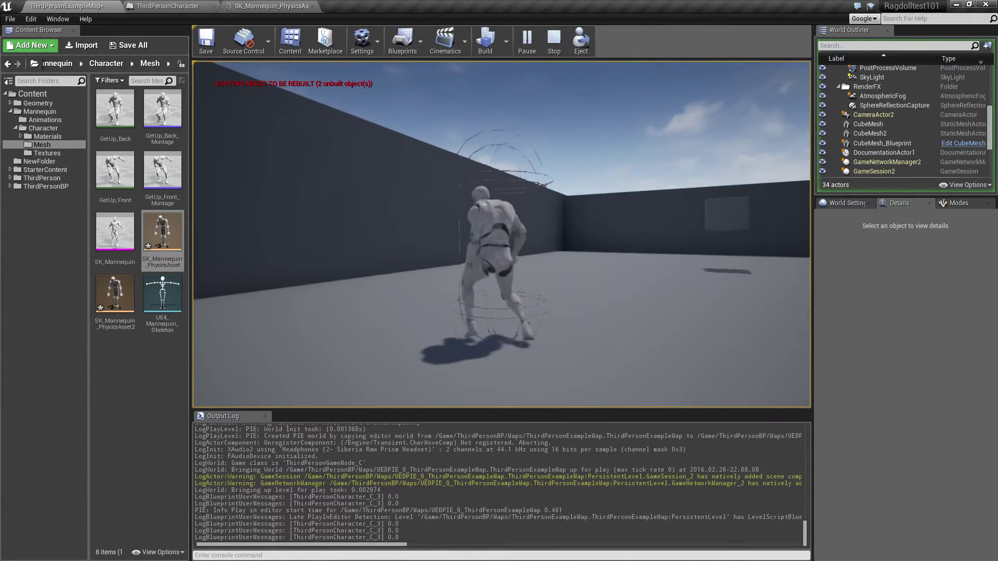
pyautogui.press('w')
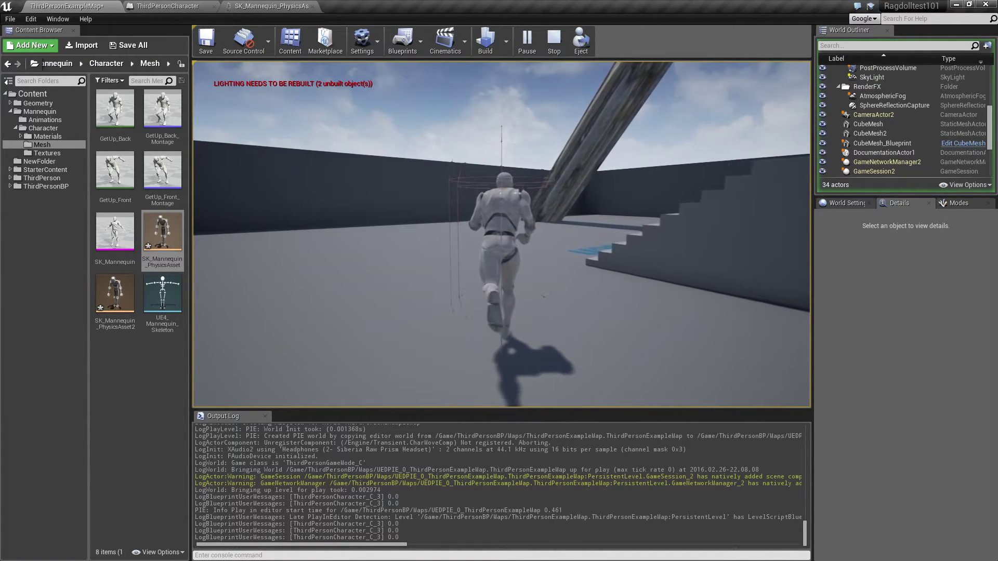
pyautogui.press('r')
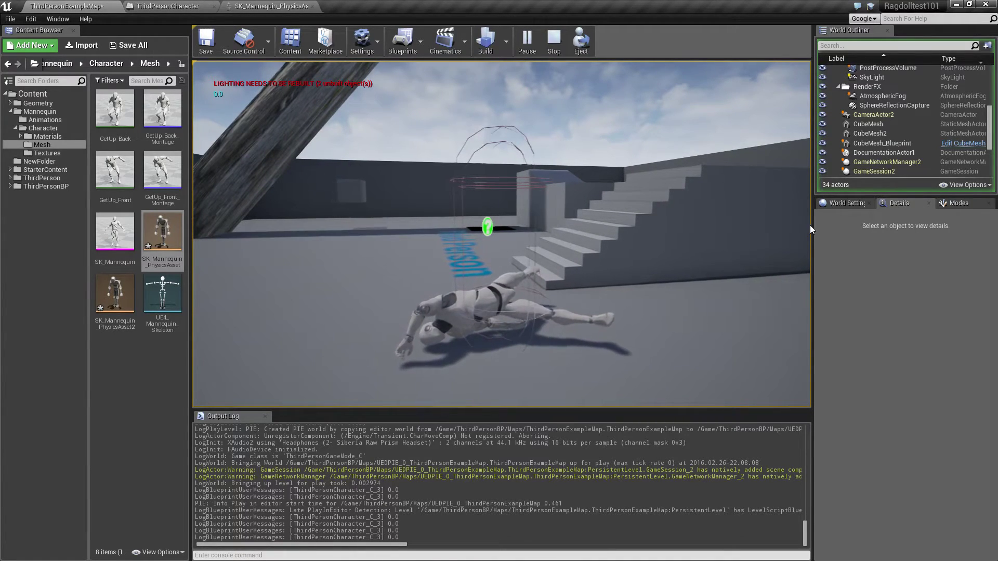
pyautogui.press('Escape')
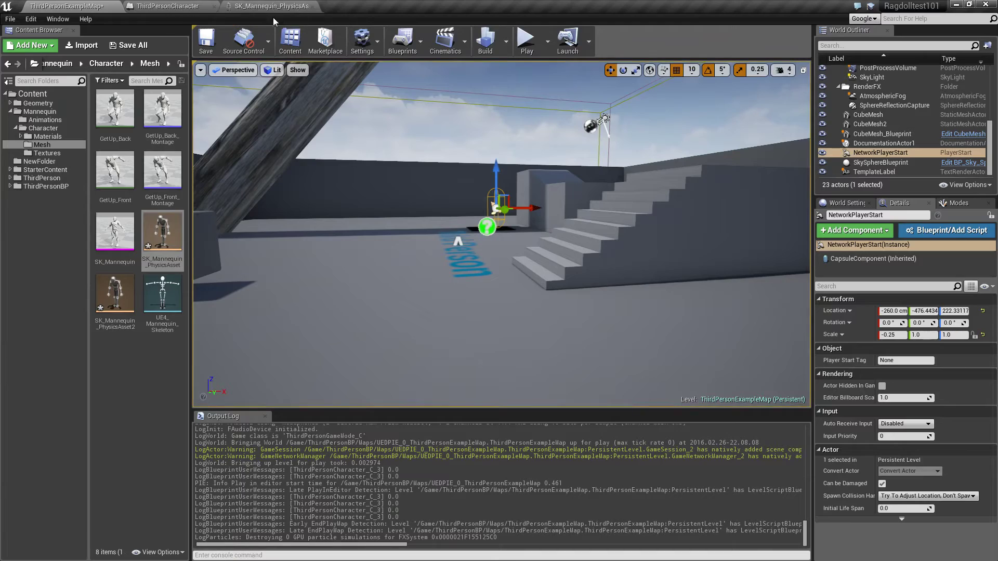
# In the mannequin's physics asset, disable the Angular Orientation and Angular Velocity Drives on the pelvis-to-root constraint
pyautogui.click(277, 8)
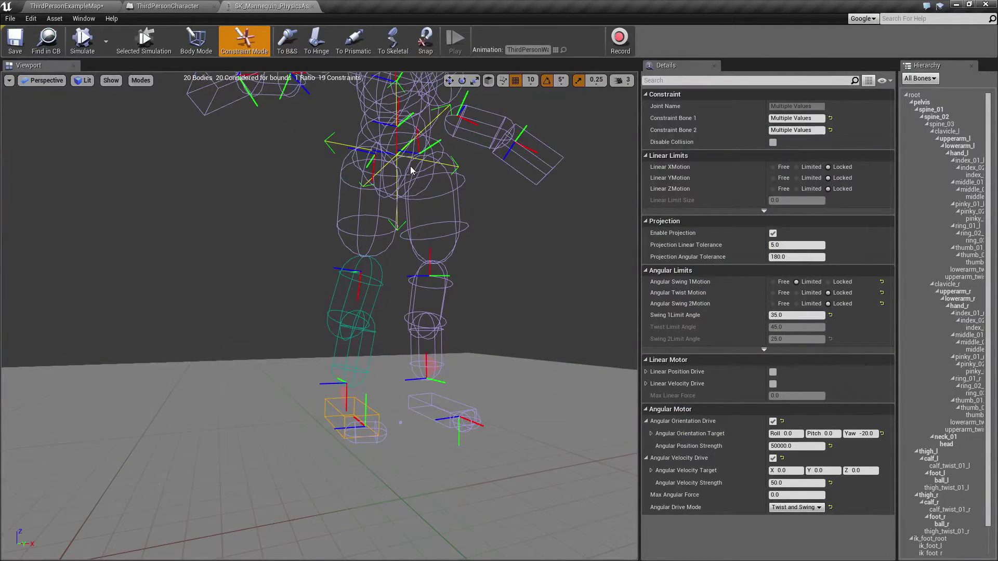
pyautogui.moveTo(403, 276)
pyautogui.mouseDown(button='right')
pyautogui.moveTo(499, 312)
pyautogui.moveTo(404, 276)
pyautogui.mouseUp(button='right')
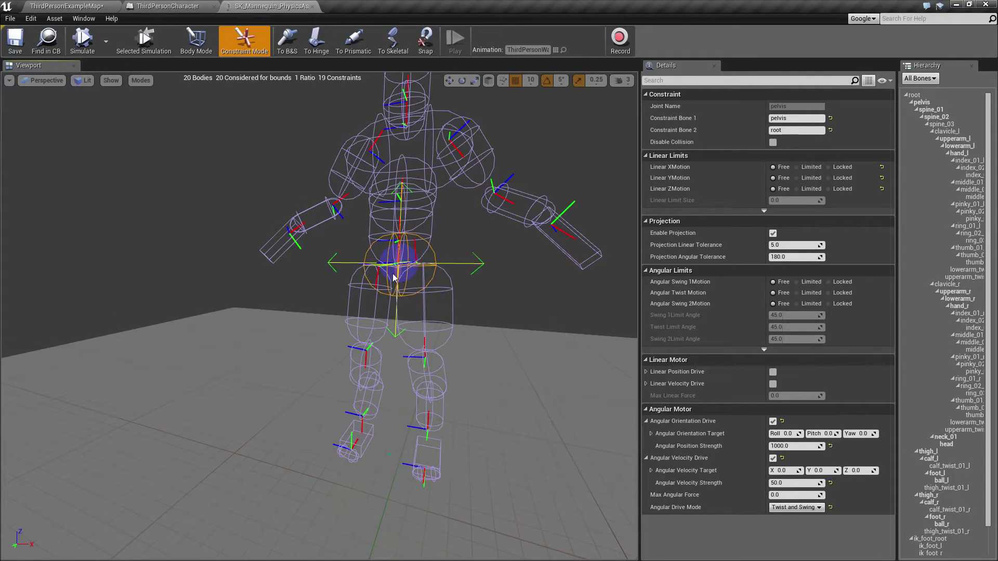
pyautogui.click(773, 422)
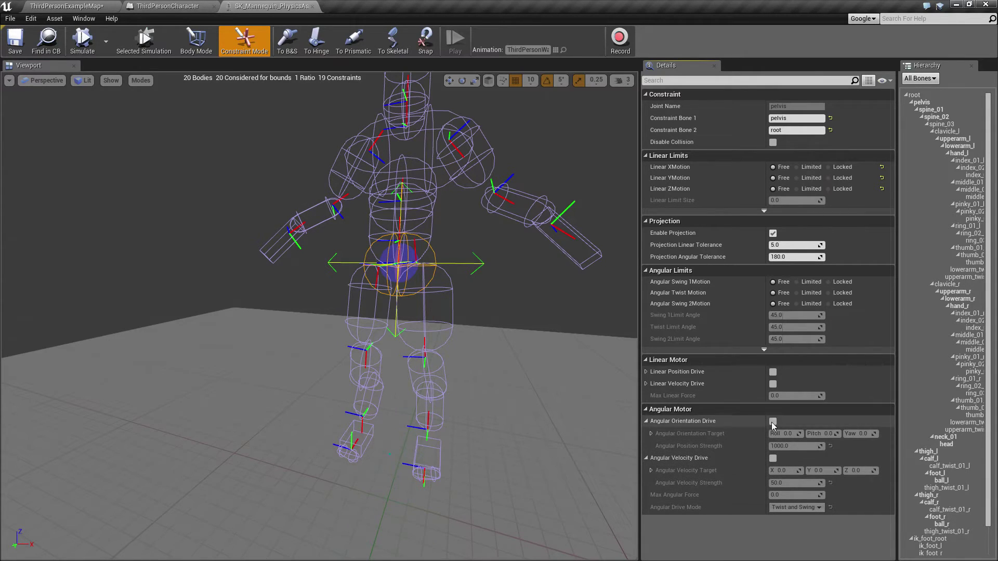
# Play ThirdPersonExampleMap again and toggle the character's ragdoll during standing, running and jumping to test the pelvis change
pyautogui.click(67, 6)
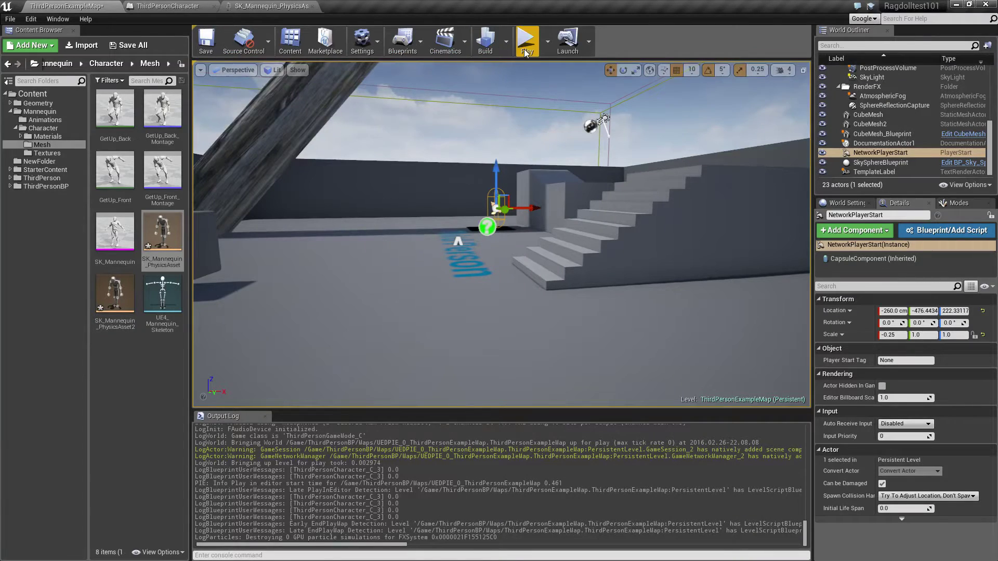
pyautogui.click(525, 49)
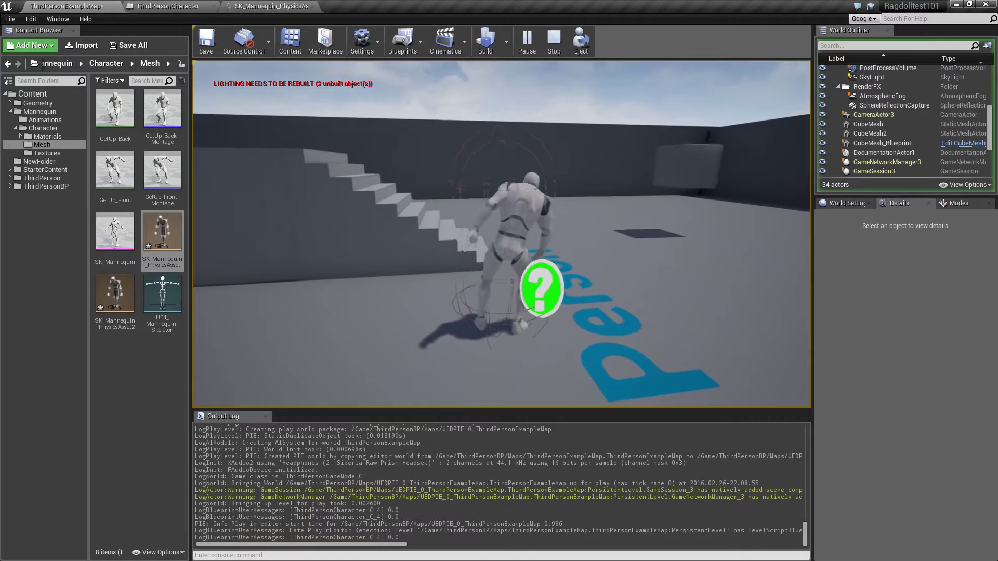
pyautogui.press('space')
pyautogui.press('r')
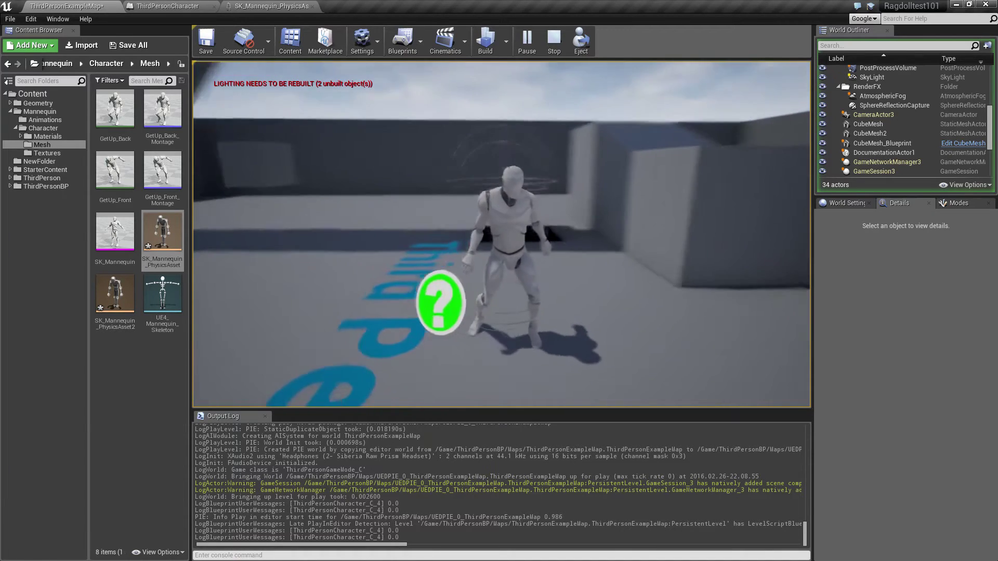
pyautogui.press('w')
pyautogui.press('space')
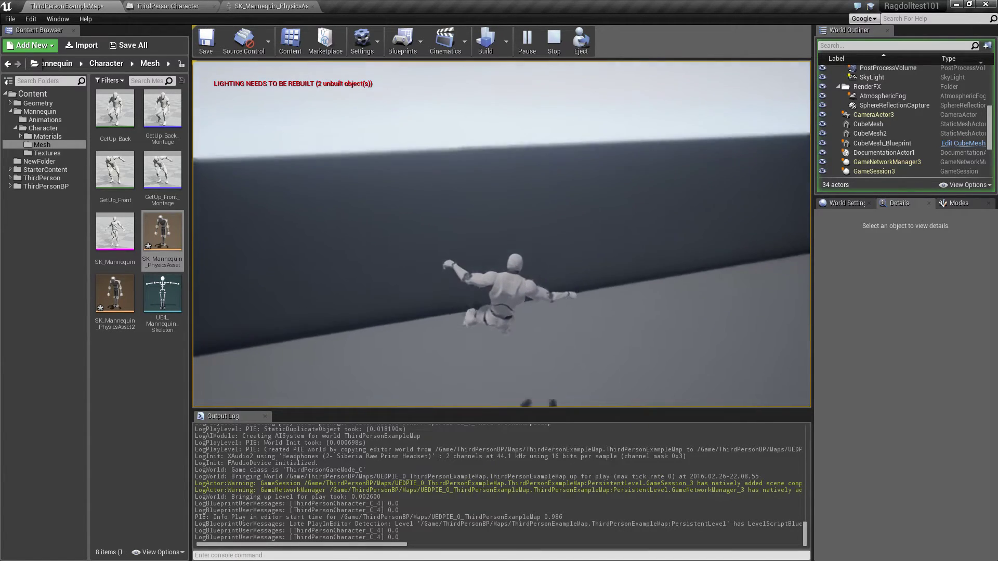
pyautogui.press('r')
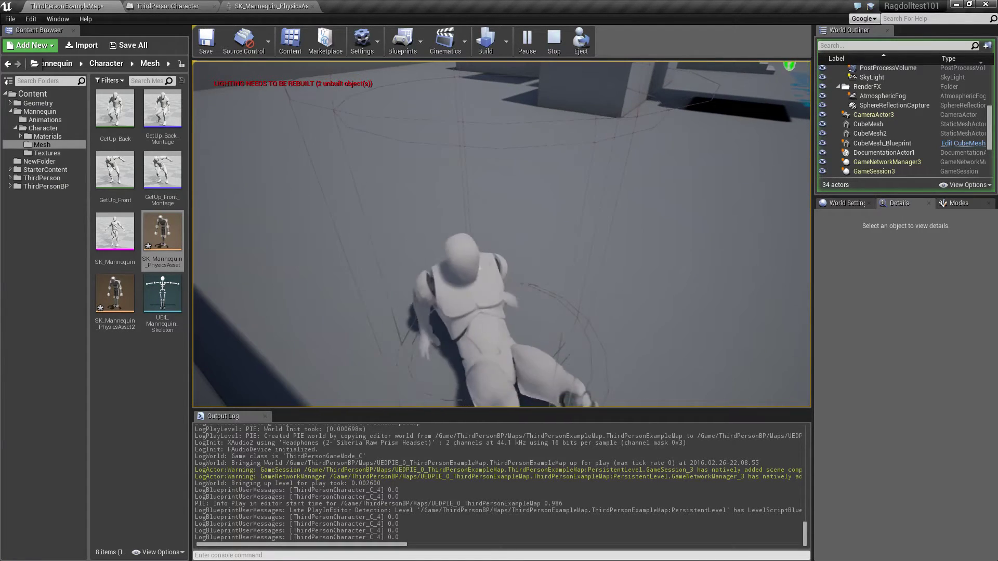
pyautogui.press('w')
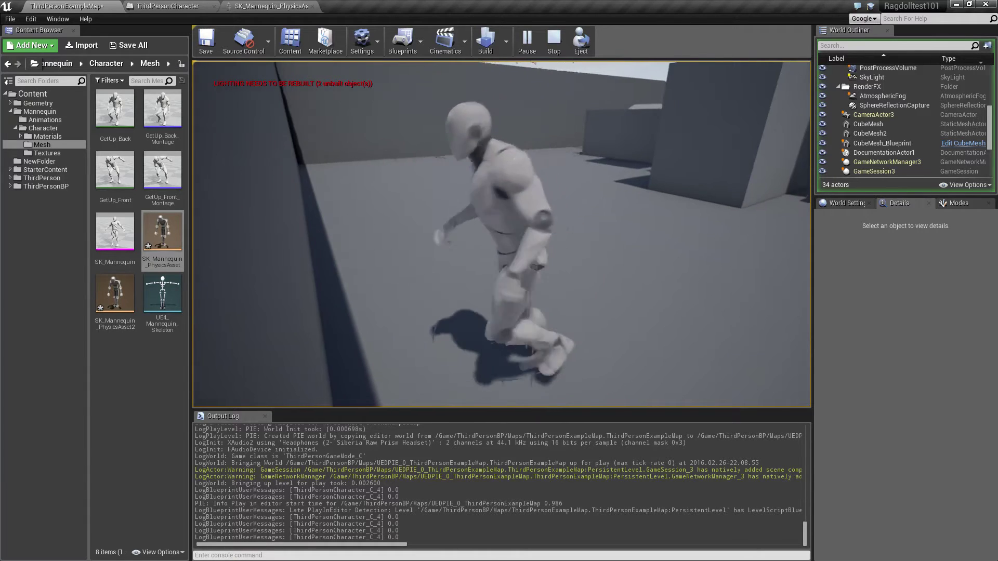
pyautogui.press('r')
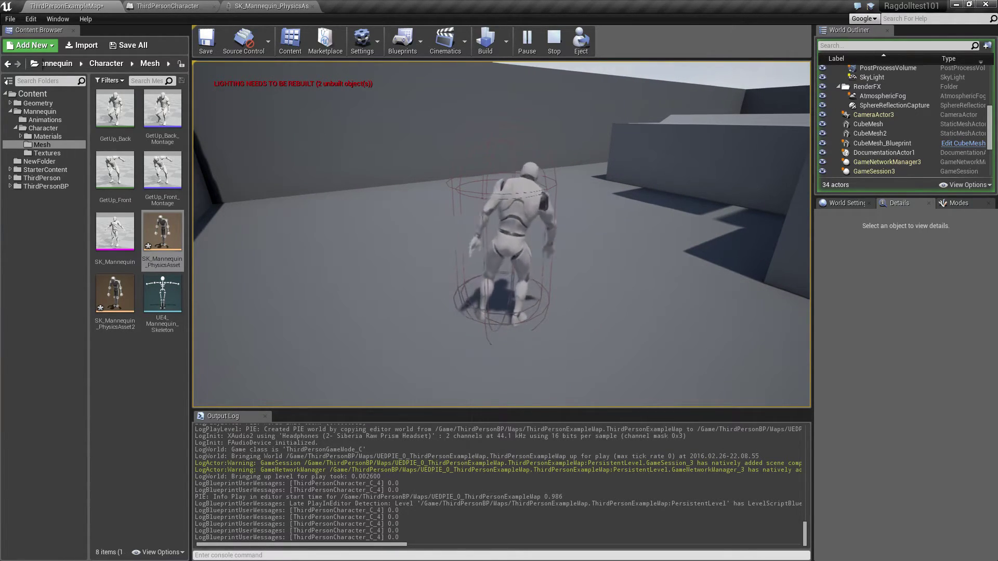
pyautogui.press('w')
pyautogui.press('space')
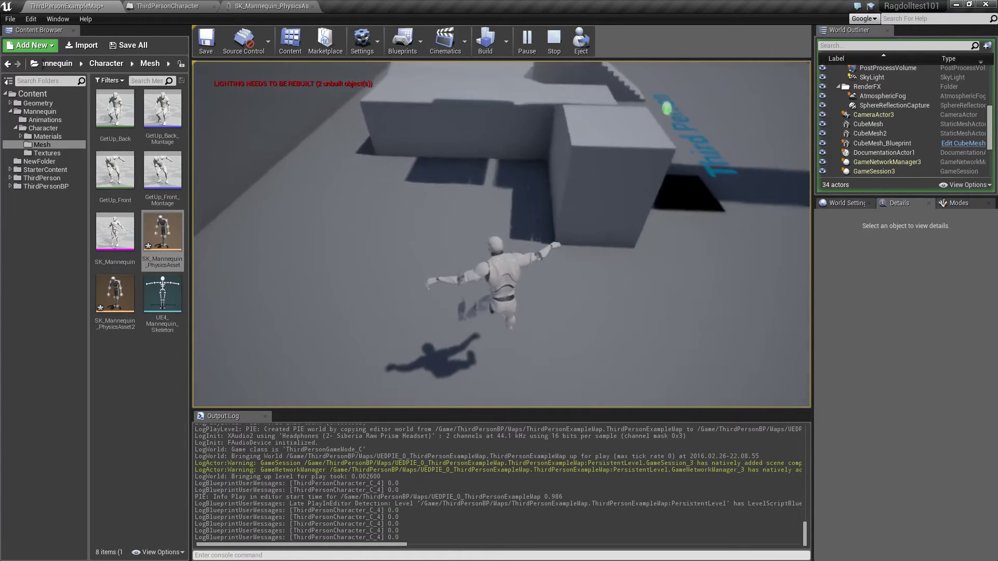
pyautogui.press('r')
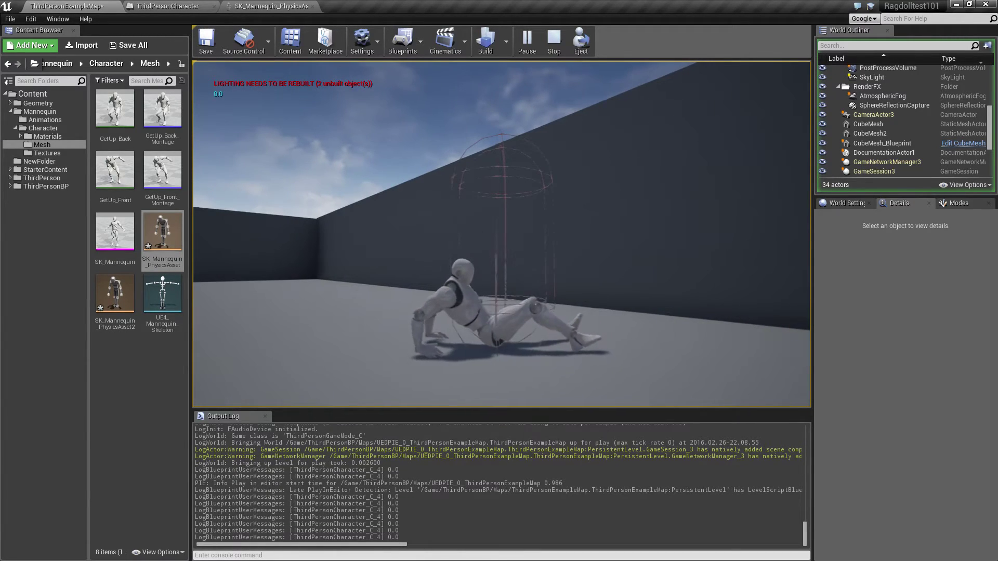
# End the play session and enable Update Joints from Animation on the Mesh component of the ThirdPersonCharacter blueprint
pyautogui.press('Escape')
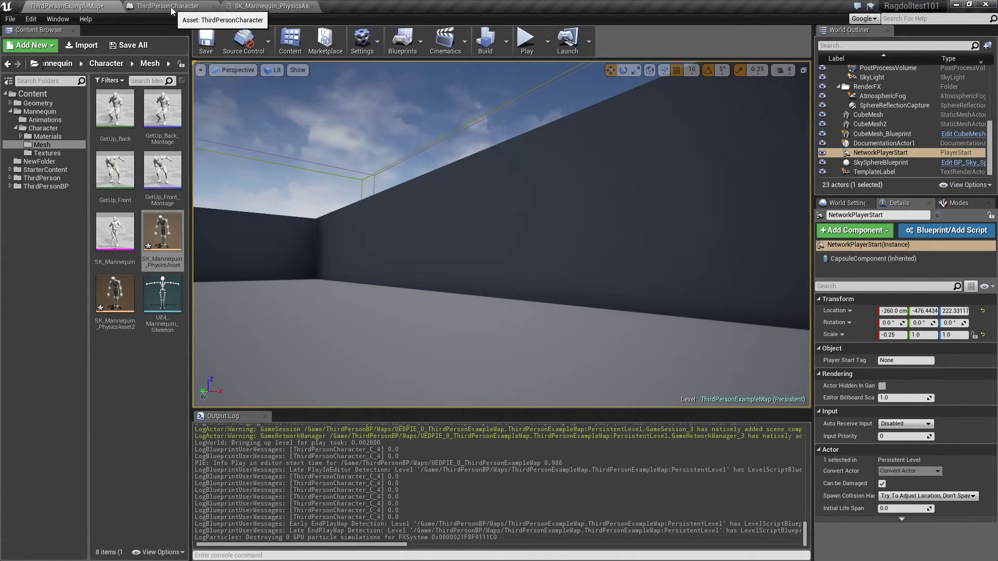
pyautogui.click(171, 10)
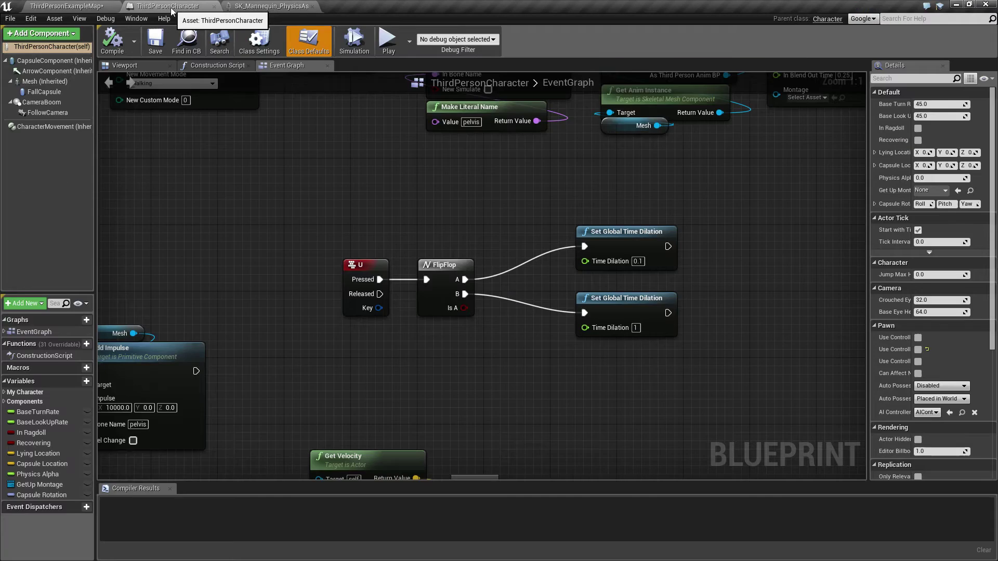
pyautogui.click(44, 81)
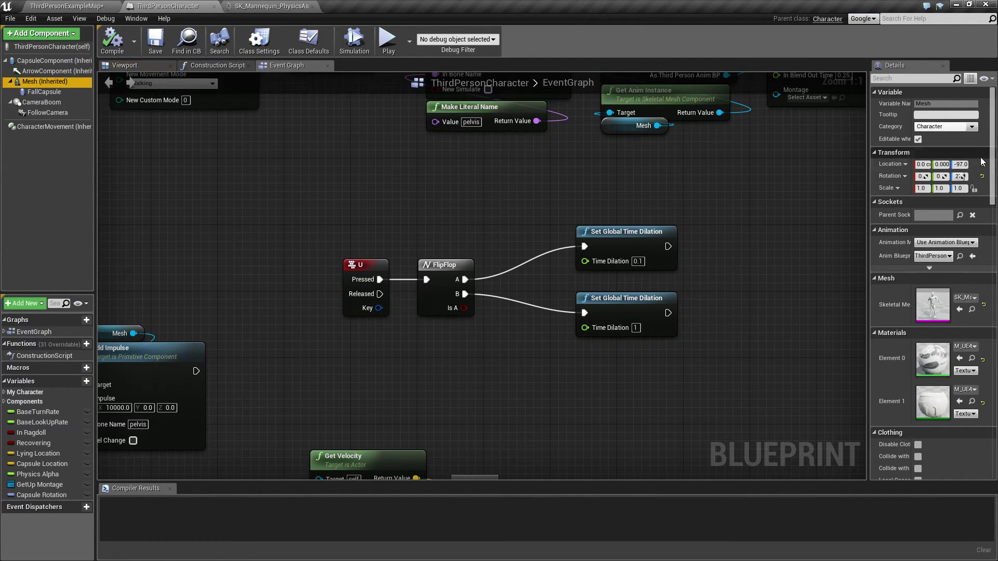
pyautogui.moveTo(995, 141); pyautogui.dragTo(995, 397)
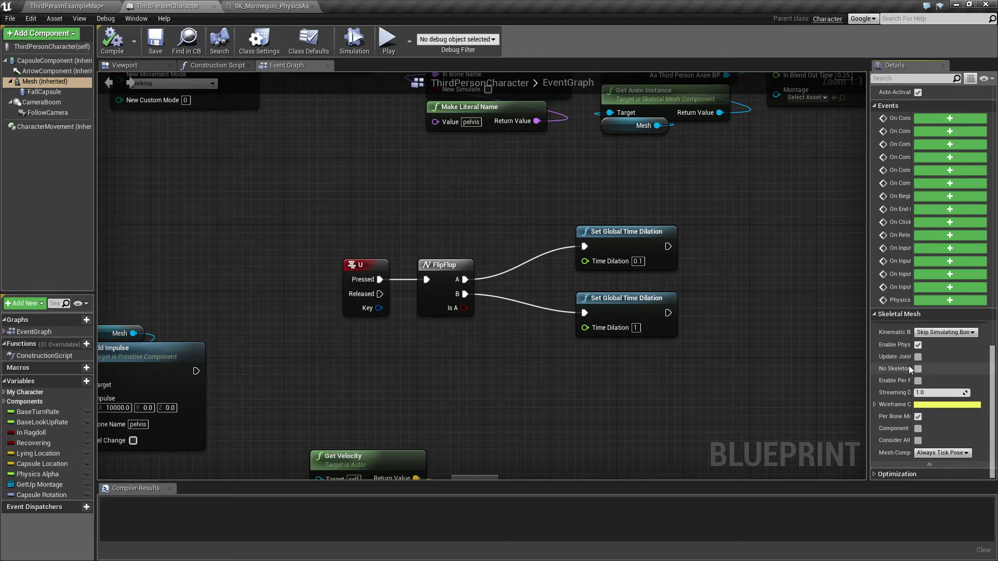
pyautogui.moveTo(871, 361); pyautogui.dragTo(757, 405)
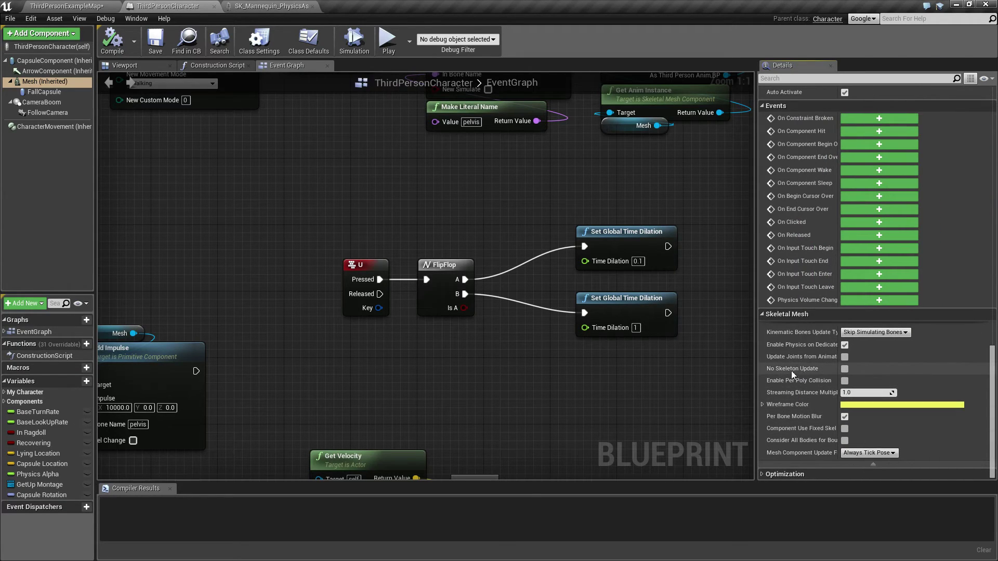
pyautogui.moveTo(838, 357); pyautogui.dragTo(876, 359)
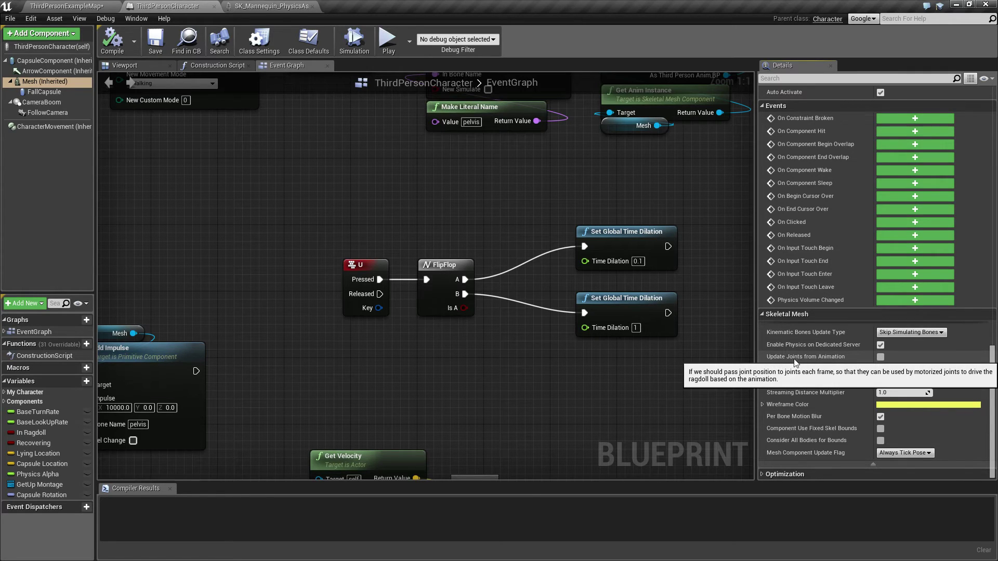
pyautogui.click(880, 357)
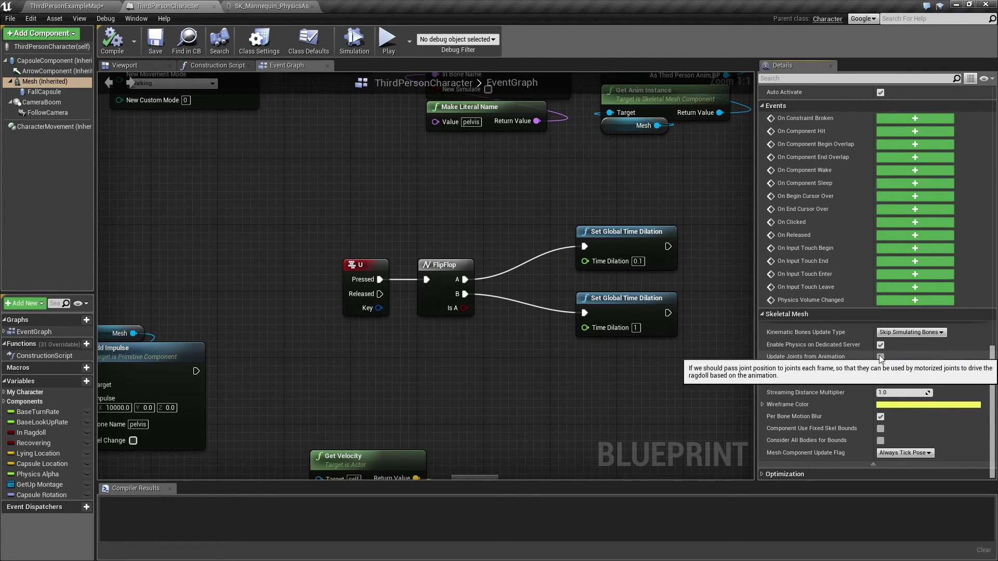
# Play ThirdPersonExampleMap, move the character and trigger its ragdoll to test joint updates from animation, and end the session
pyautogui.click(76, 6)
pyautogui.click(527, 41)
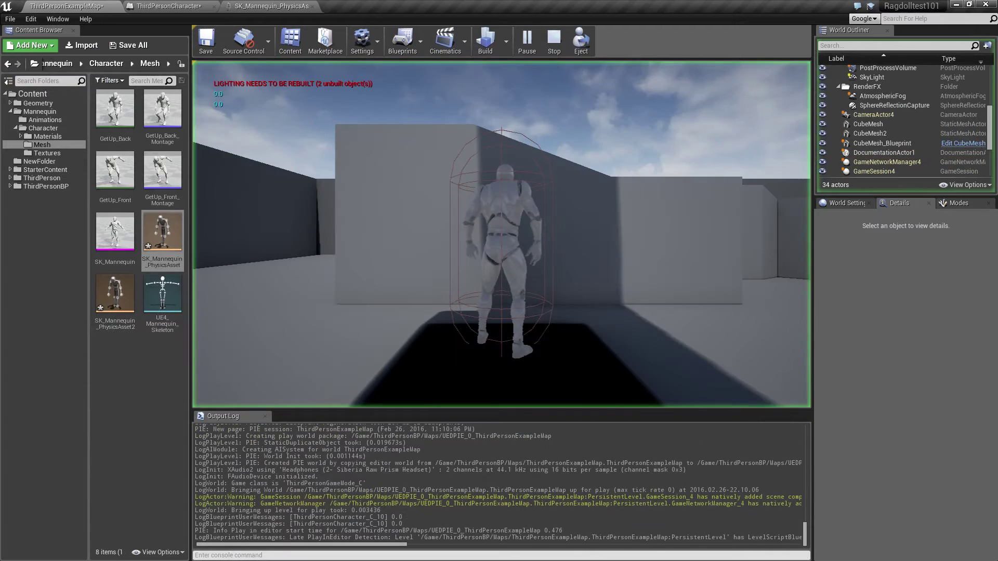
pyautogui.press('w')
pyautogui.press('w')
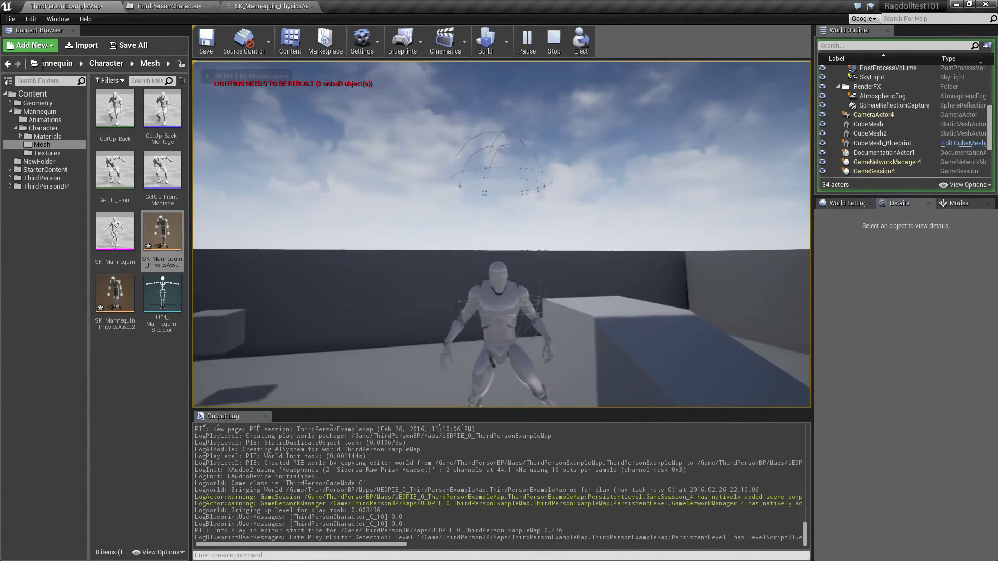
pyautogui.press('r')
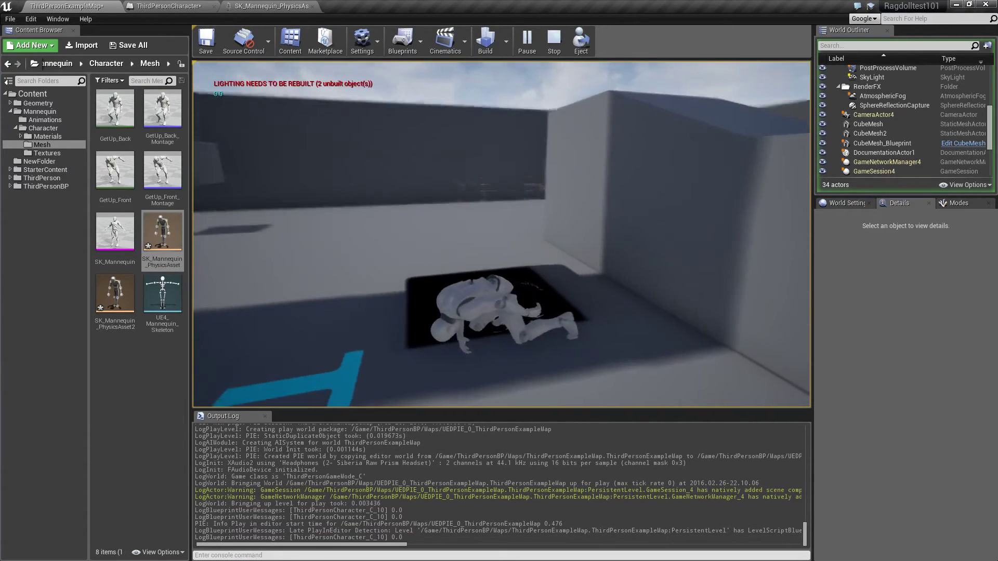
pyautogui.press('Escape')
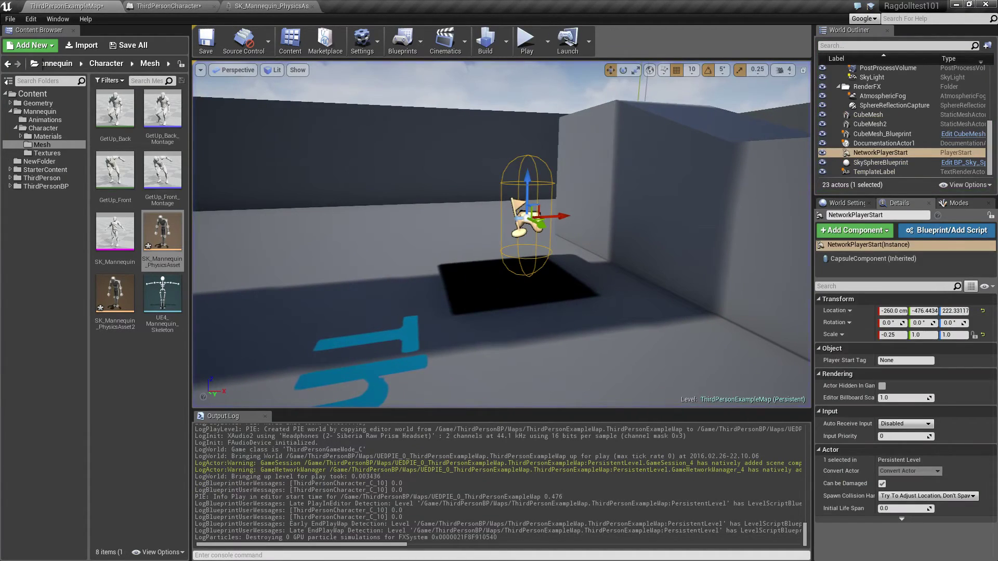
# In the ThirdPersonCharacter event graph, disconnect the execution link between the Set In Ragdoll node and Set Movement Mode
pyautogui.click(164, 10)
pyautogui.moveTo(438, 185); pyautogui.dragTo(422, 366, button='right')
pyautogui.scroll(-5, 419, 365)
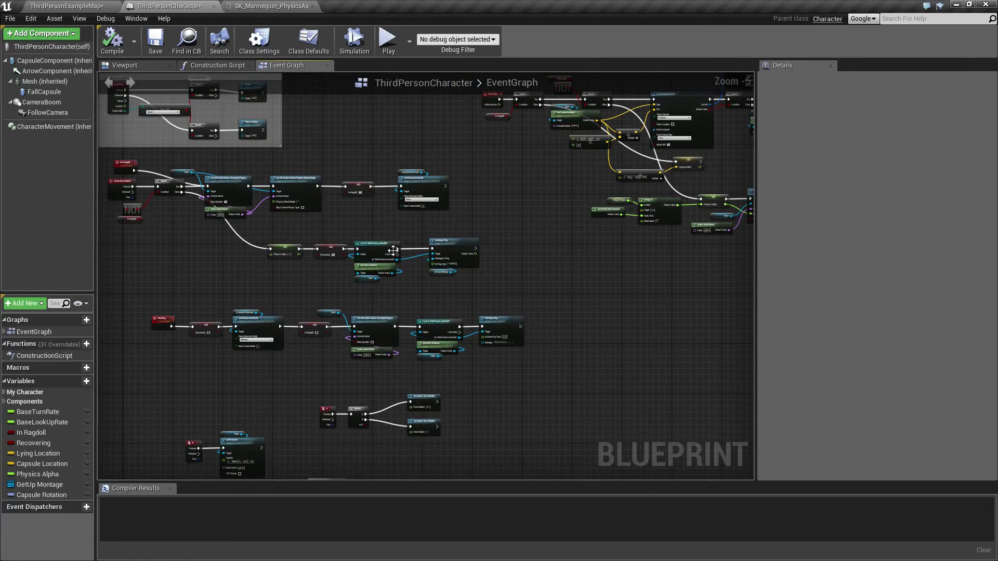
pyautogui.scroll(5, 447, 249)
pyautogui.moveTo(328, 178); pyautogui.dragTo(805, 336, button='right')
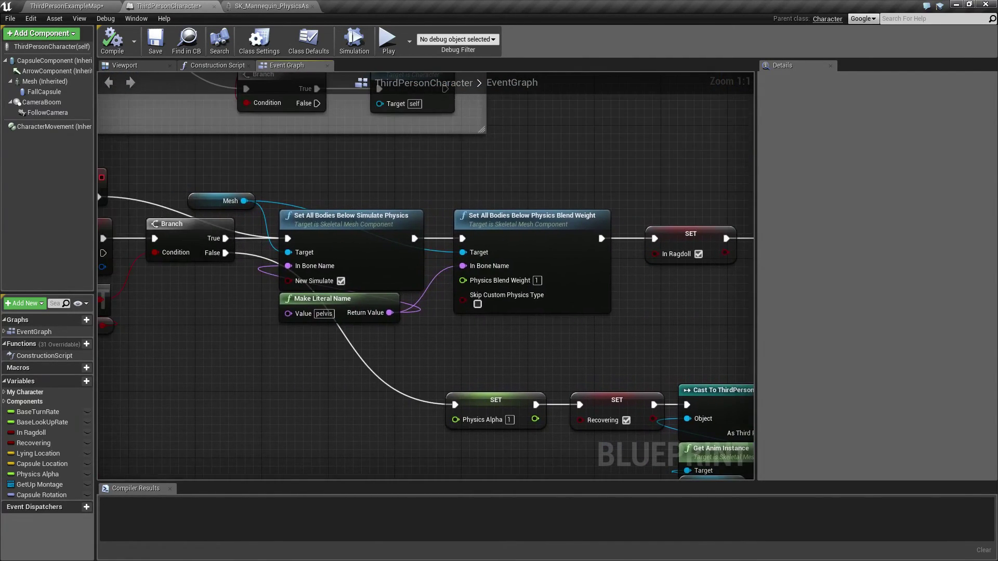
pyautogui.scroll(-2, 679, 293)
pyautogui.moveTo(678, 293); pyautogui.dragTo(578, 274, button='right')
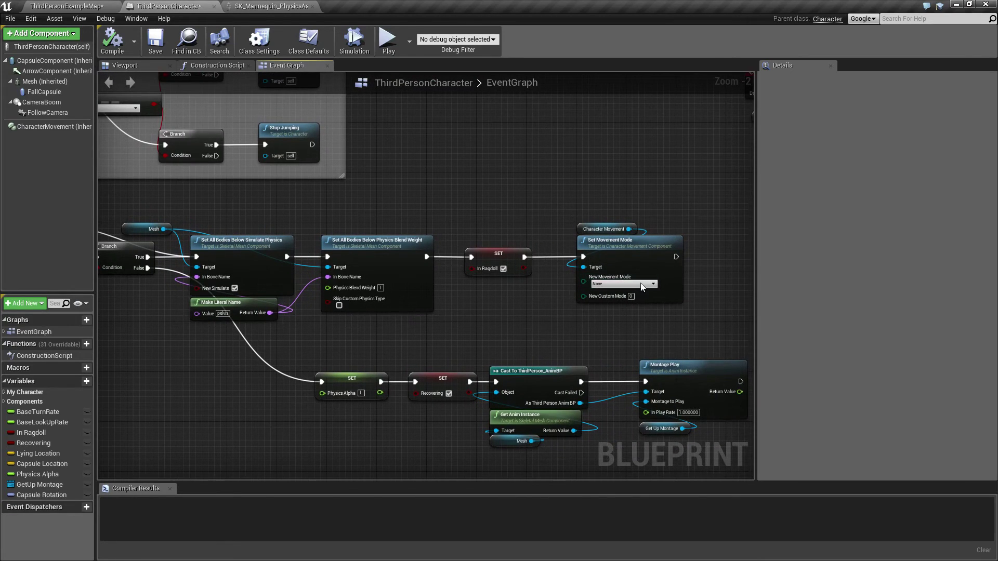
pyautogui.keyDown('alt'); pyautogui.click(554, 258); pyautogui.keyUp('alt')
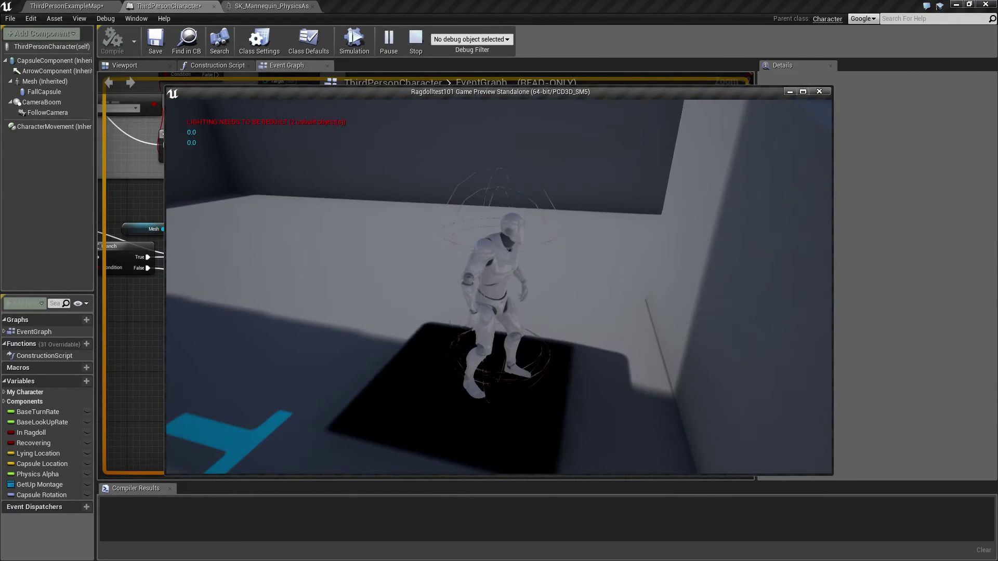
# Test the ragdoll in the standalone game preview while standing and running without the movement mode change, and end the preview
pyautogui.press('space')
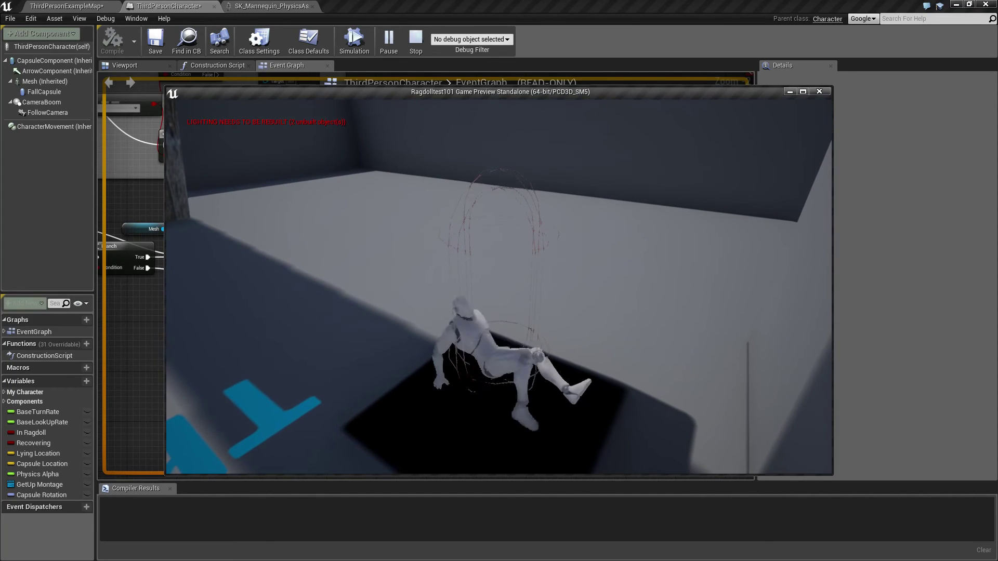
pyautogui.press('w')
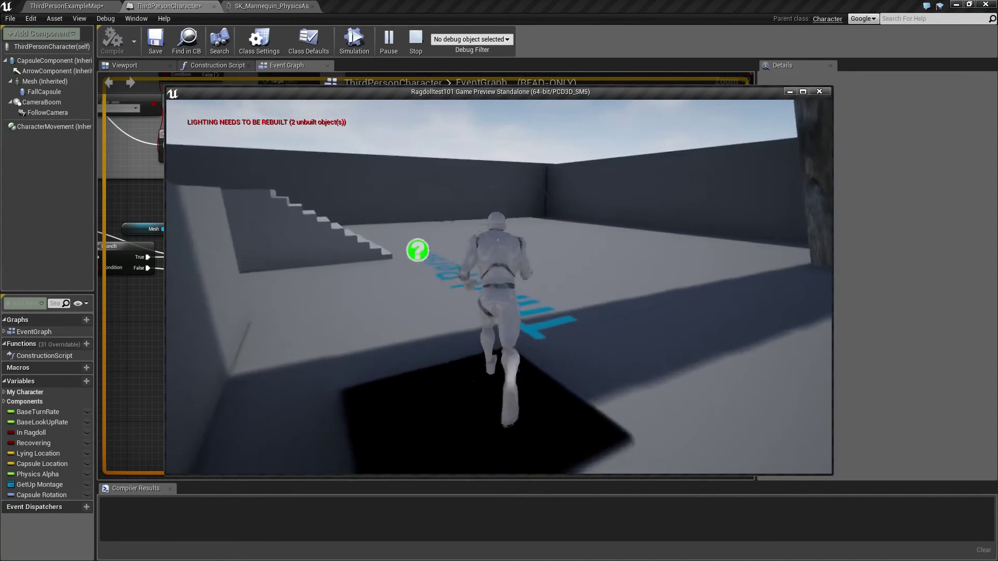
pyautogui.press('space')
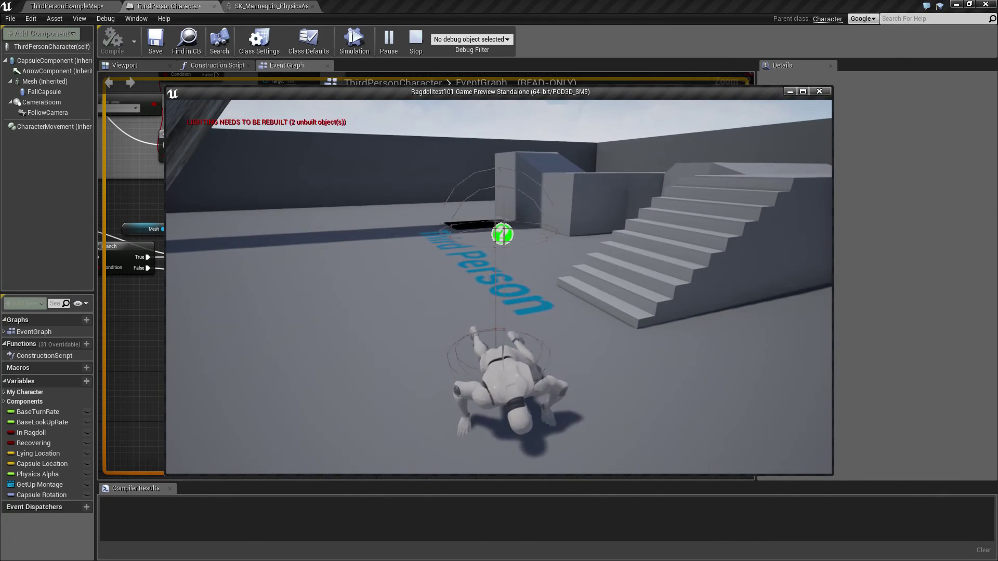
pyautogui.press('w')
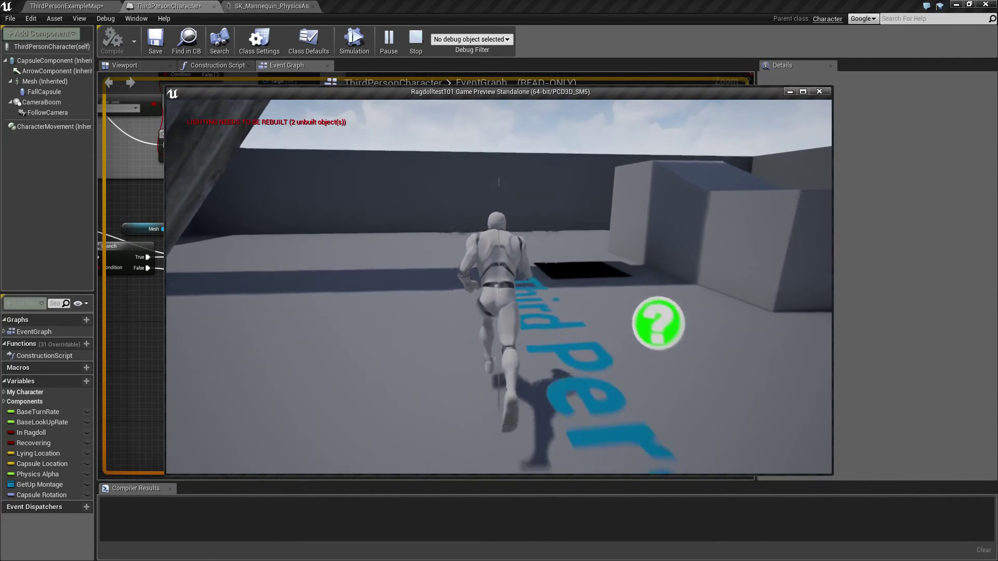
pyautogui.press('w')
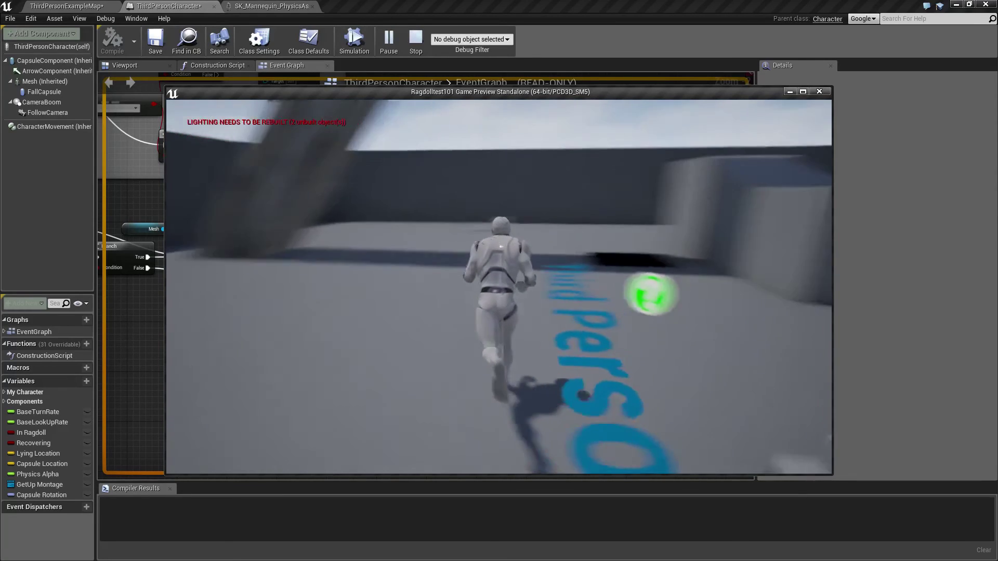
pyautogui.press('r')
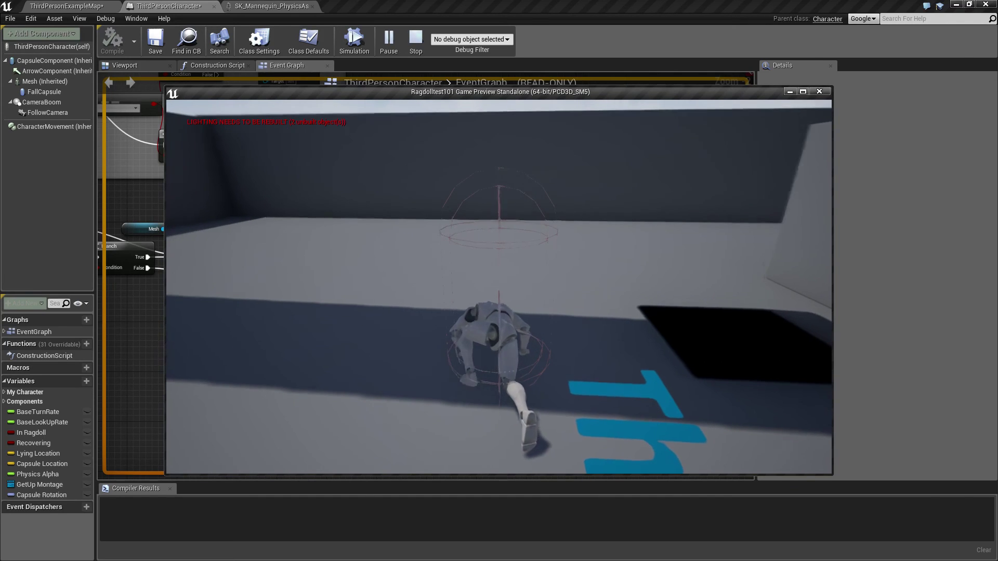
pyautogui.press('w')
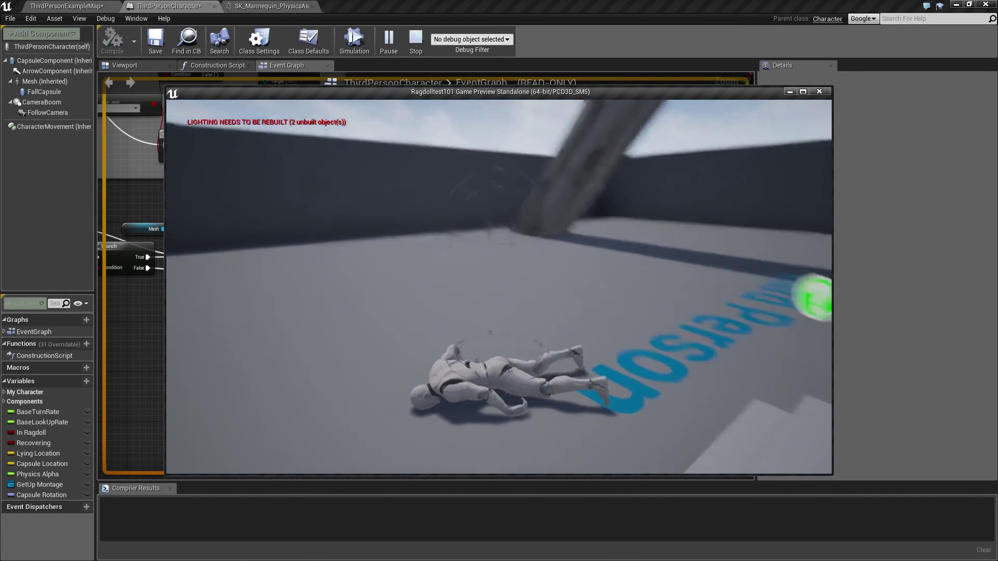
pyautogui.press('Escape')
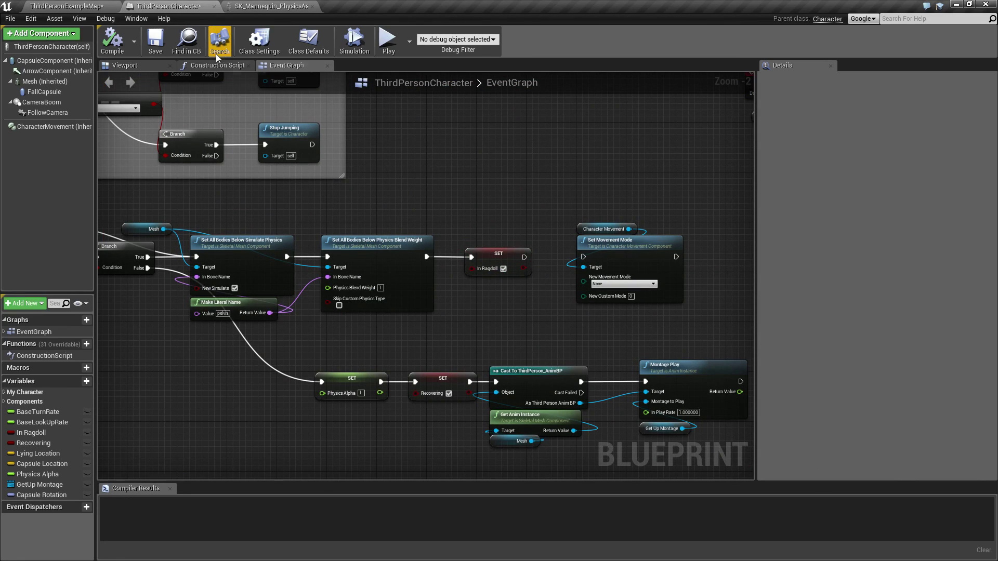
# Return to the mannequin's physics asset and inspect its bodies and constraints
pyautogui.click(266, 7)
pyautogui.moveTo(283, 222); pyautogui.dragTo(276, 257)
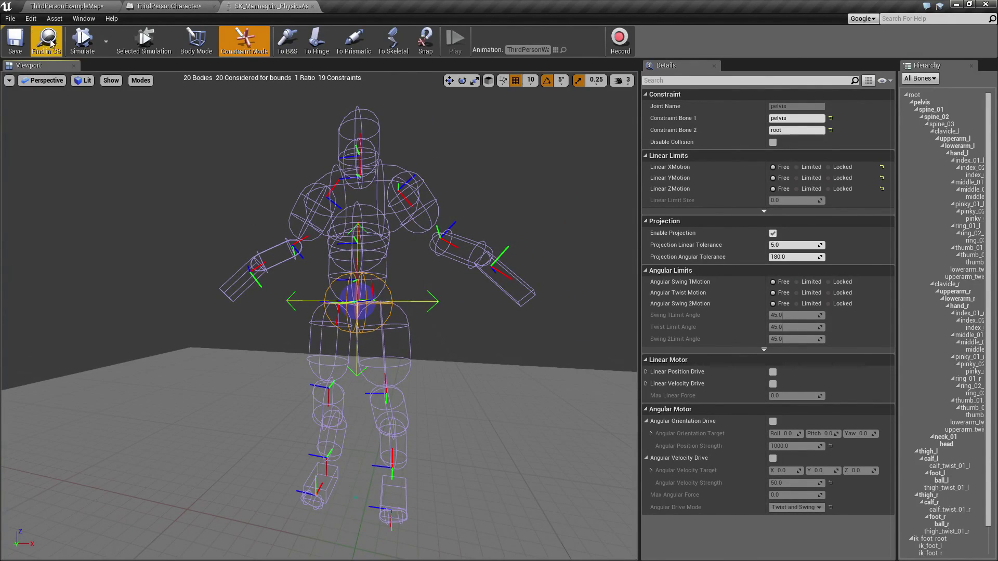